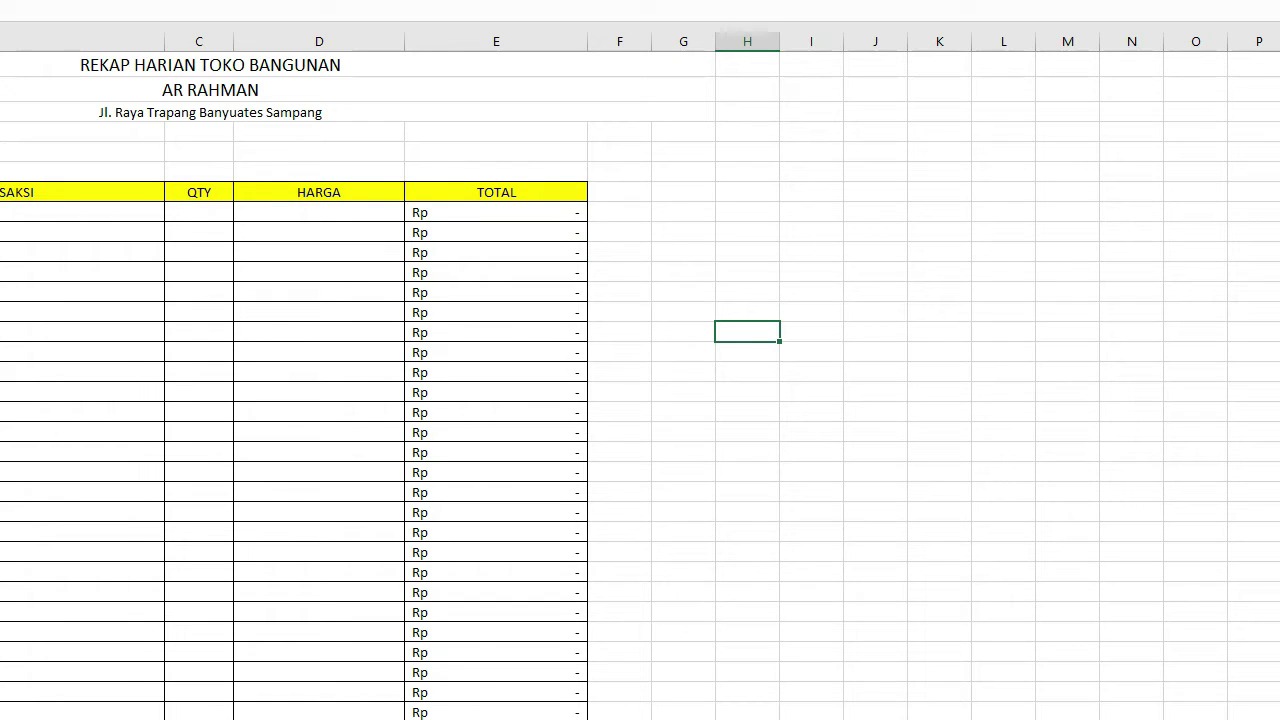
{"action": "left_click", "coordinate": [60, 189]}
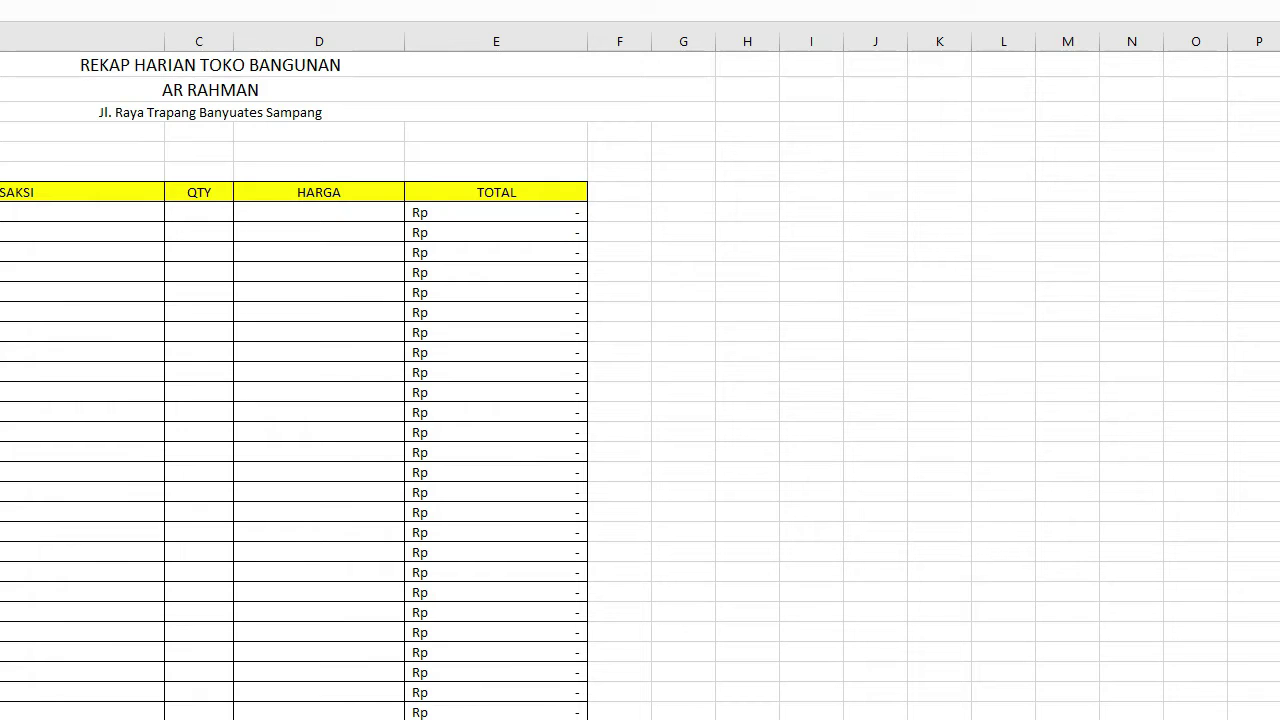
{"action": "mouse_move", "coordinate": [127, 88]}
{"action": "key", "text": "Escape"}
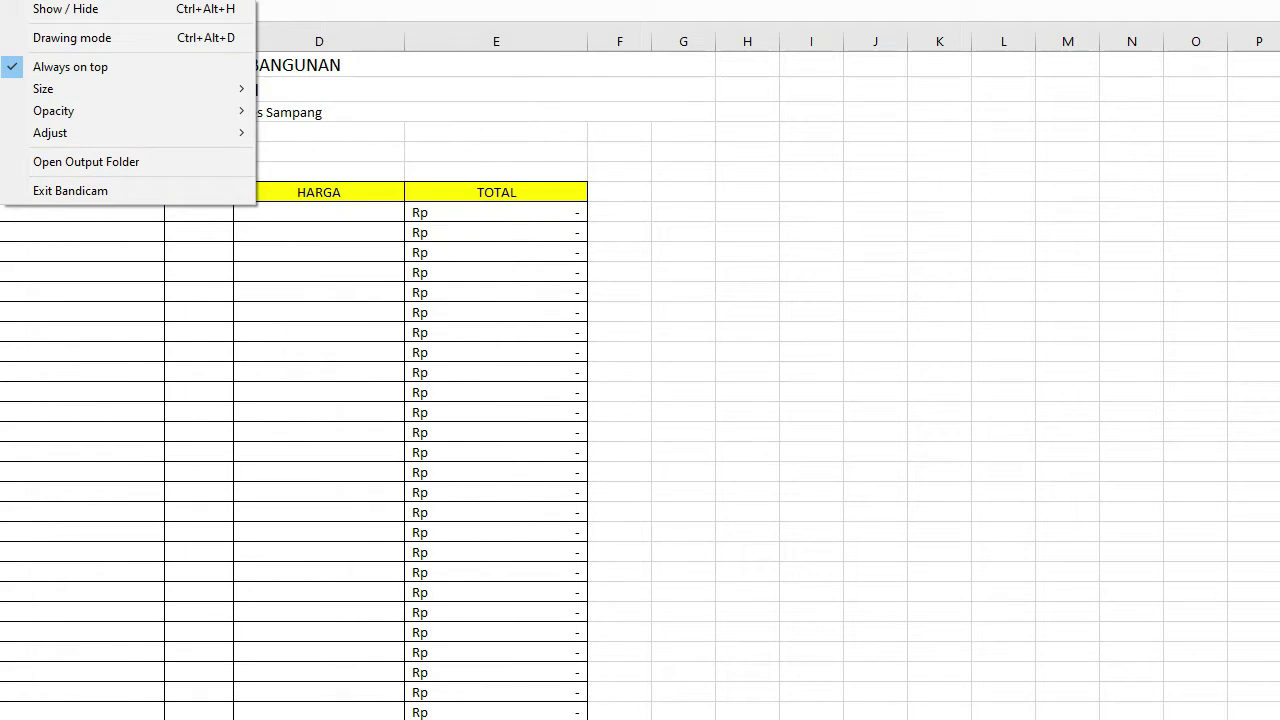
{"action": "key", "text": "Escape"}
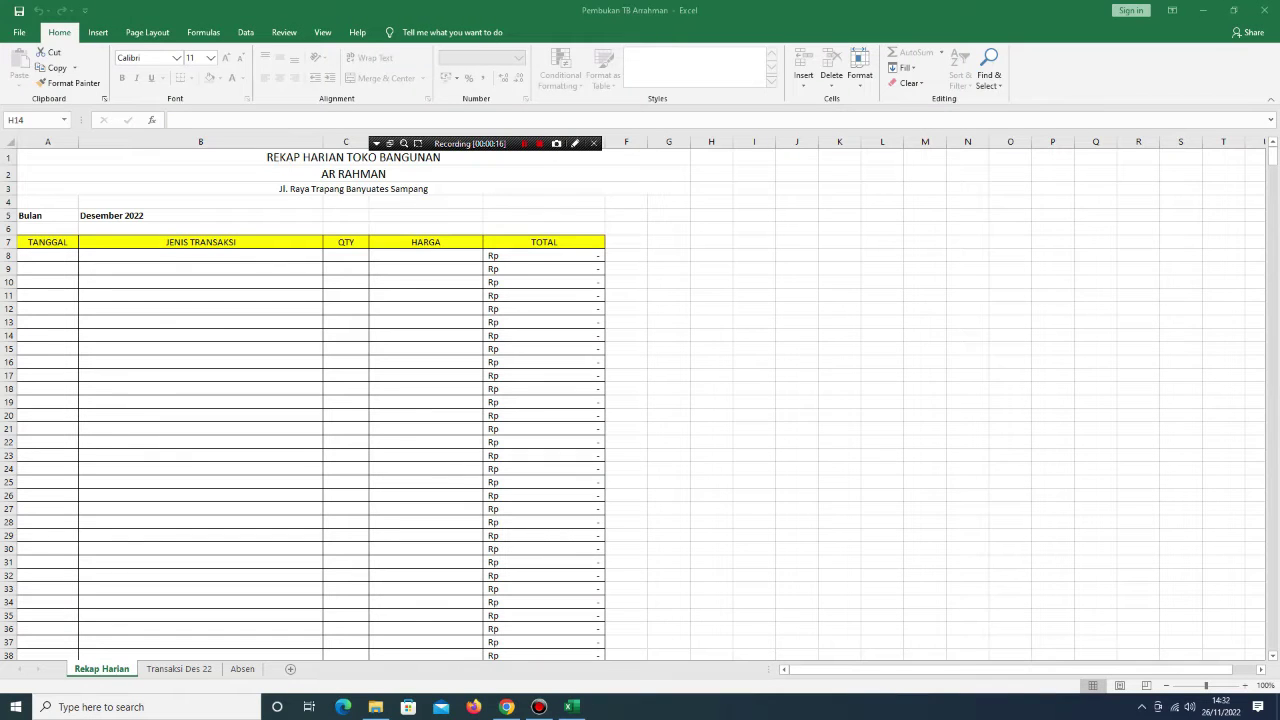
{"action": "left_click_drag", "start_coordinate": [457, 143], "coordinate": [1098, 670]}
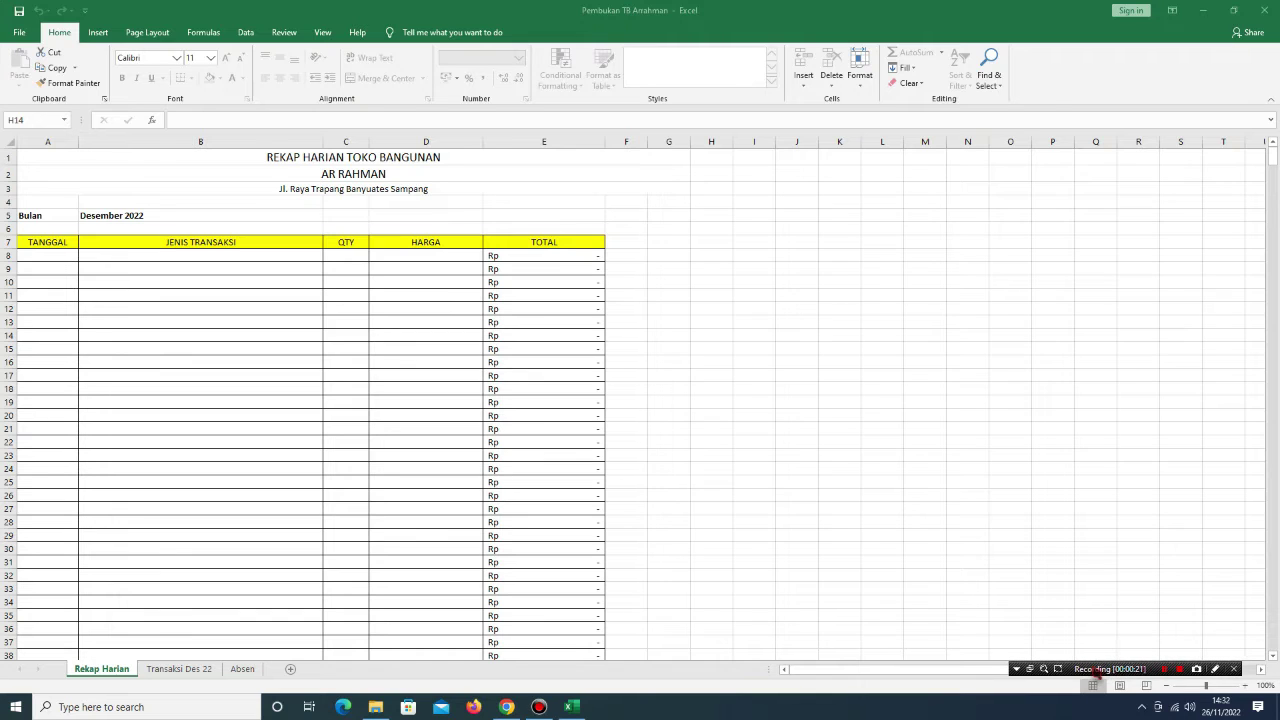
{"action": "left_click", "coordinate": [711, 335]}
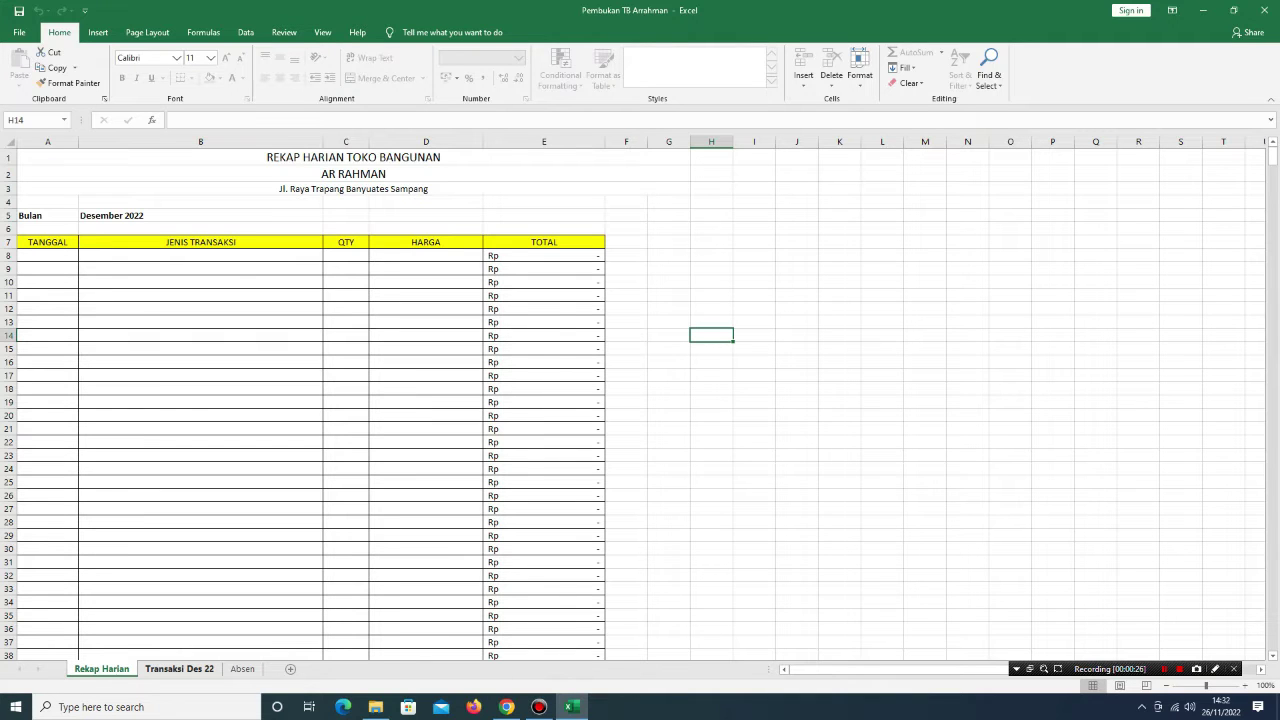
Look over the Transaksi Des 22 and Absen sheets and return to the month entry on the Rekap Harian sheet
{"action": "left_click", "coordinate": [179, 668]}
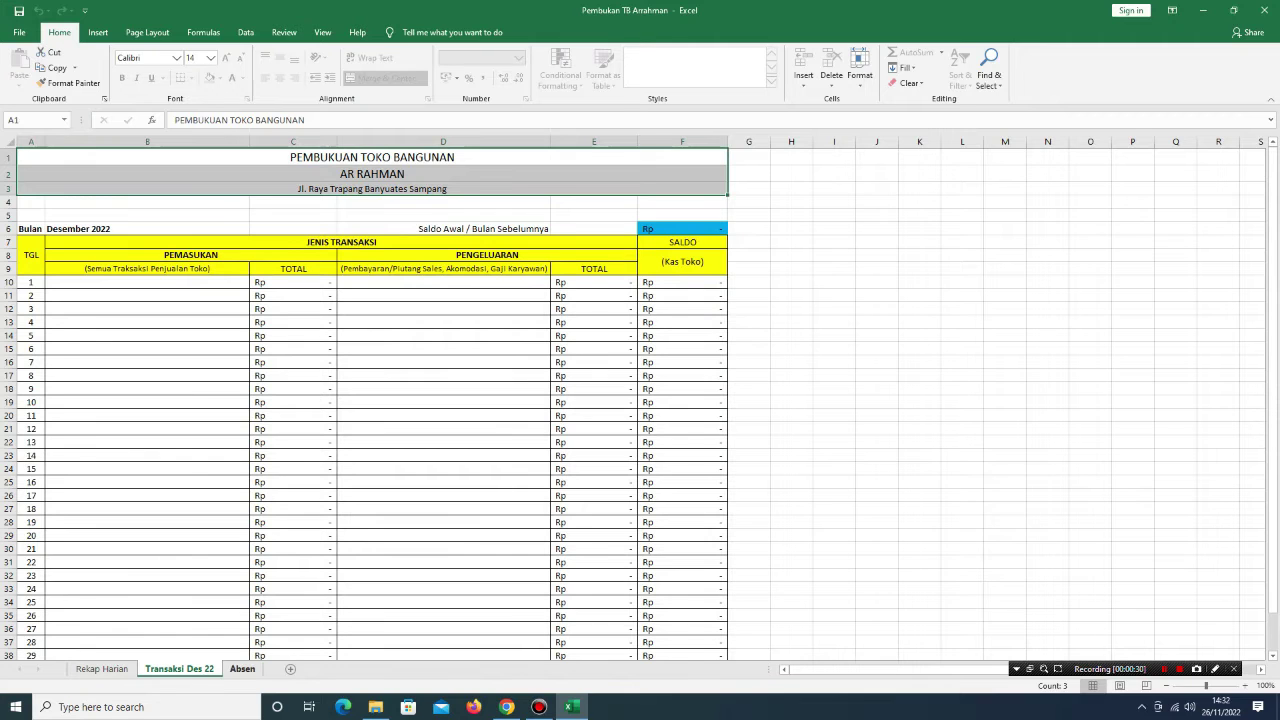
{"action": "left_click", "coordinate": [242, 668]}
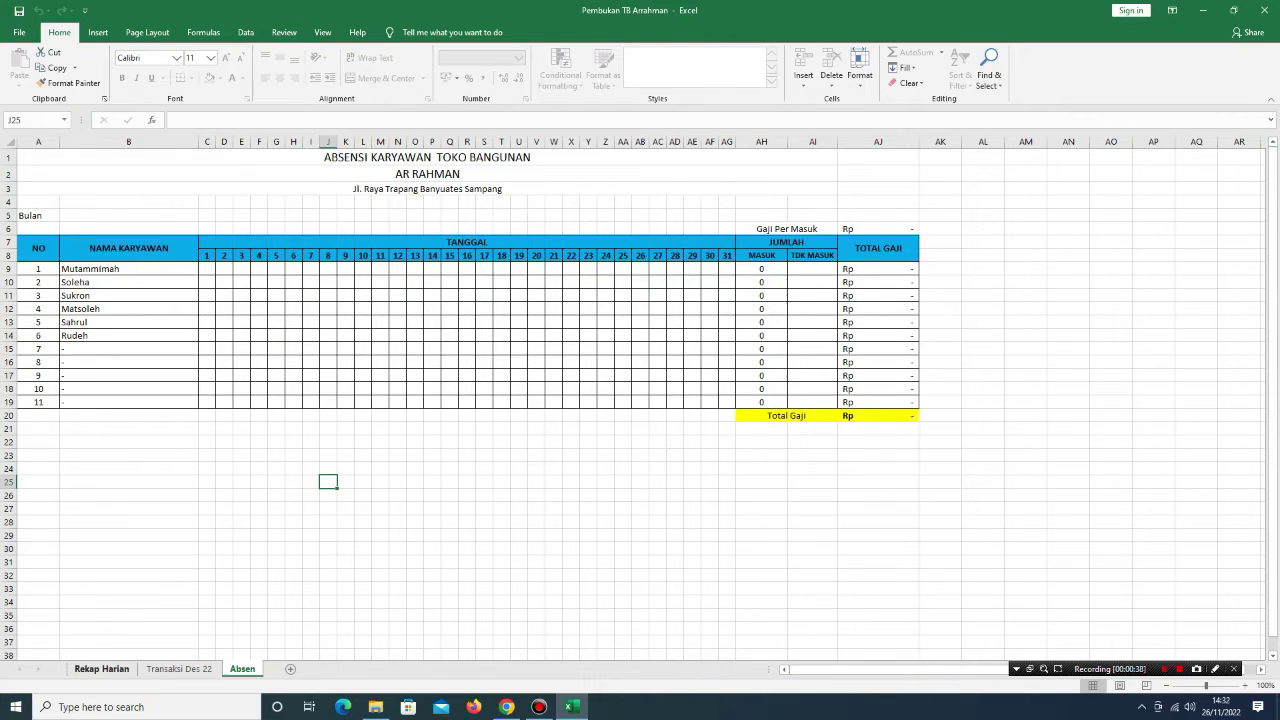
{"action": "left_click", "coordinate": [101, 668]}
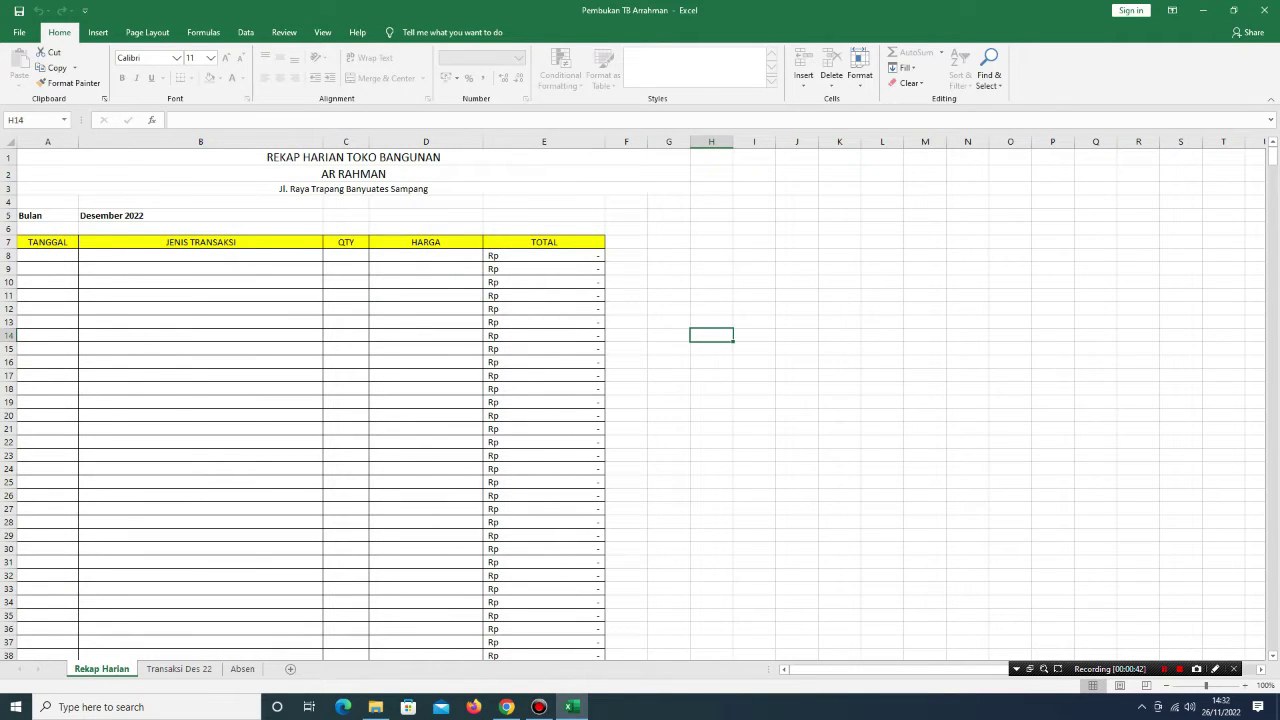
{"action": "left_click", "coordinate": [200, 215]}
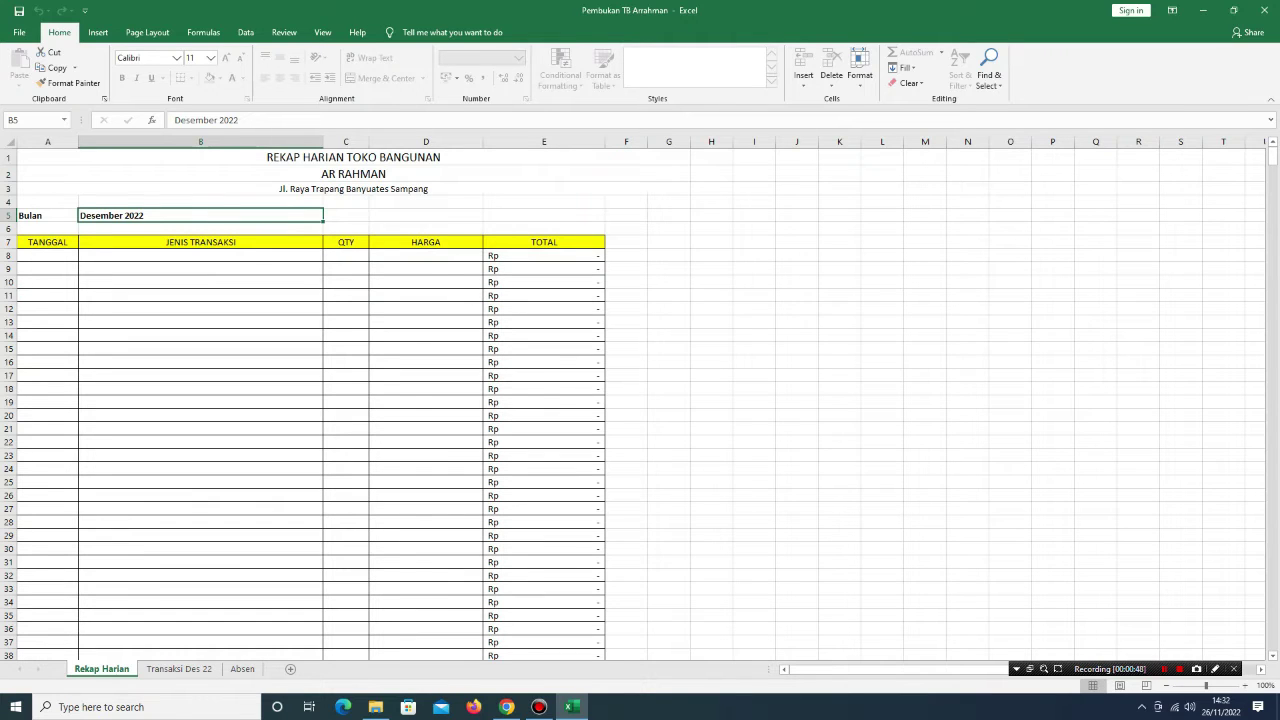
Enter the date 1-12-2022 for the first transaction in cell A8 of Rekap Harian
{"action": "left_click", "coordinate": [47, 255]}
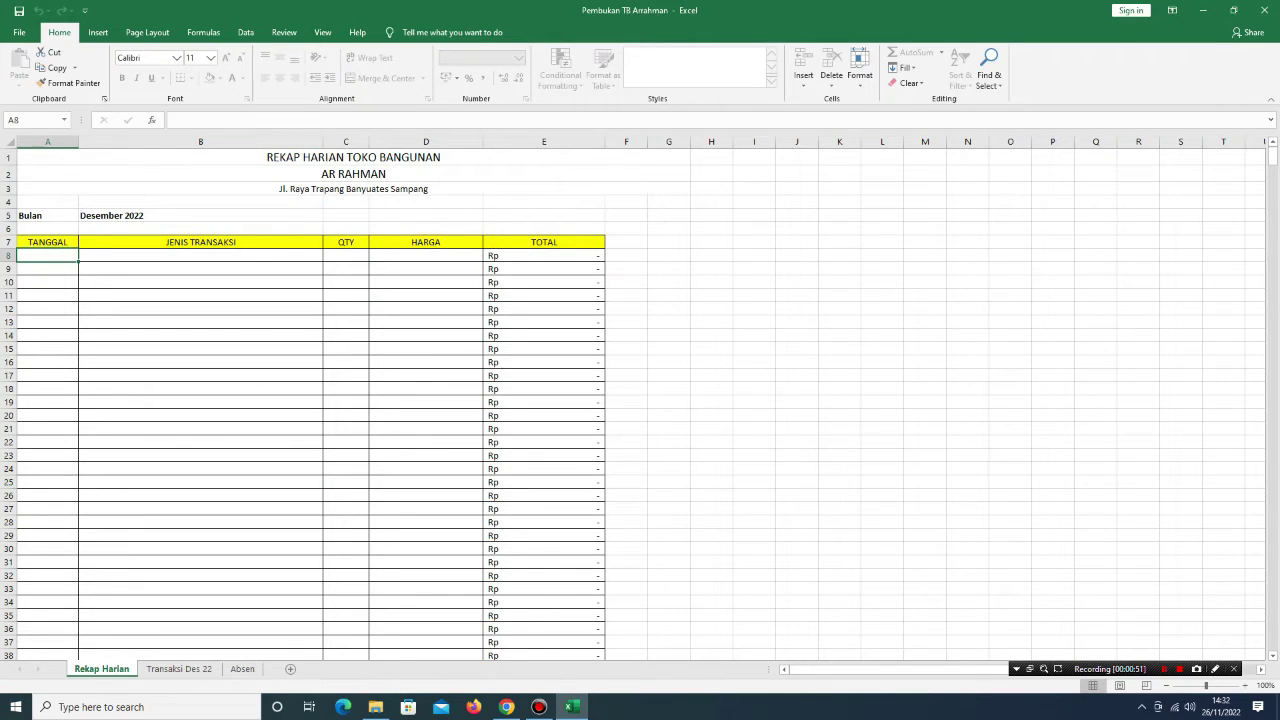
{"action": "type", "text": "1-"}
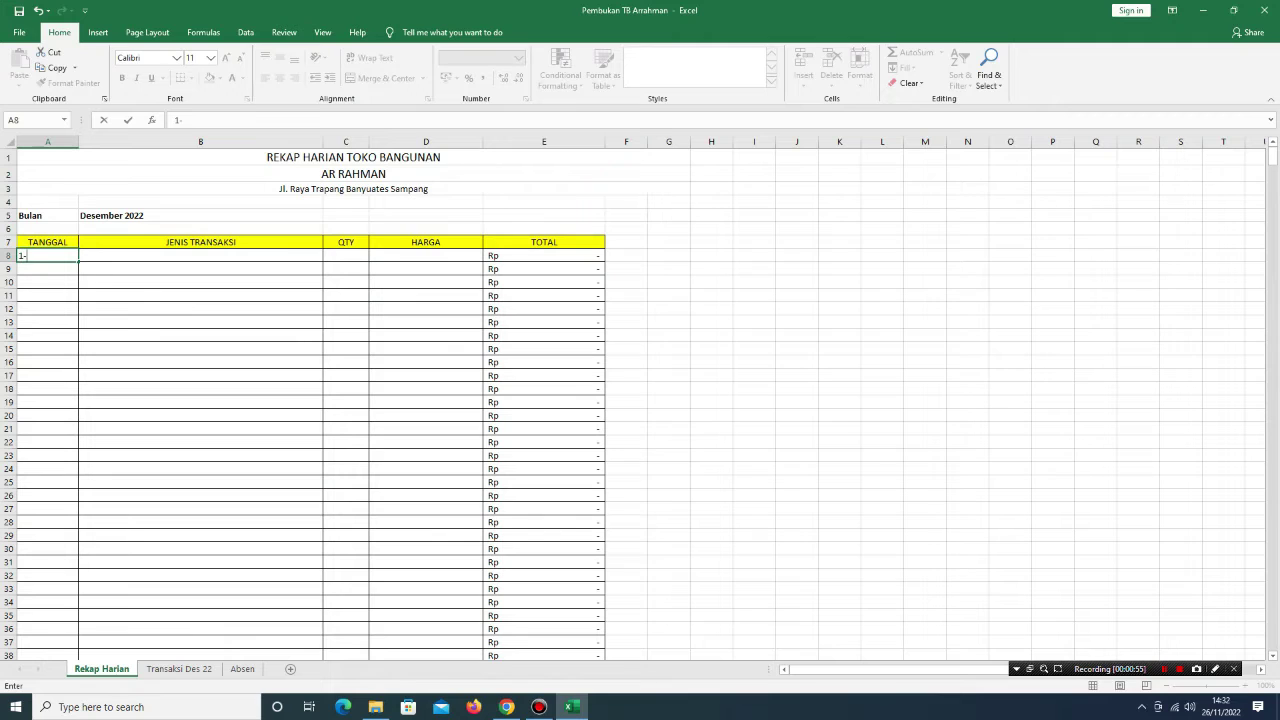
{"action": "type", "text": "12-2022"}
{"action": "key", "text": "Return"}
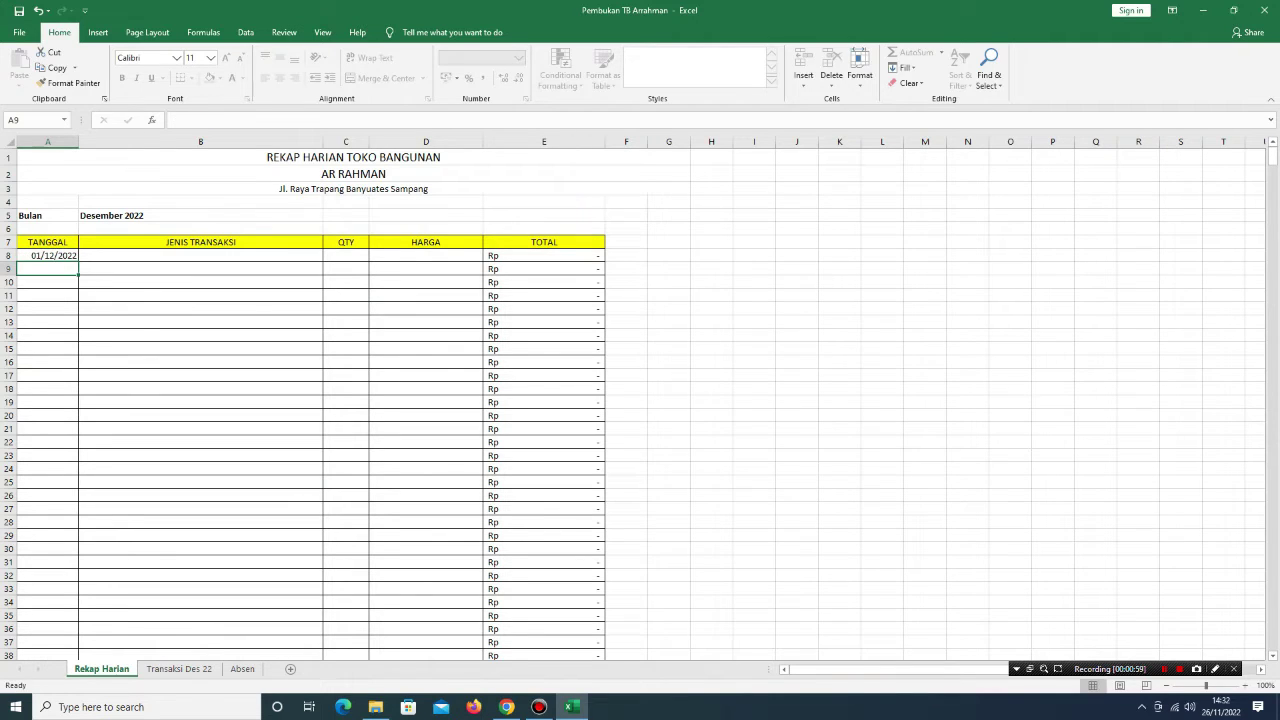
Fill in the first transaction in row 8 with item Semen Gresik, quantity 15 and price 55000
{"action": "double_click", "coordinate": [200, 255]}
{"action": "type", "text": "Semen Gresik"}
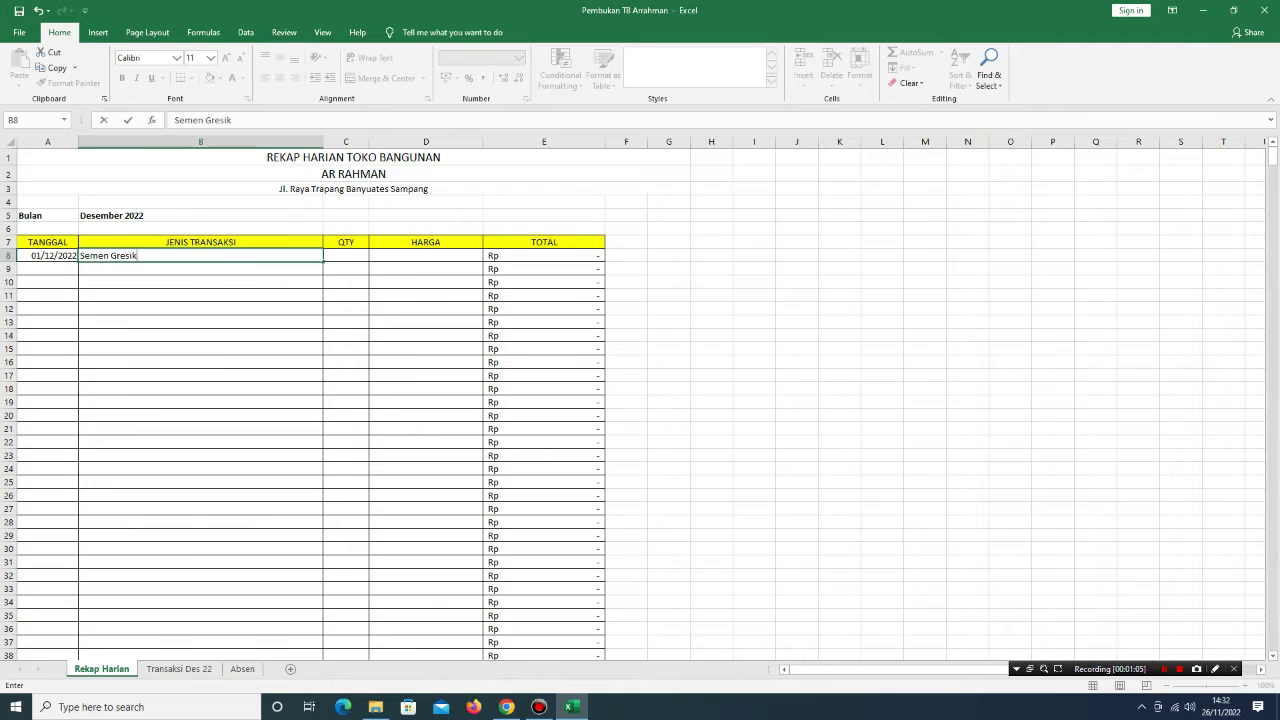
{"action": "key", "text": "Tab"}
{"action": "type", "text": "15"}
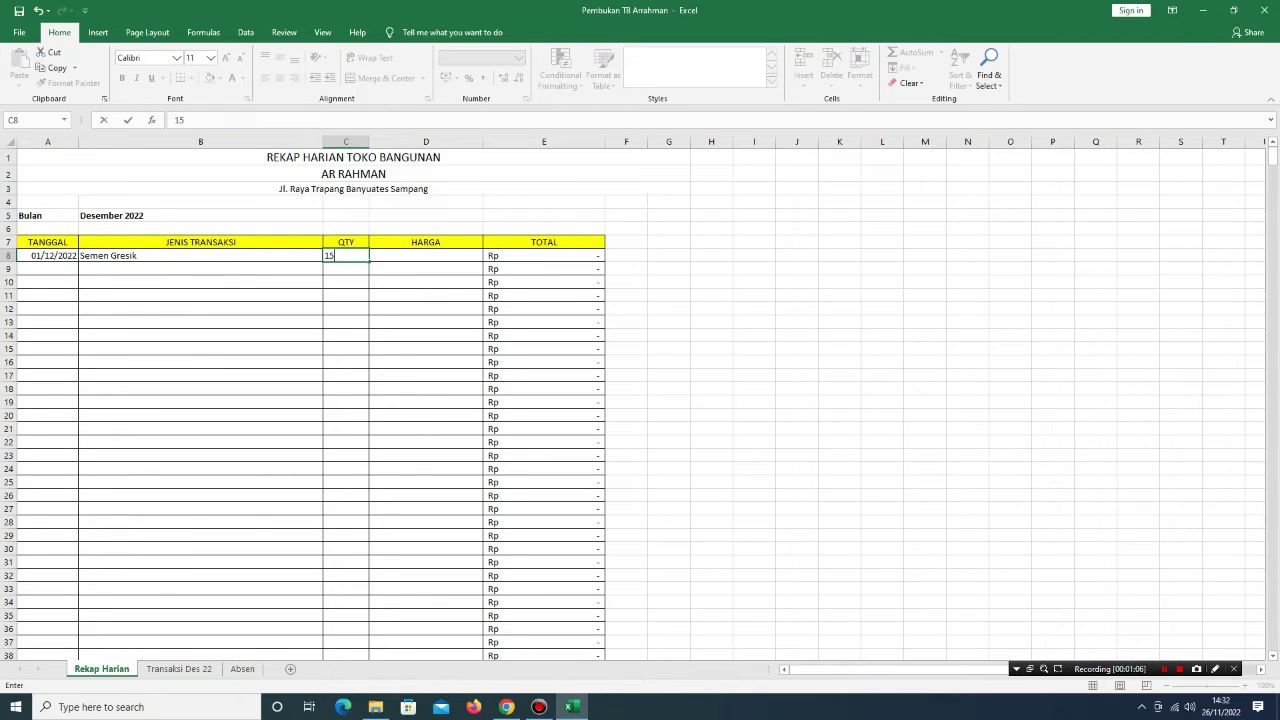
{"action": "key", "text": "Tab"}
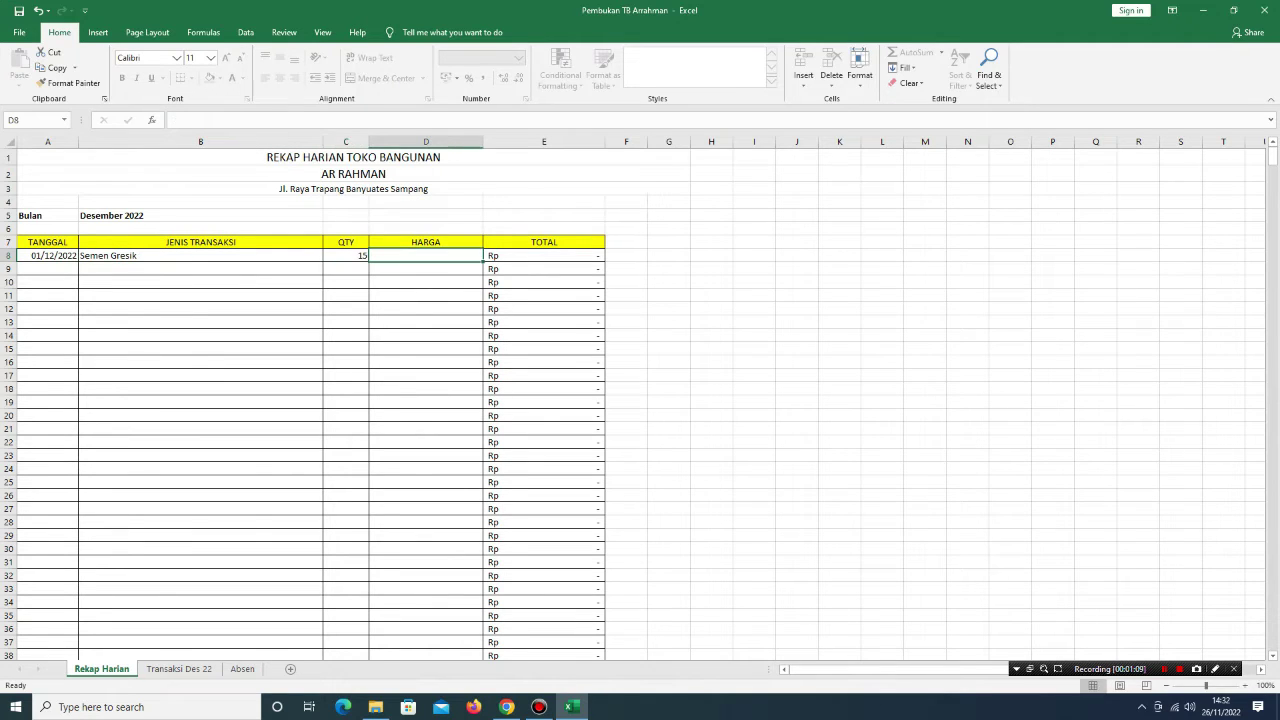
{"action": "type", "text": "550"}
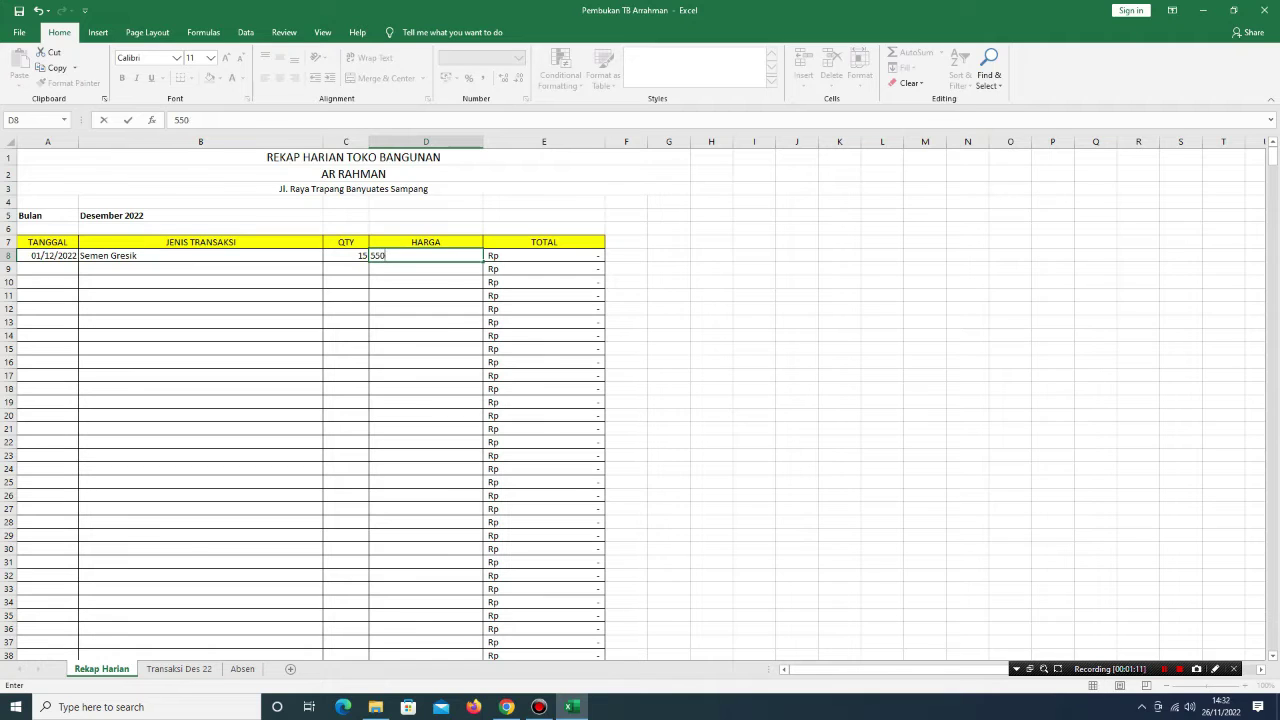
{"action": "type", "text": "00"}
{"action": "key", "text": "Return"}
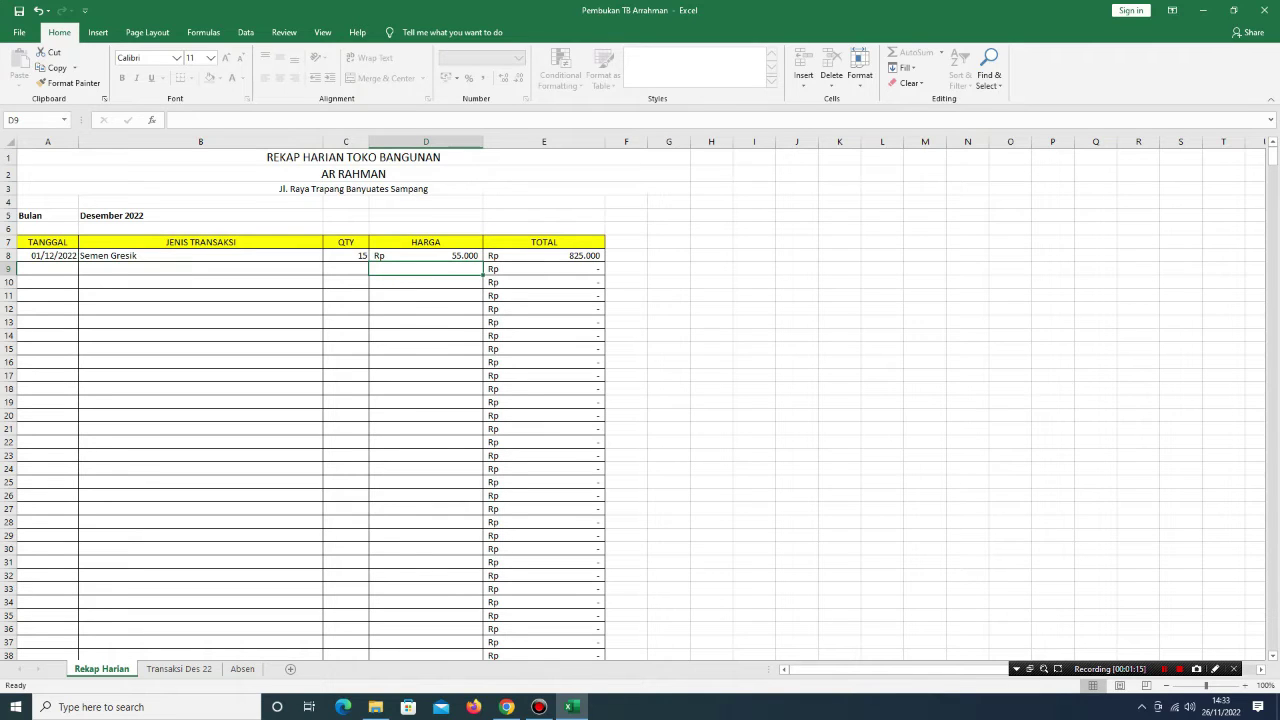
Enter the date 1-12-2022 for the second transaction in cell A9
{"action": "key", "text": "Left"}
{"action": "key", "text": "Left"}
{"action": "key", "text": "Left"}
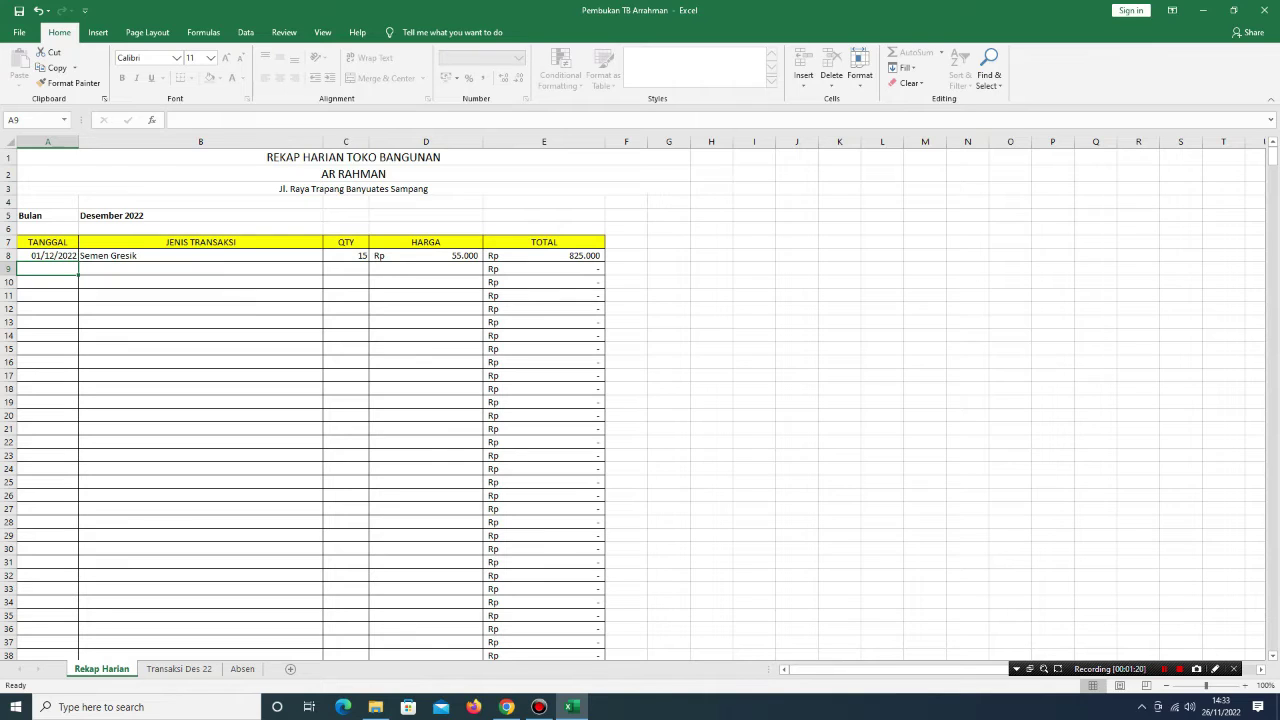
{"action": "type", "text": "1-12-"}
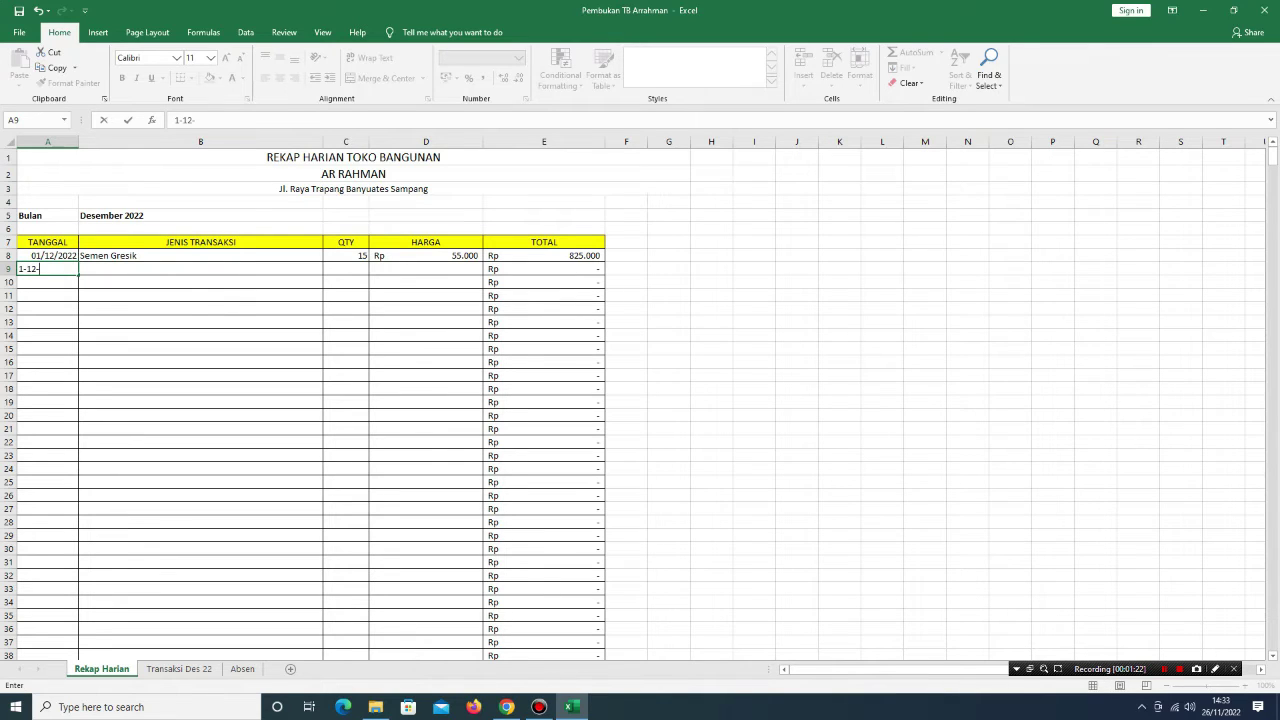
{"action": "type", "text": "2022"}
{"action": "key", "text": "Return"}
Fill in the second transaction in row 9 with item Besi Cor 10", quantity 45 and price 33000
{"action": "left_click", "coordinate": [200, 268]}
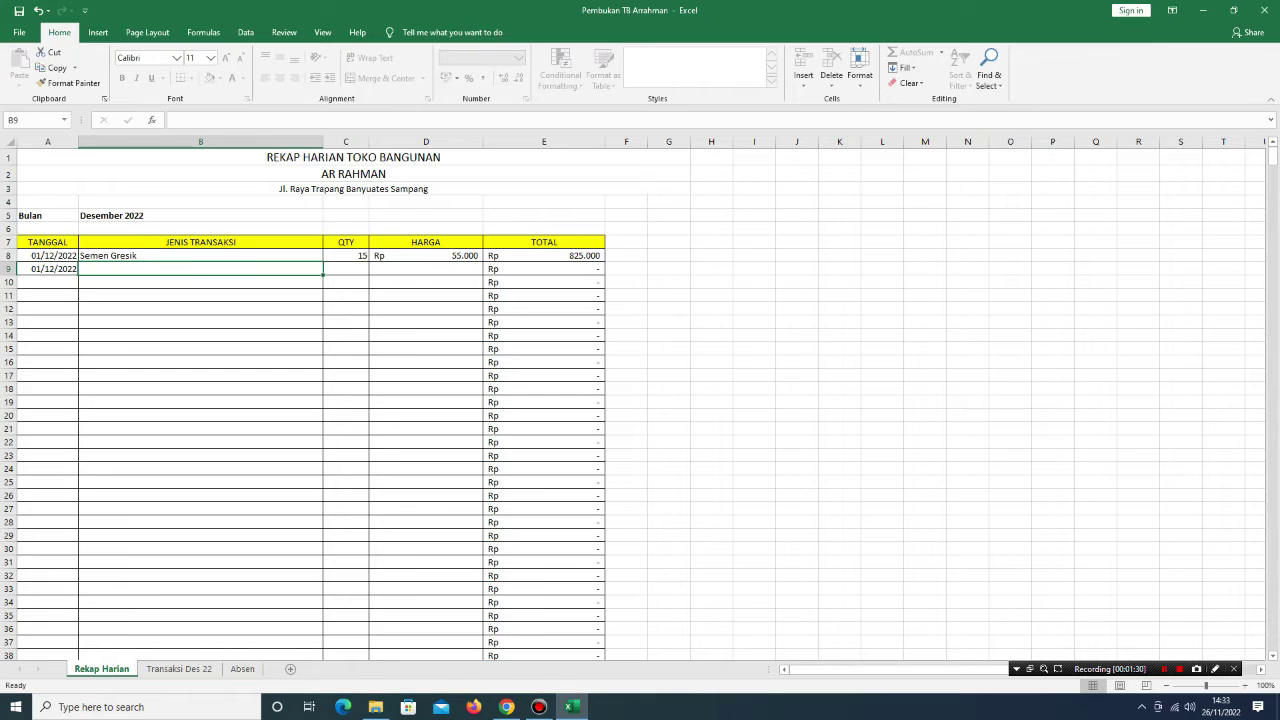
{"action": "type", "text": "Besi"}
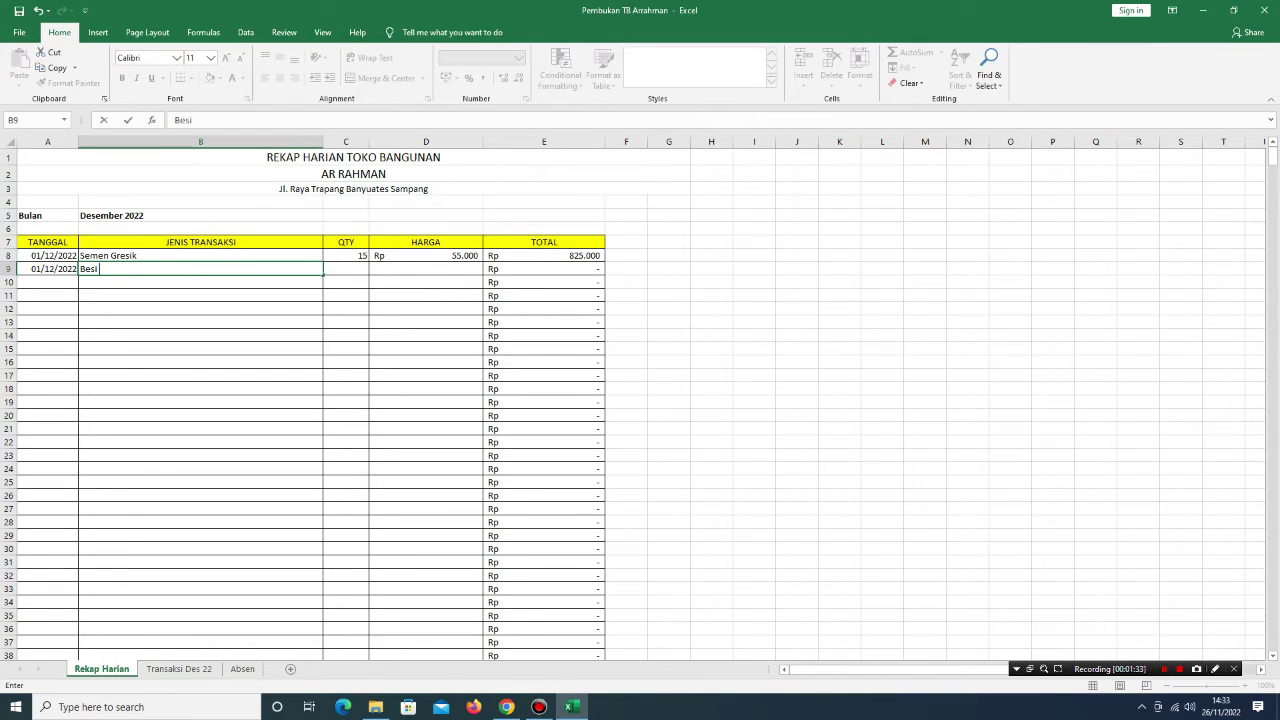
{"action": "type", "text": " Cor 10"}
{"action": "key", "text": "Tab"}
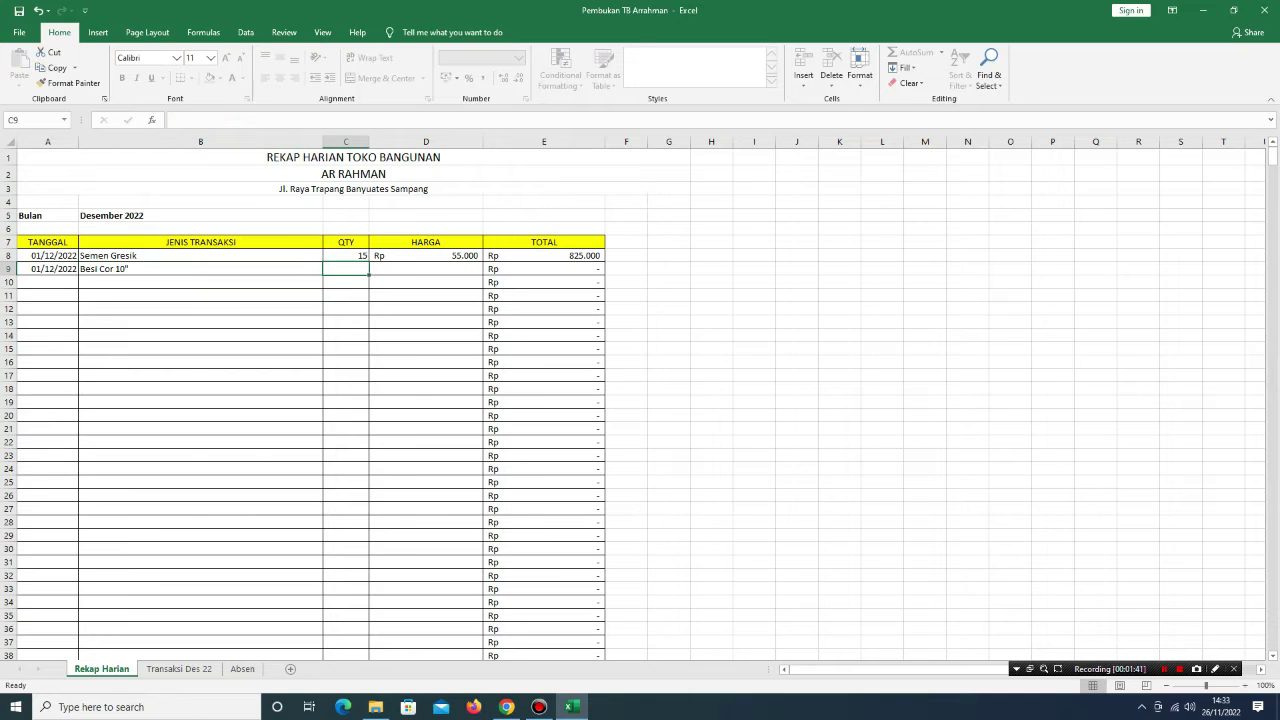
{"action": "type", "text": "45"}
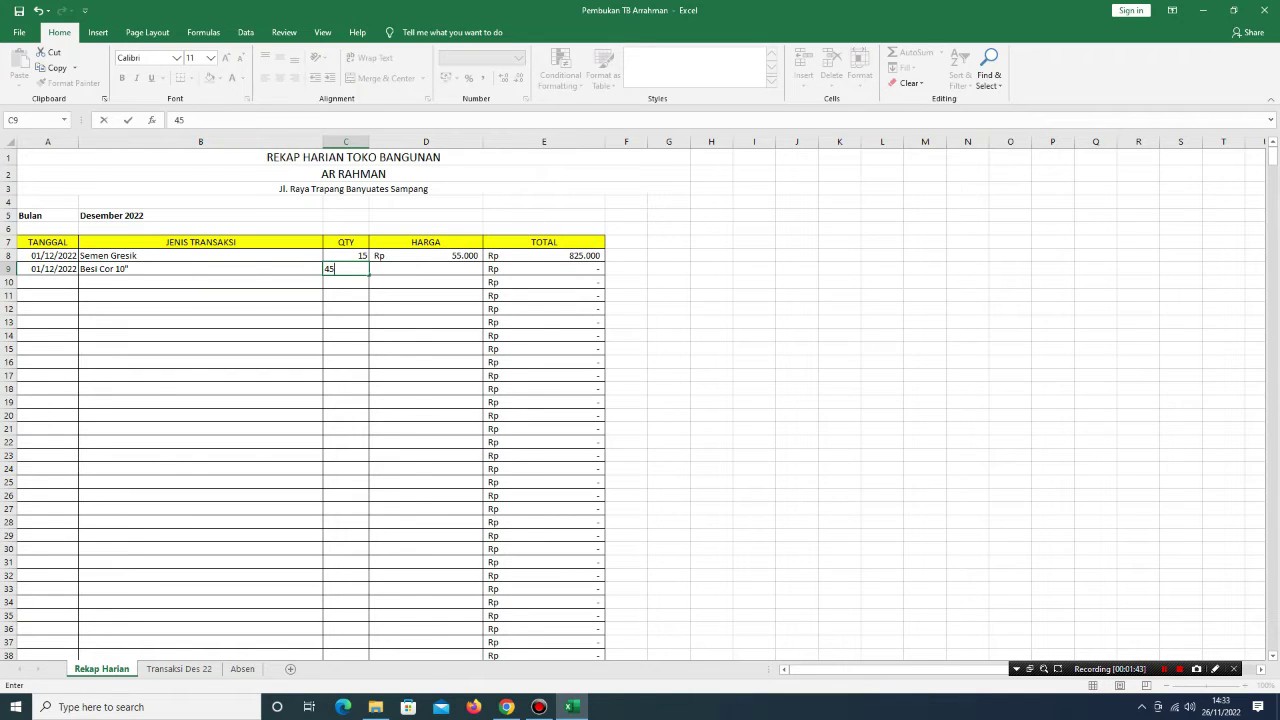
{"action": "key", "text": "Tab"}
{"action": "type", "text": "33.000"}
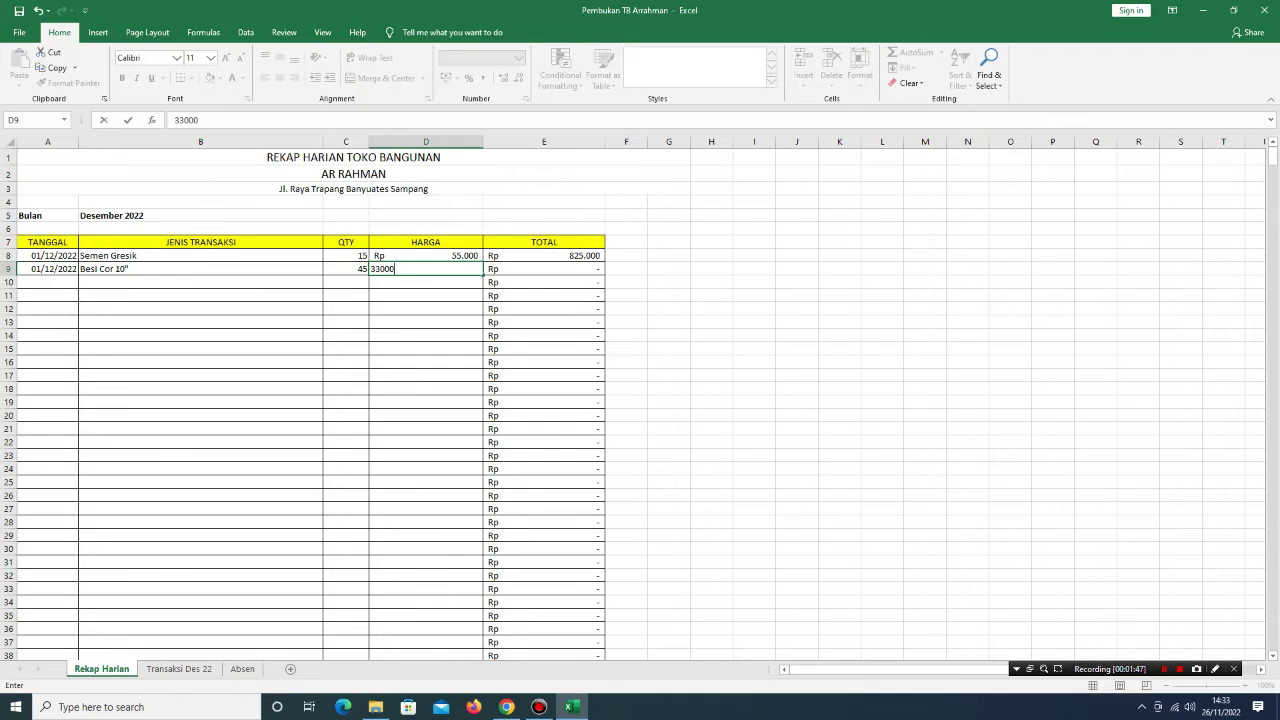
{"action": "key", "text": "Return"}
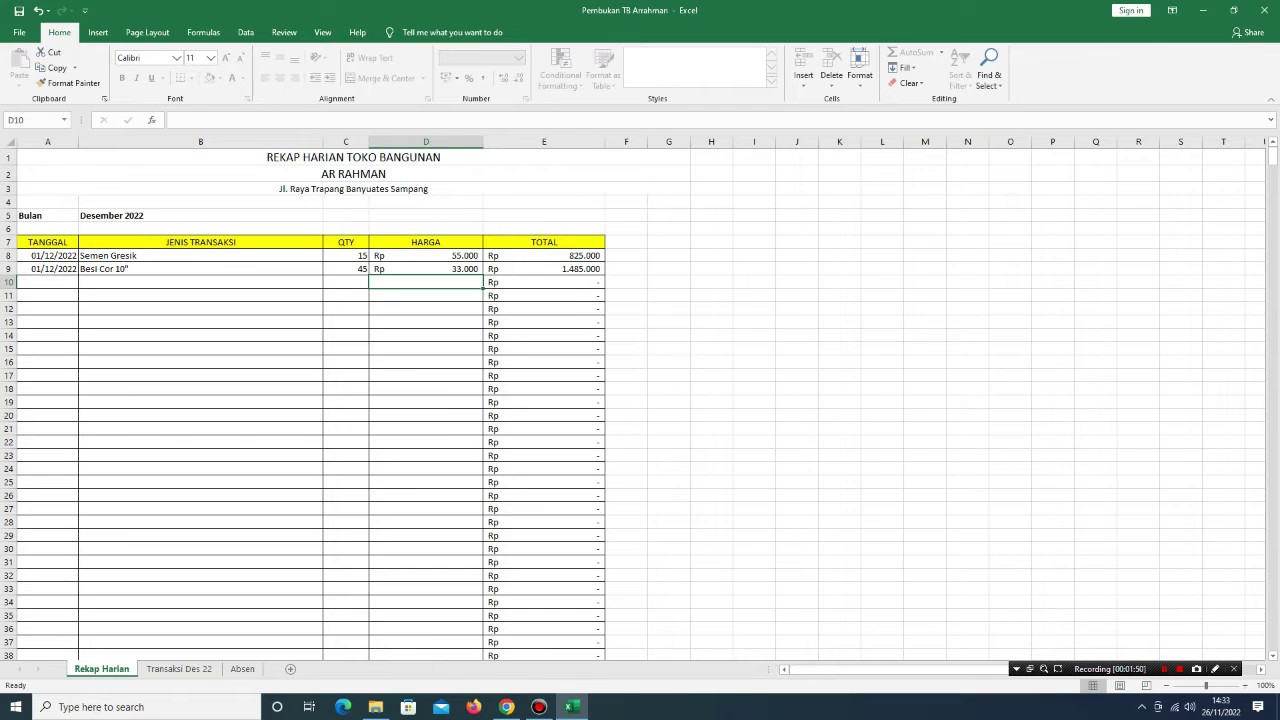
Sum the totals in E8:E9 and record them on Transaksi Des 22 for day 1 as Penjualan income of 2310000
{"action": "left_click", "coordinate": [200, 282]}
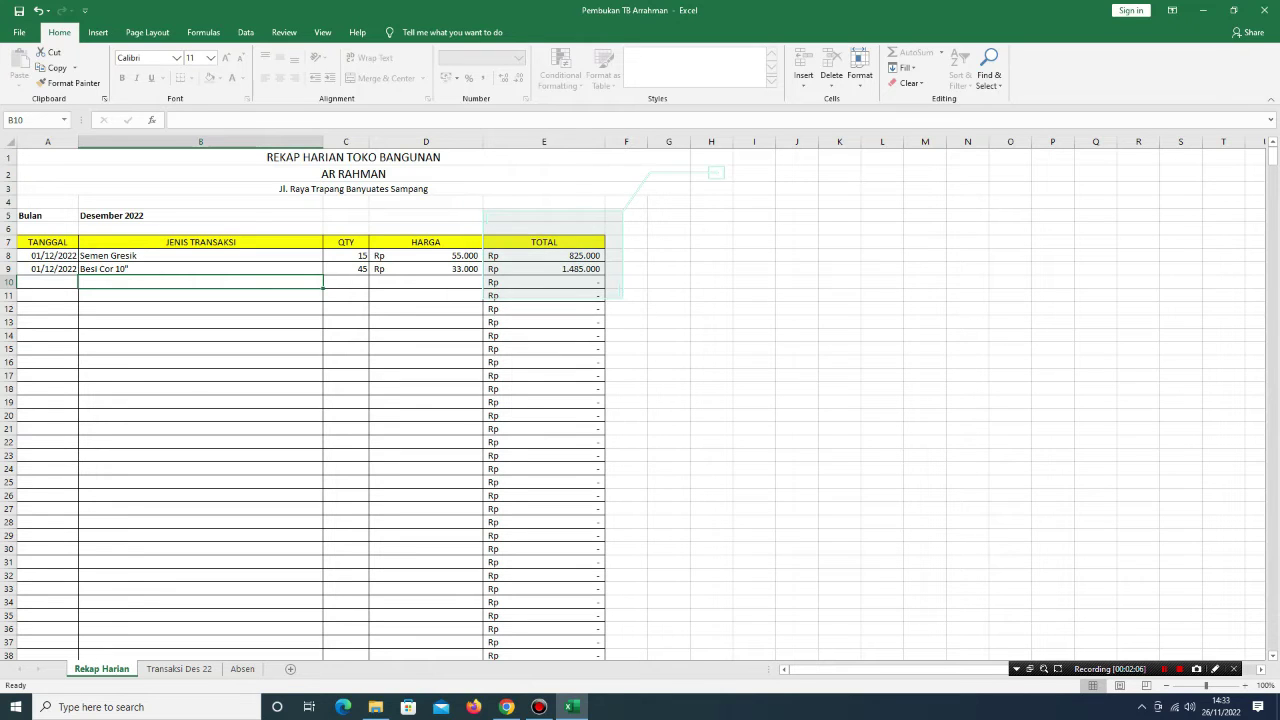
{"action": "left_click_drag", "start_coordinate": [543, 255], "coordinate": [543, 269]}
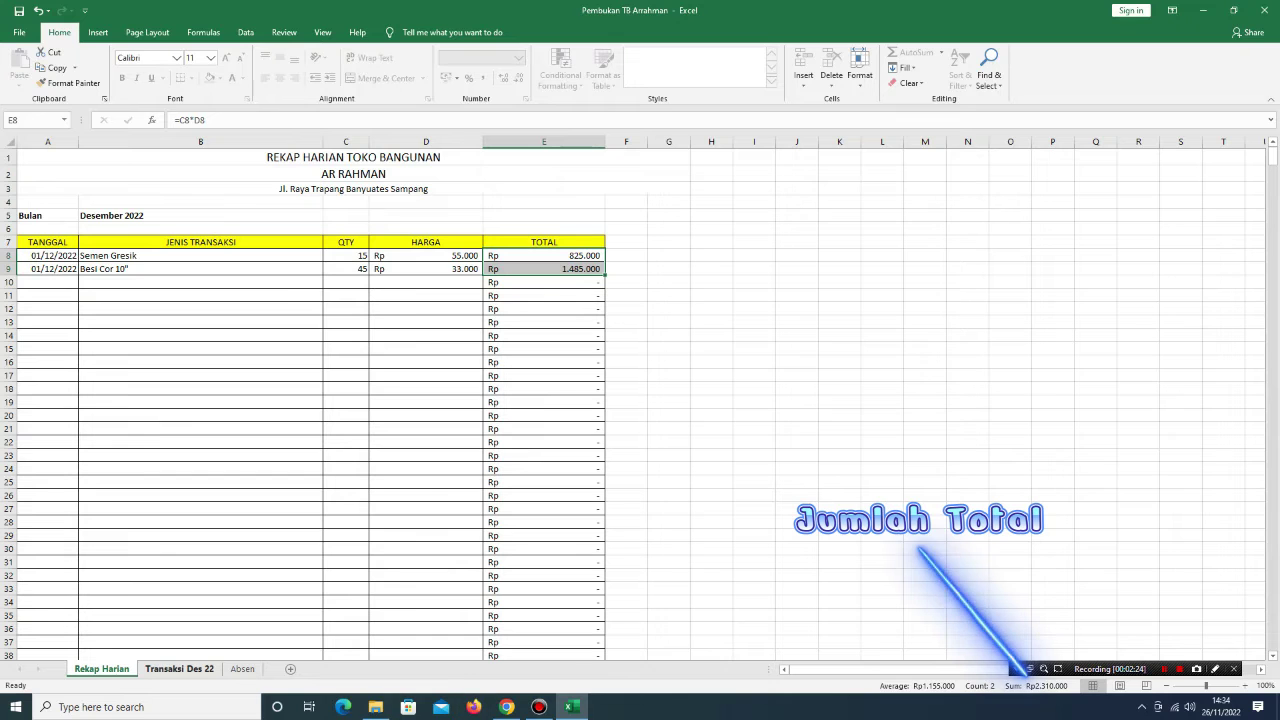
{"action": "left_click", "coordinate": [179, 668]}
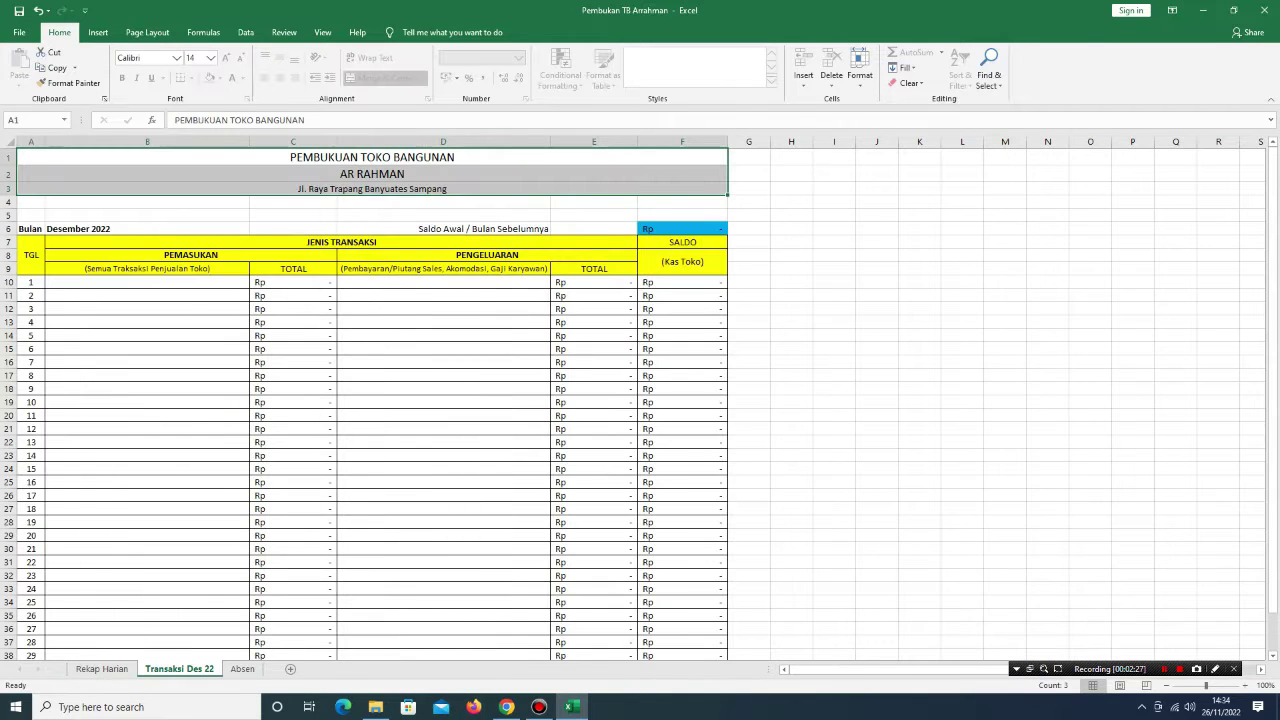
{"action": "left_click", "coordinate": [146, 282]}
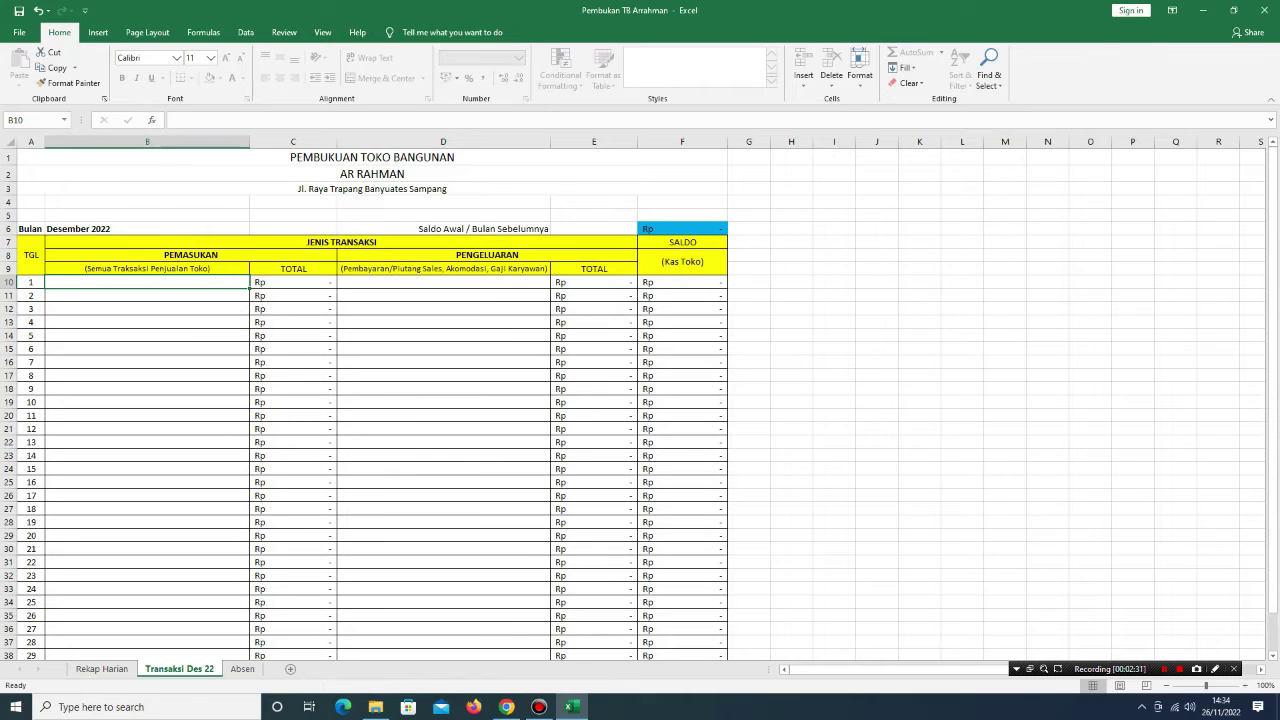
{"action": "type", "text": "Penjualan"}
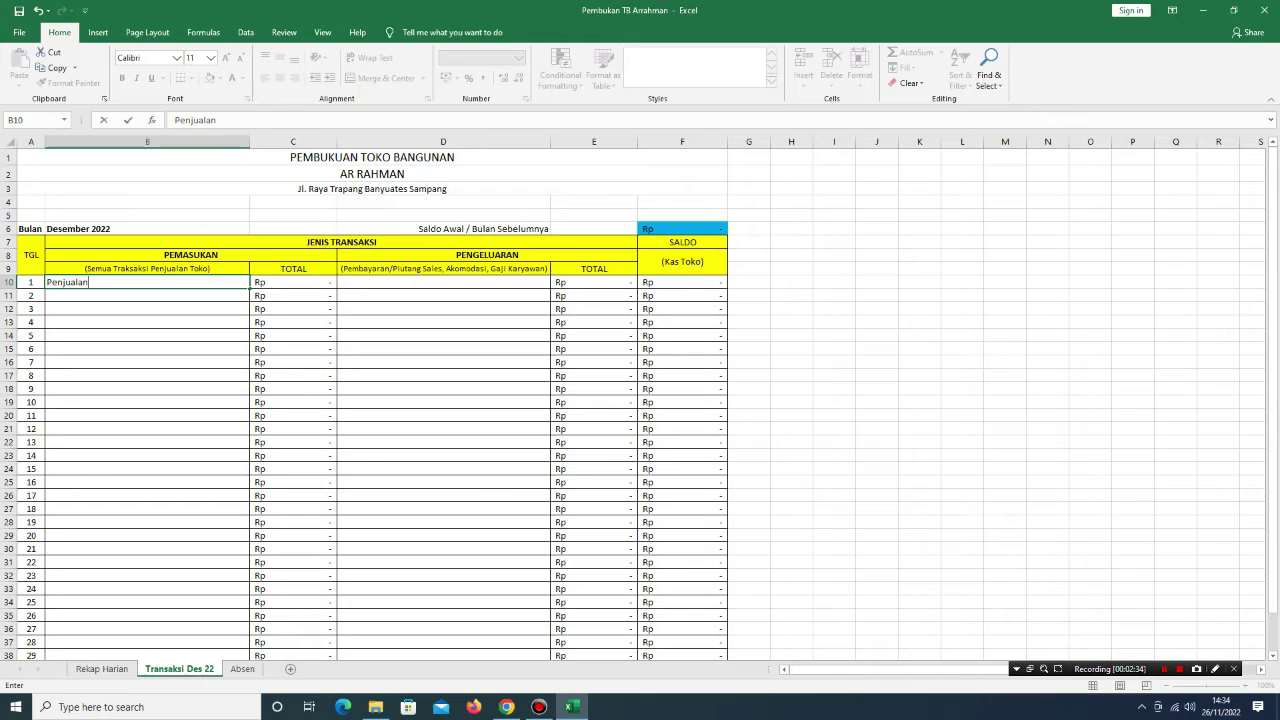
{"action": "key", "text": "Tab"}
{"action": "type", "text": "2310000"}
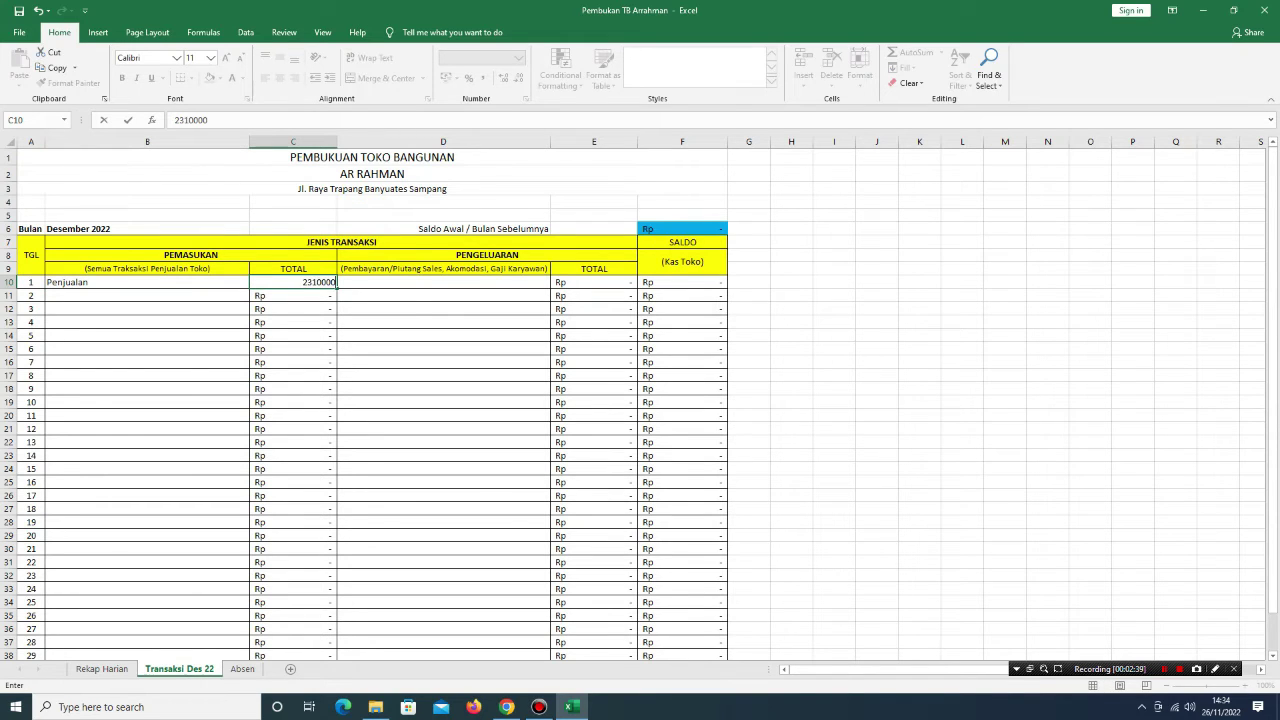
{"action": "key", "text": "Return"}
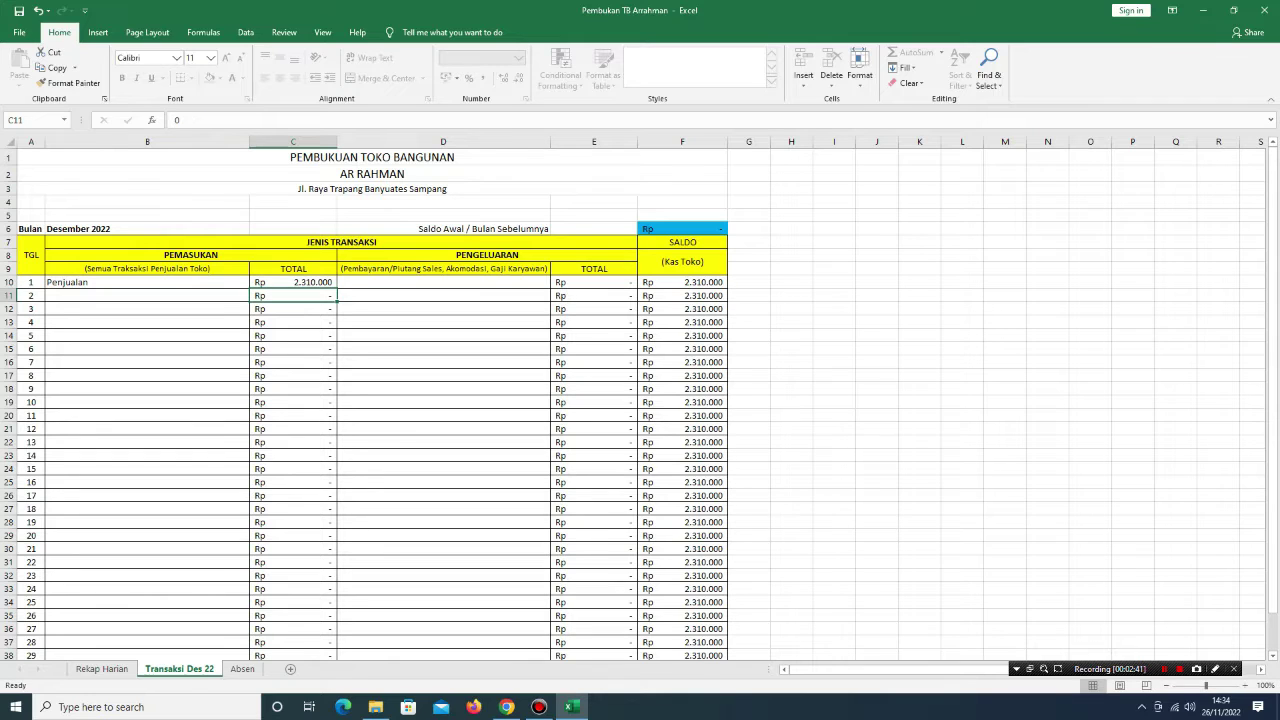
Examine the day 1 store cash balance in the SALDO column of Transaksi Des 22
{"action": "key", "text": "Up"}
{"action": "key", "text": "Right"}
{"action": "key", "text": "Right"}
{"action": "key", "text": "Right"}
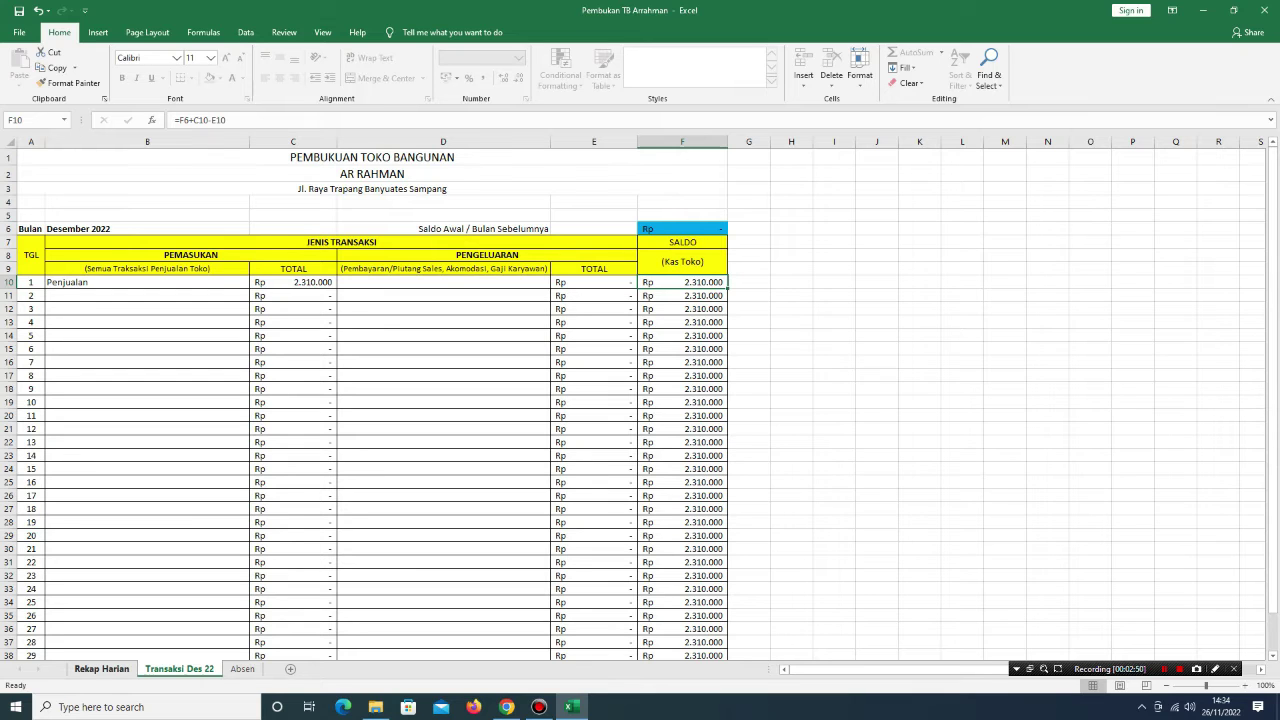
Enter the date 2-12-2022 for the third transaction in cell A10 of Rekap Harian
{"action": "left_click", "coordinate": [101, 668]}
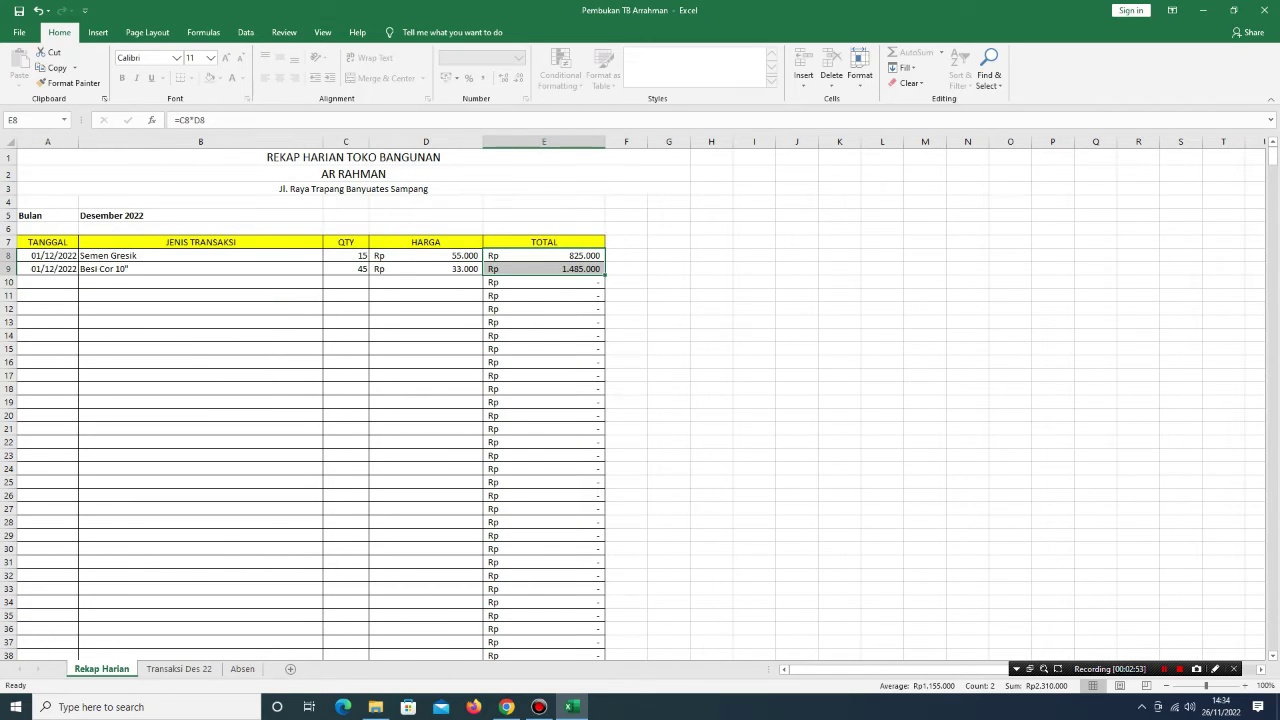
{"action": "left_click", "coordinate": [47, 282]}
{"action": "type", "text": "2-12"}
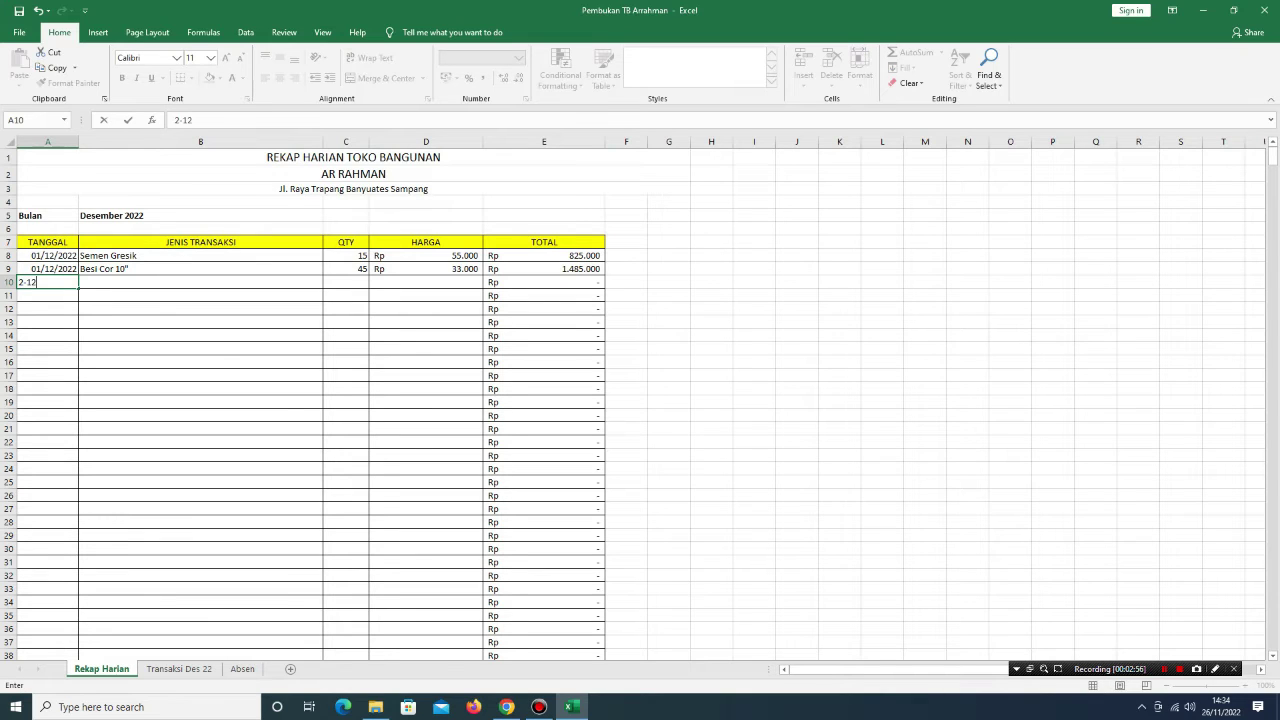
{"action": "type", "text": "-2022"}
{"action": "key", "text": "Return"}
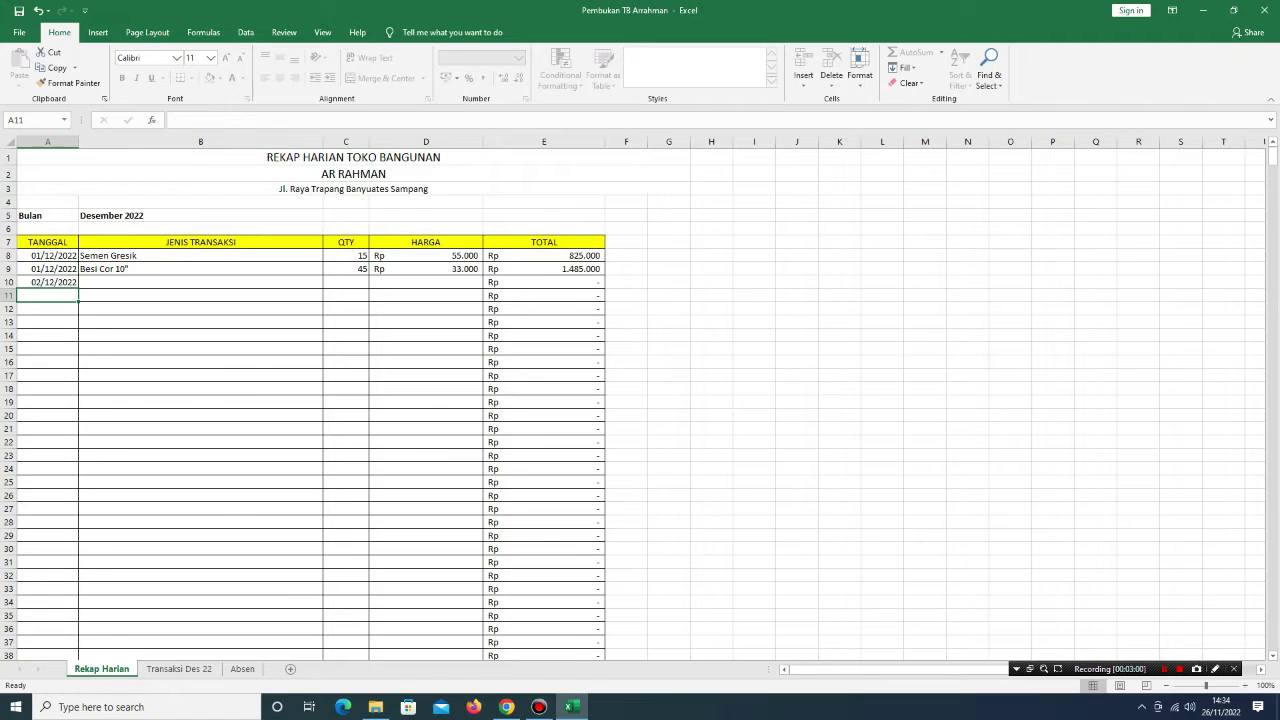
Fill in the third transaction in row 10 with item Cat Tembok Avian 10Kg, quantity 2 and price 145000
{"action": "left_click", "coordinate": [200, 282]}
{"action": "type", "text": "Cat Tem"}
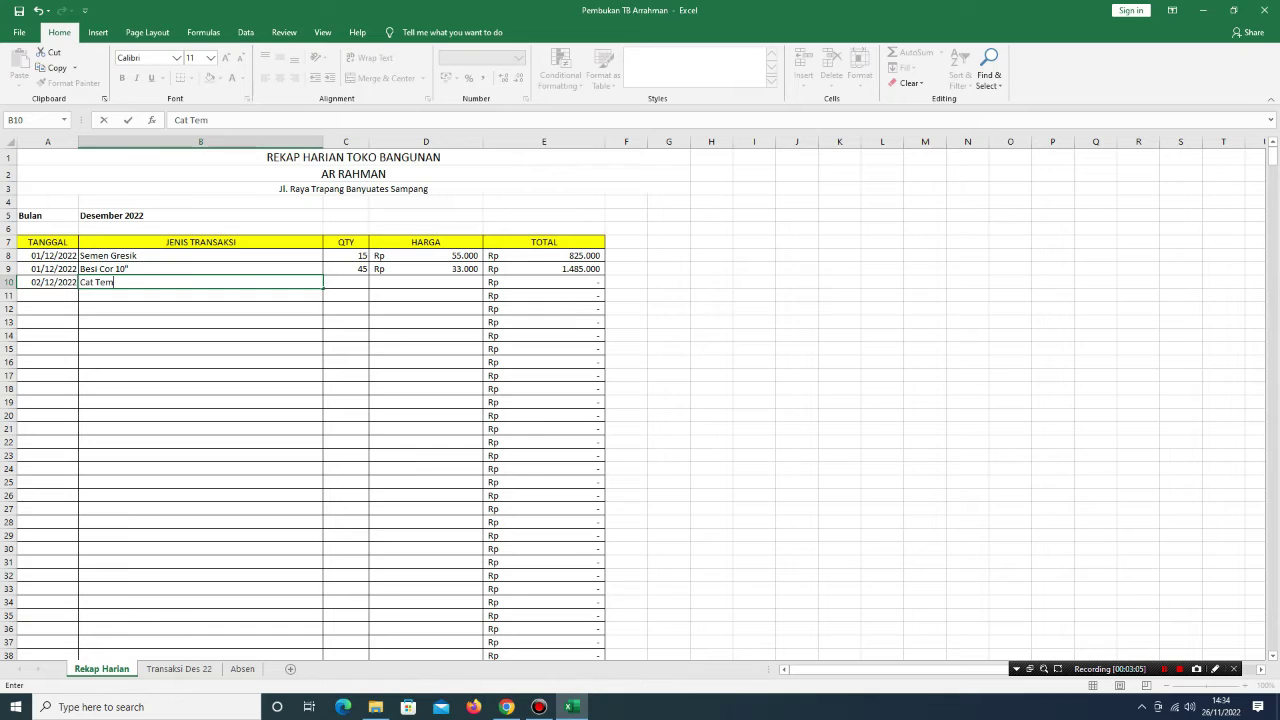
{"action": "type", "text": "bok Avian 10Kg"}
{"action": "key", "text": "Tab"}
{"action": "type", "text": "2"}
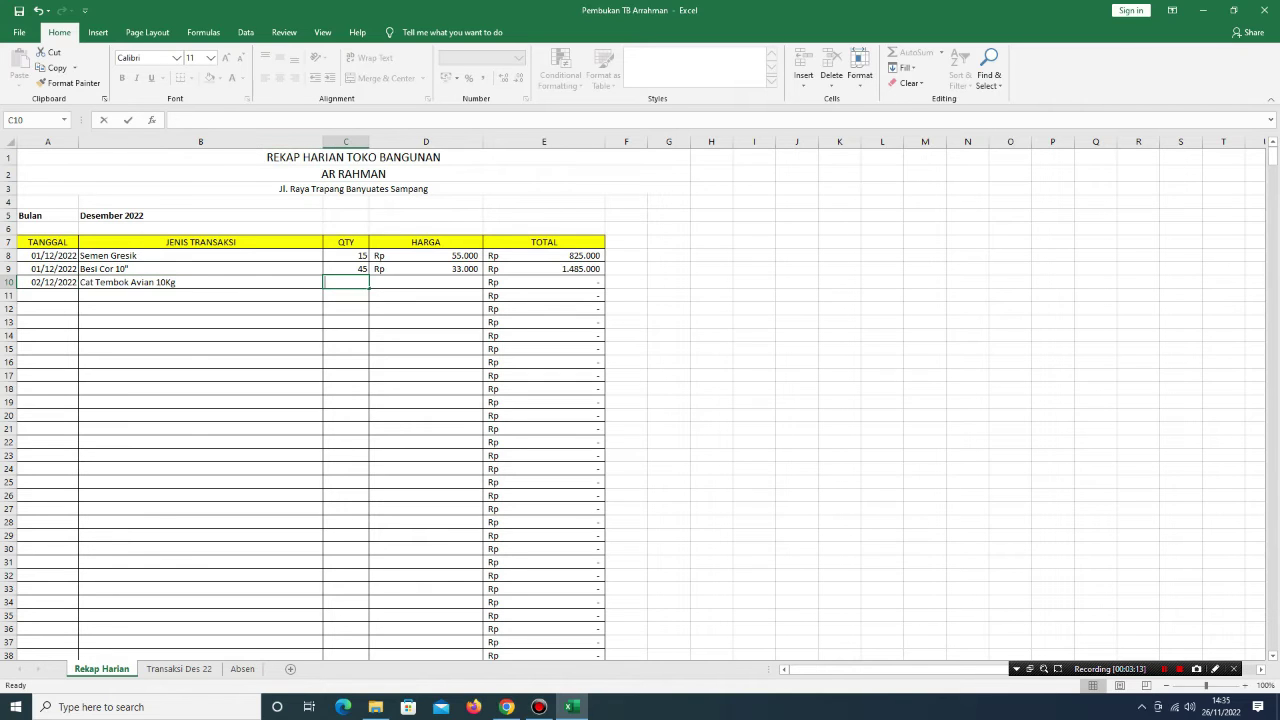
{"action": "key", "text": "Tab"}
{"action": "type", "text": "145"}
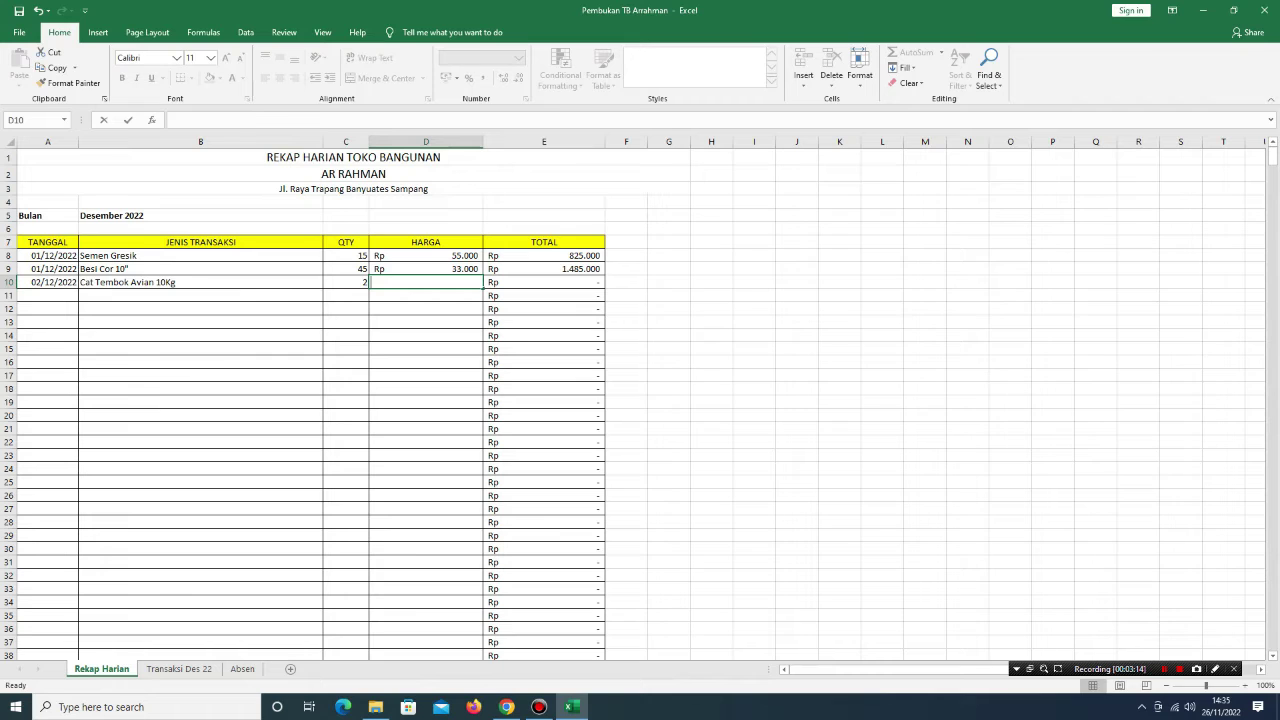
{"action": "type", "text": "000"}
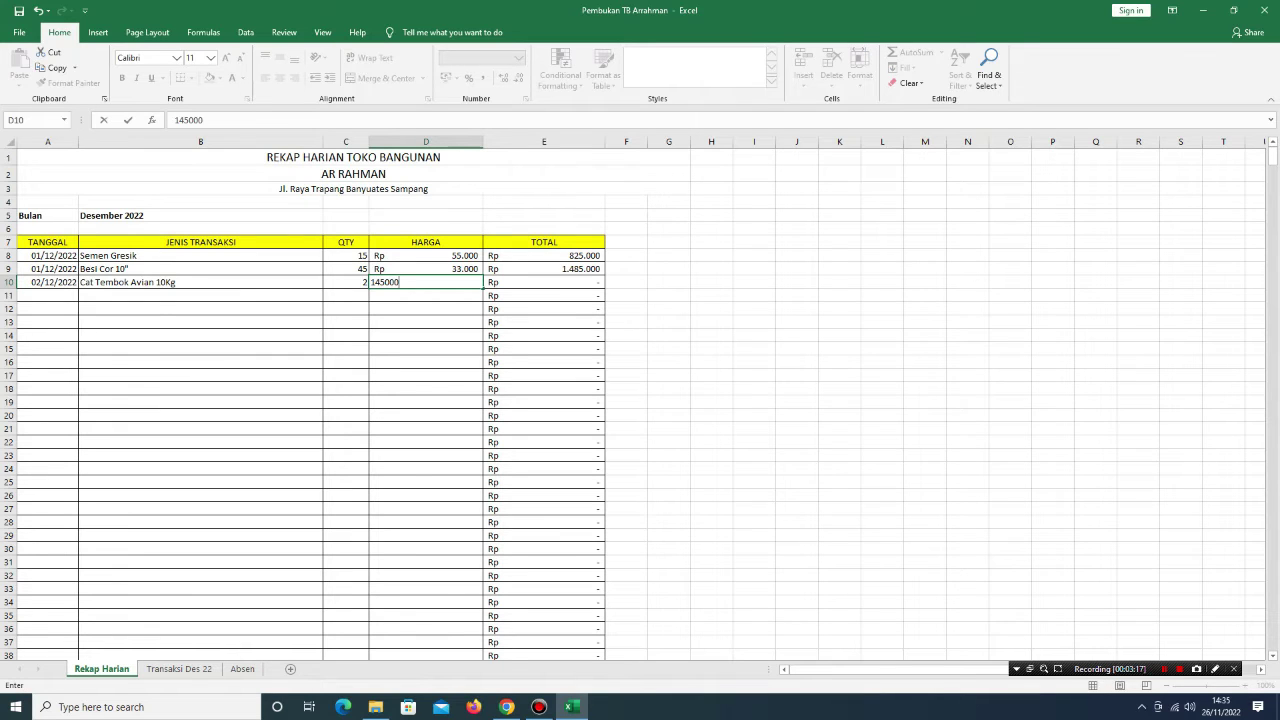
{"action": "key", "text": "Return"}
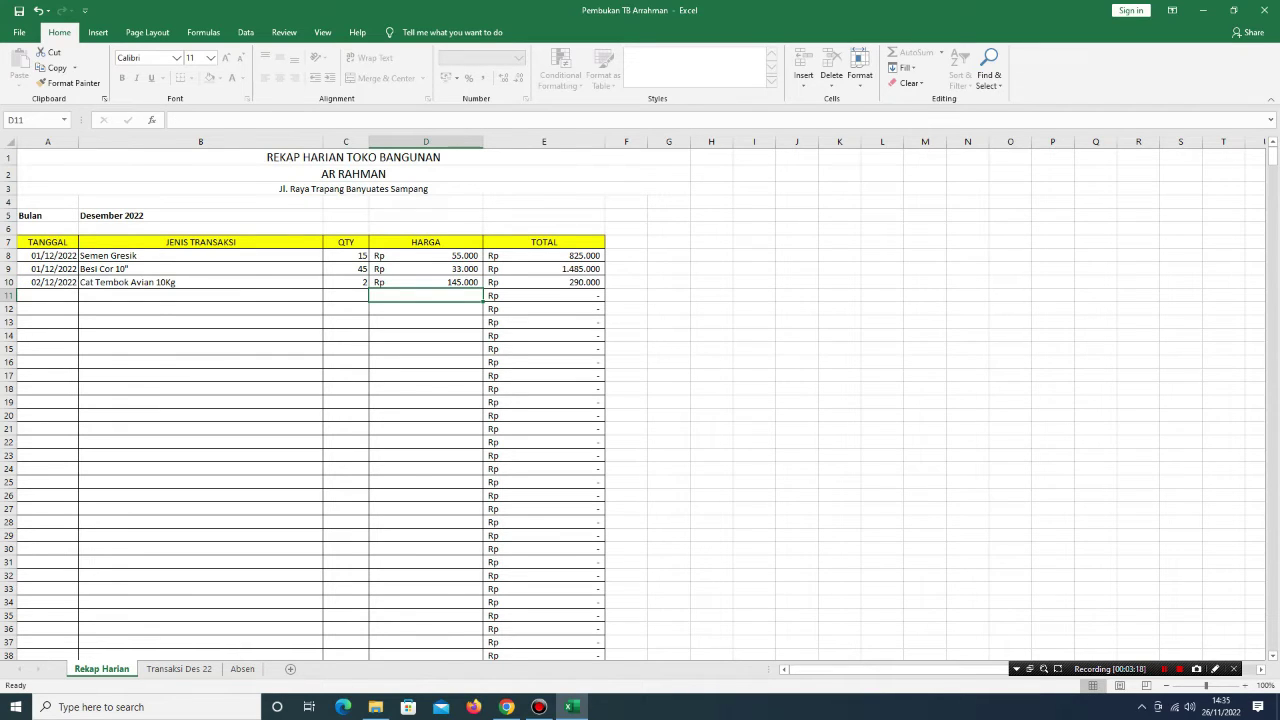
Record a transaction in row 11 dated 2-12-2022 for Kuas Tanggung, quantity 4, price 15000
{"action": "left_click", "coordinate": [47, 295]}
{"action": "type", "text": "2"}
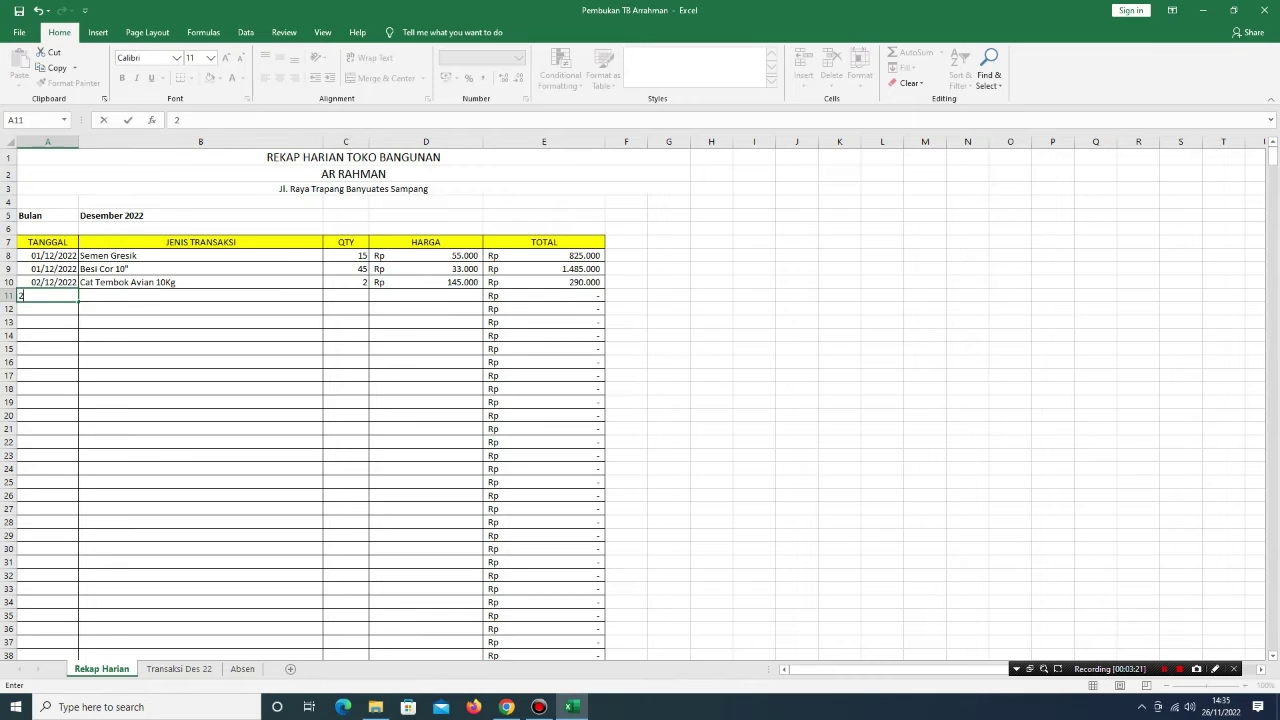
{"action": "type", "text": "-12-2022"}
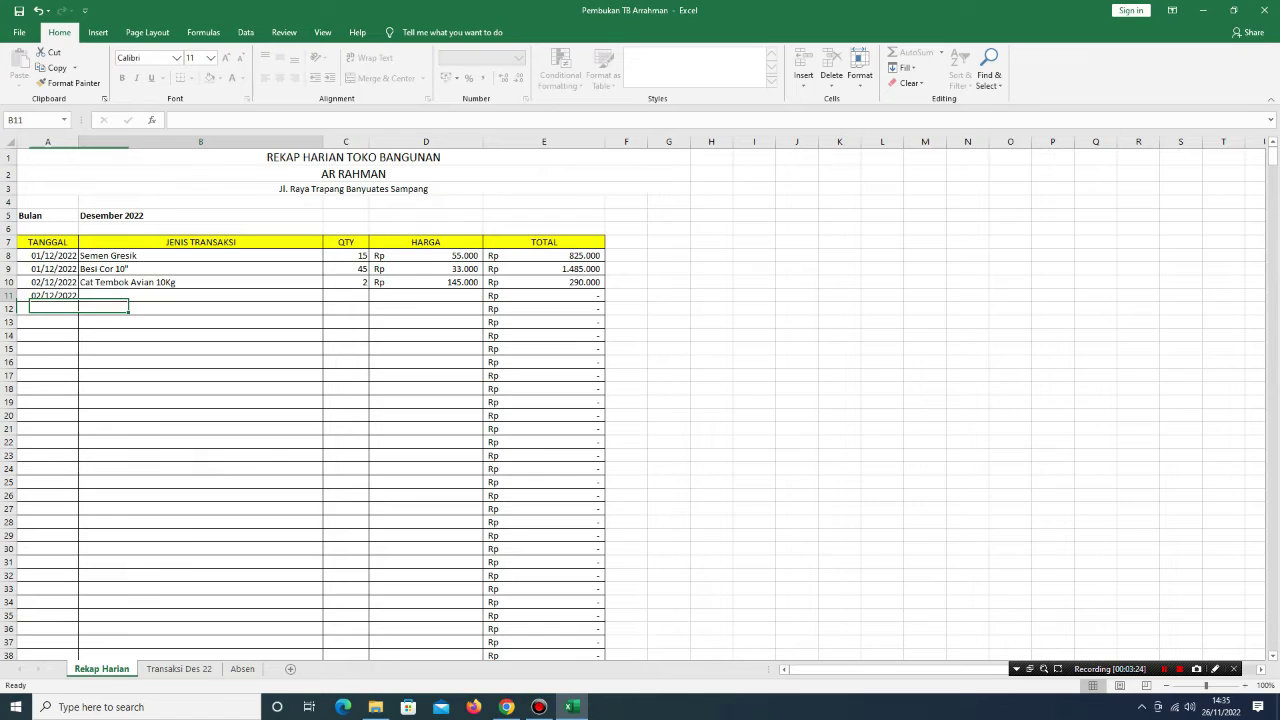
{"action": "type", "text": "Kuas Tanggung"}
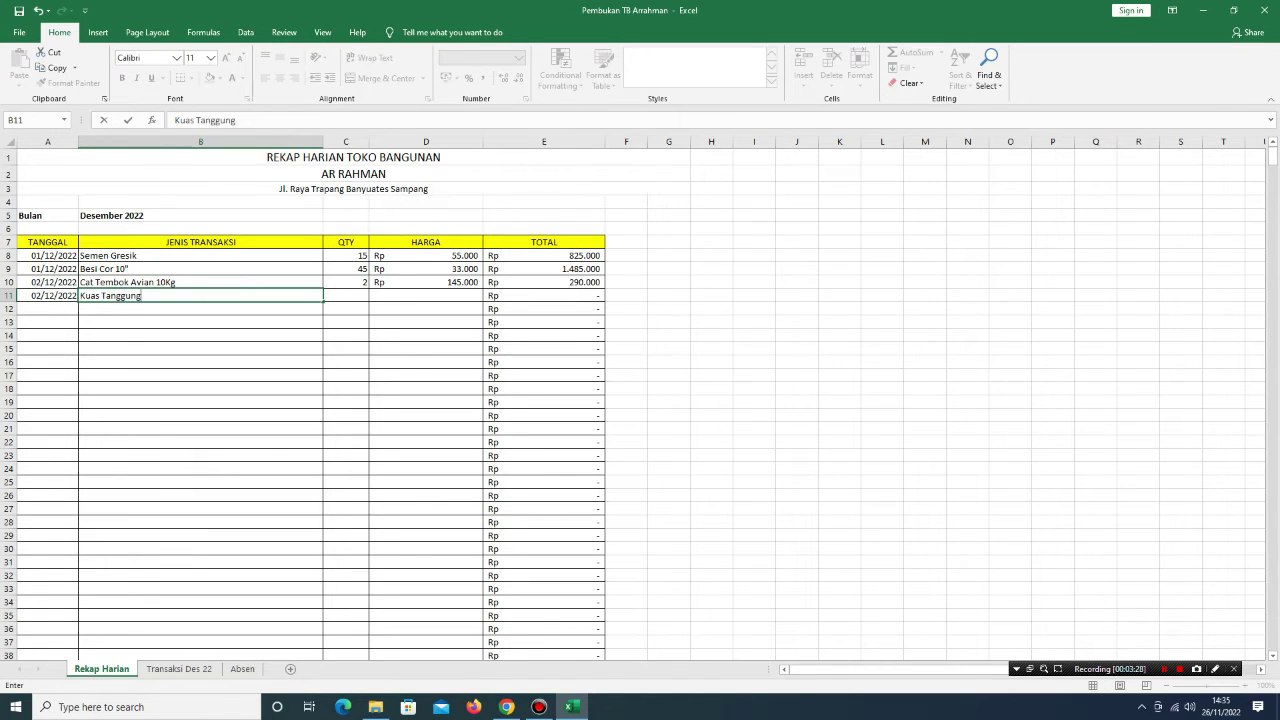
{"action": "key", "text": "Tab"}
{"action": "type", "text": "4"}
{"action": "key", "text": "Tab"}
{"action": "type", "text": "15"}
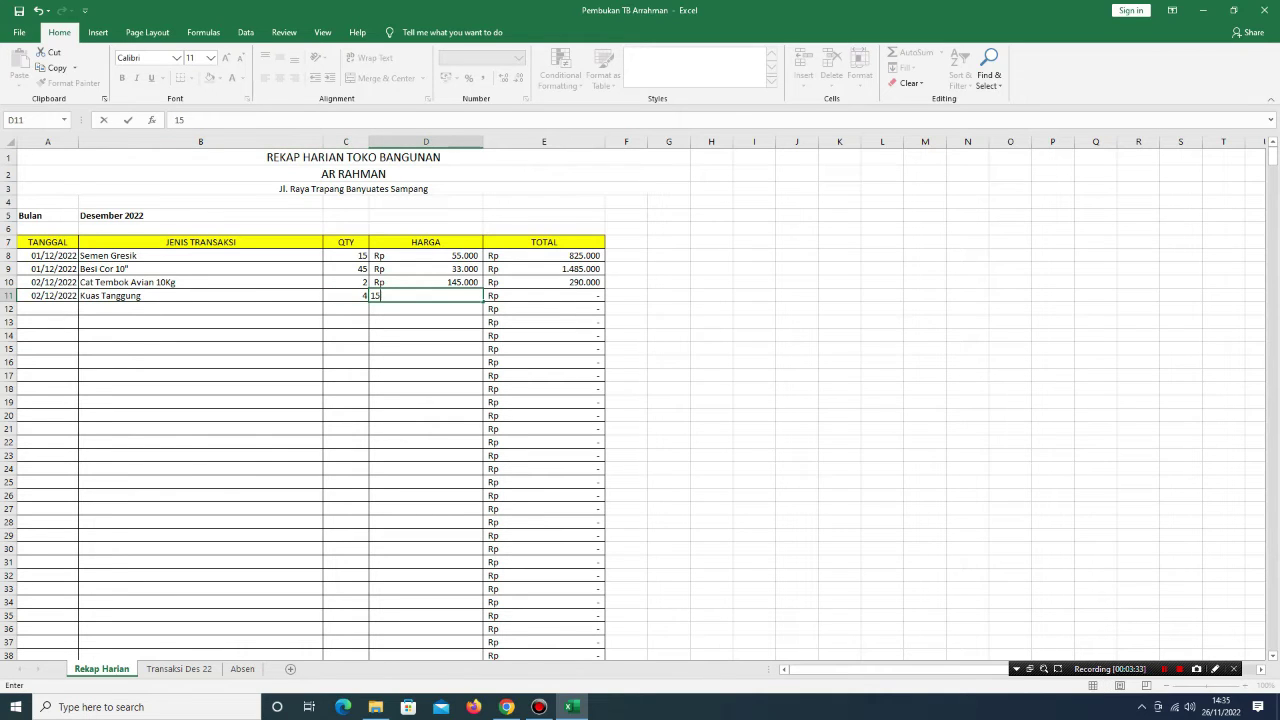
{"action": "type", "text": "000"}
{"action": "key", "text": "Return"}
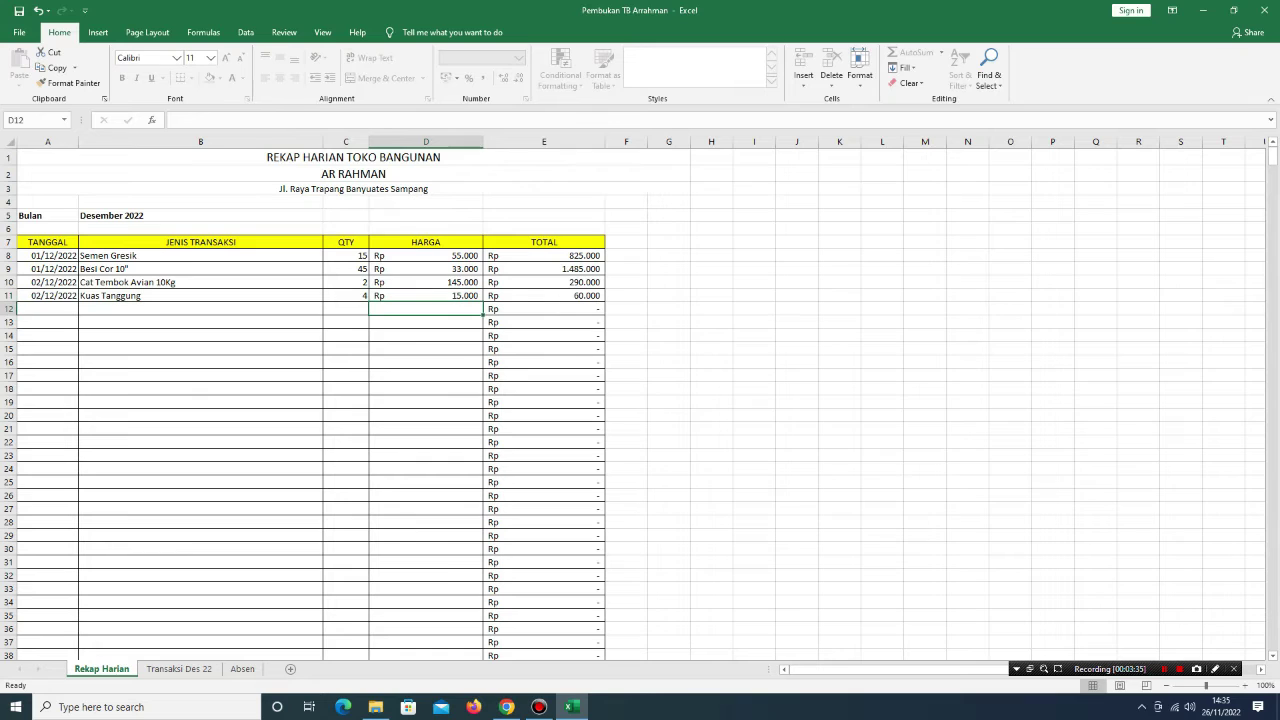
Record a transaction in row 12 dated 2-12-2022 for Lem Rajawali, quantity 3, price 15000
{"action": "type", "text": "2-"}
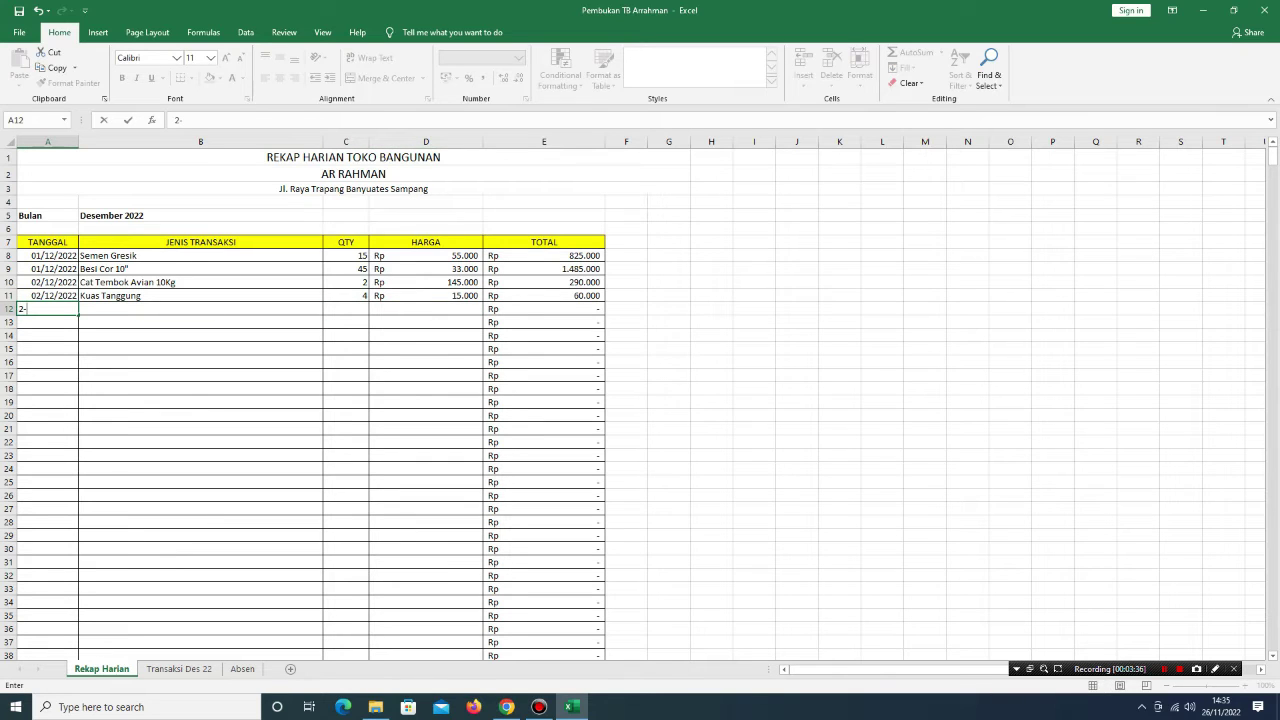
{"action": "type", "text": "12-2022"}
{"action": "key", "text": "Tab"}
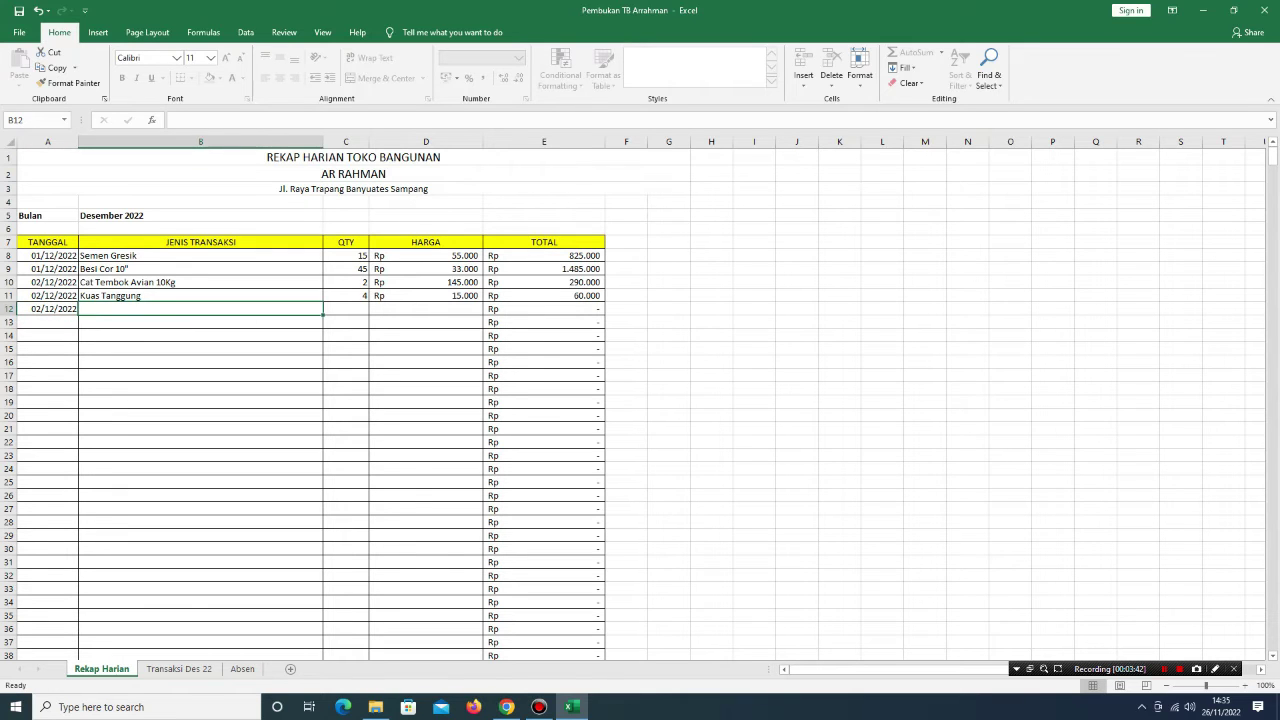
{"action": "type", "text": "Lem "}
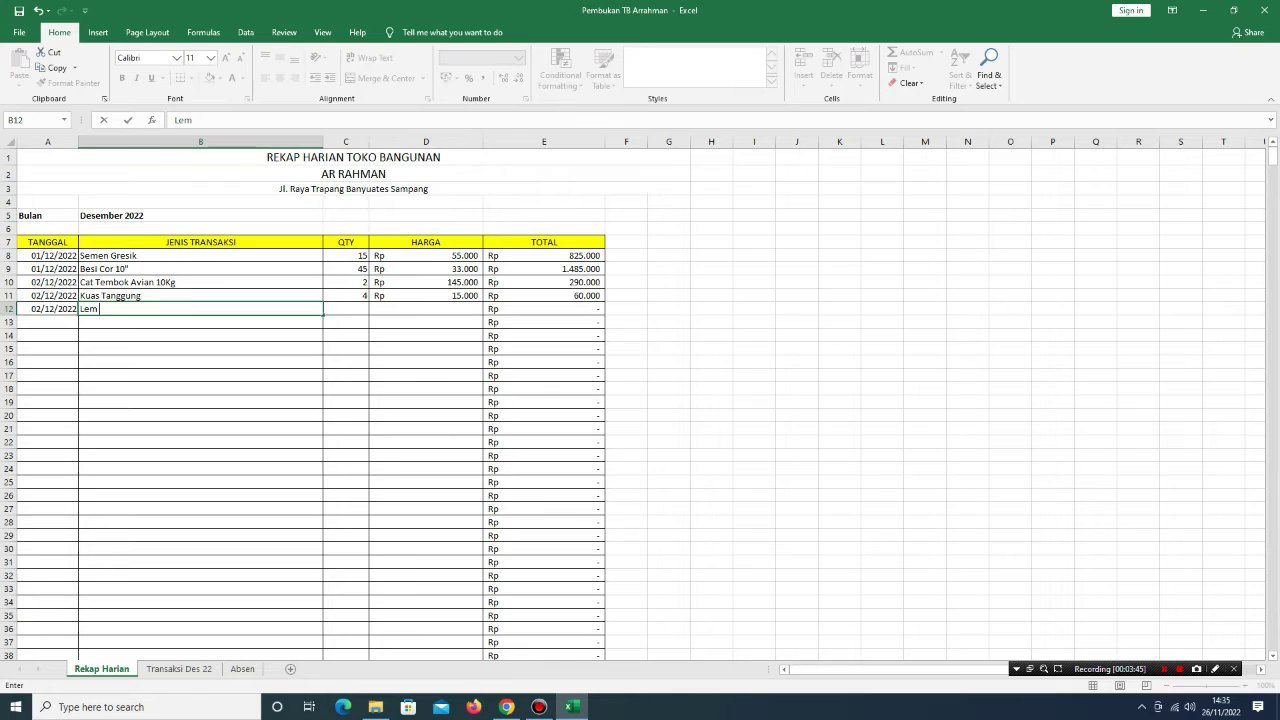
{"action": "type", "text": "Rajawali"}
{"action": "key", "text": "Tab"}
{"action": "type", "text": "3"}
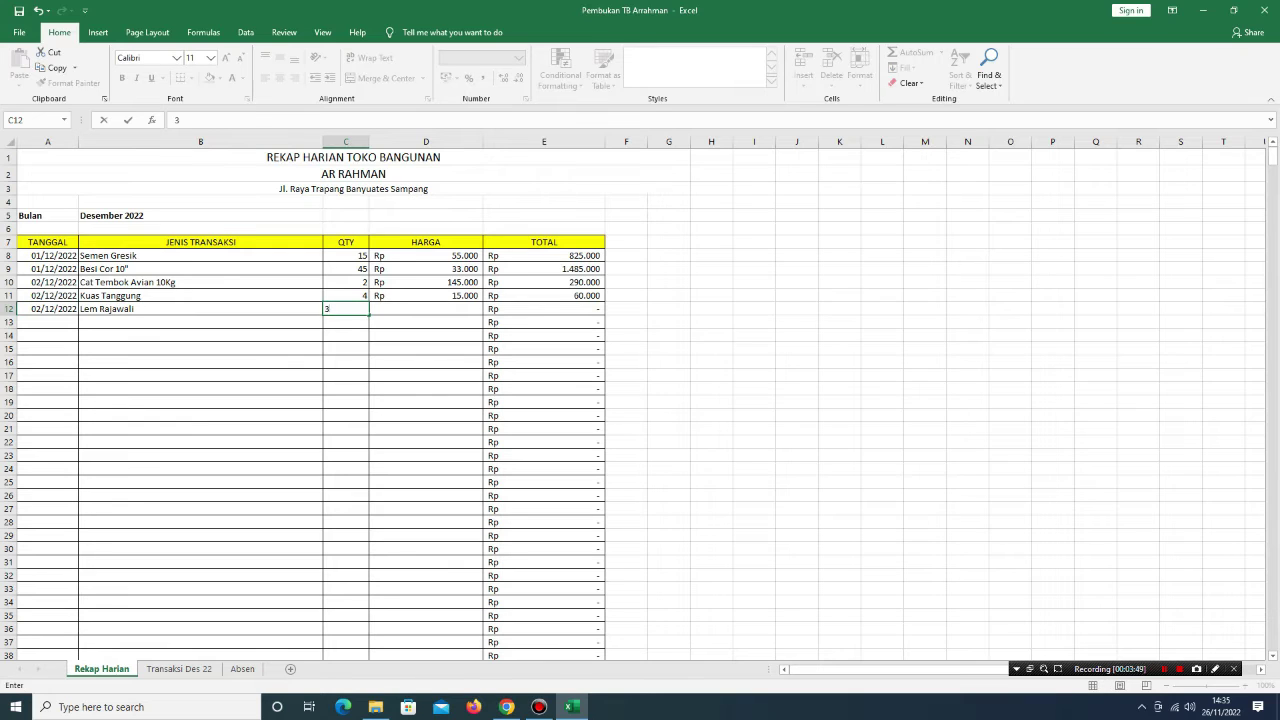
{"action": "key", "text": "Tab"}
{"action": "type", "text": "15000"}
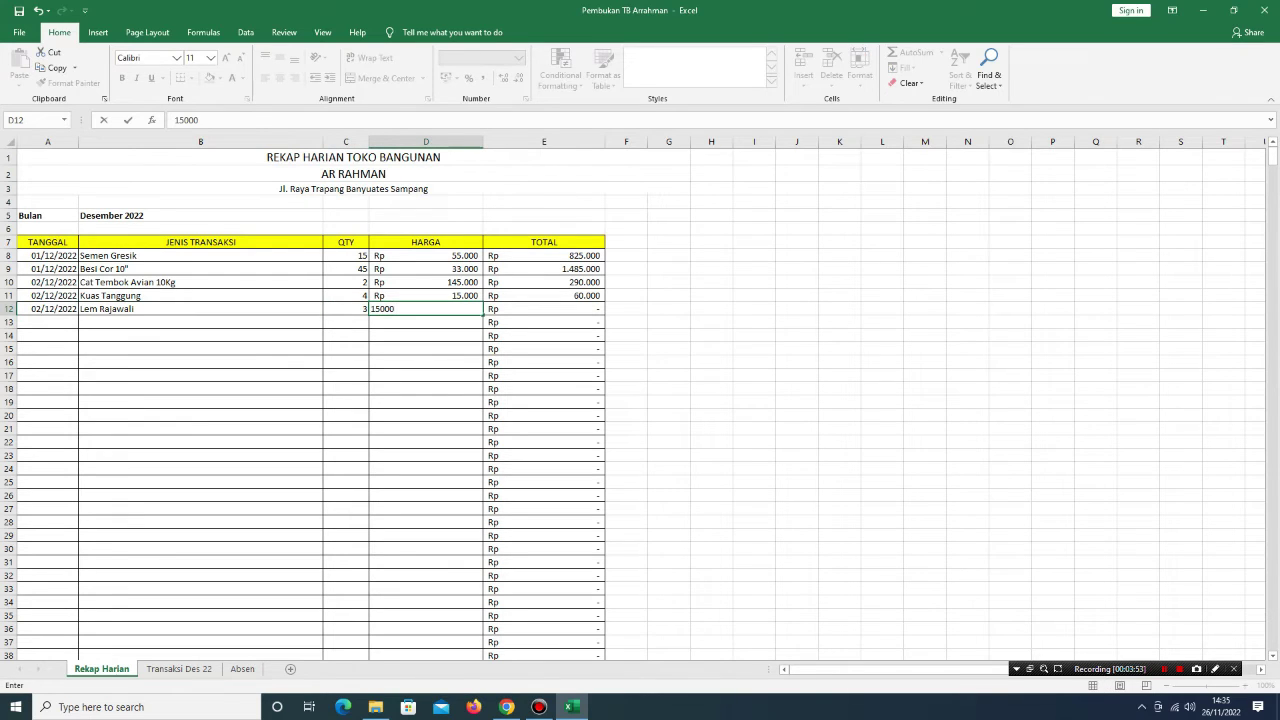
{"action": "key", "text": "Return"}
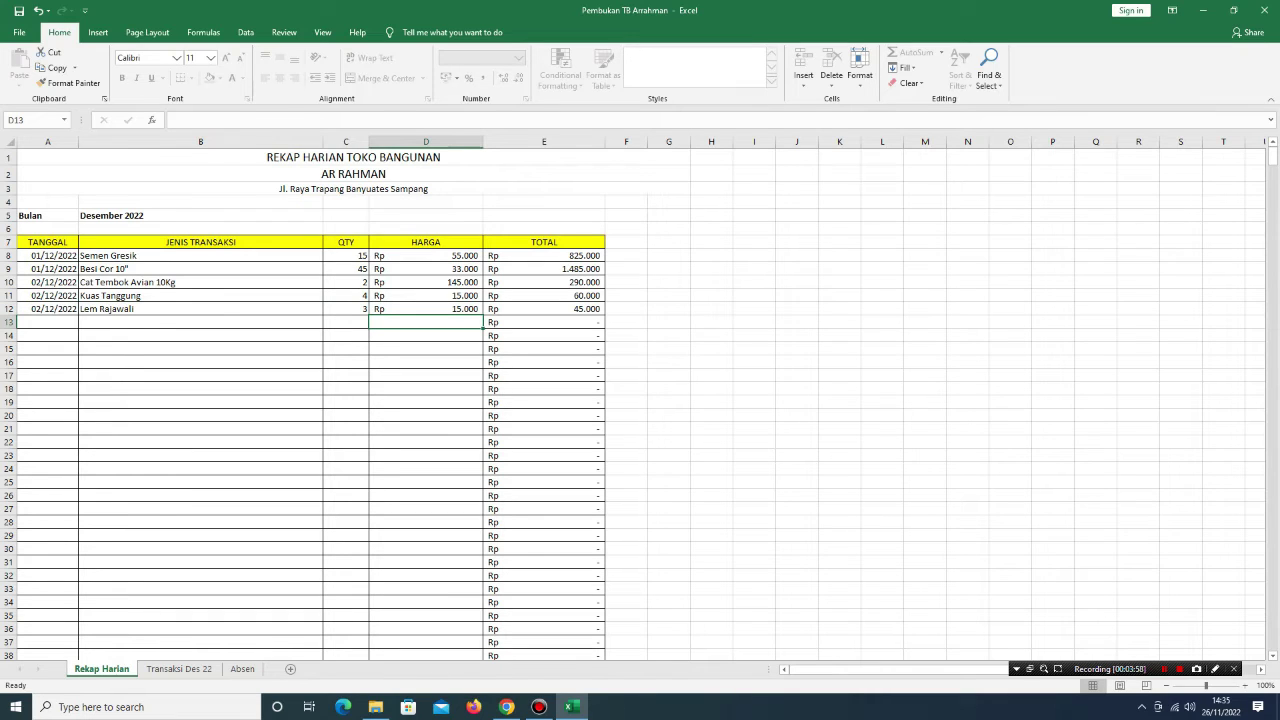
Sum the totals in E10:E12, record them on Transaksi Des 22 for day 2 as Penjualan income of 395000, and check that day's balance
{"action": "left_click_drag", "start_coordinate": [544, 282], "coordinate": [544, 308]}
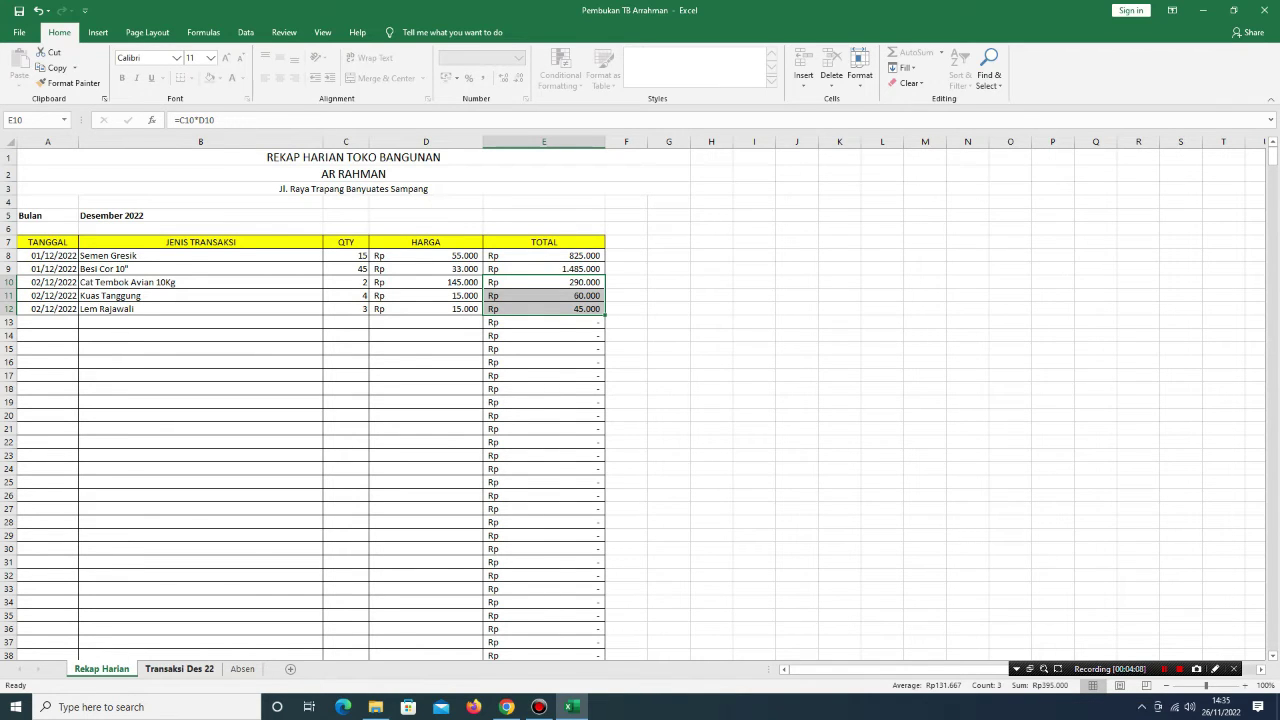
{"action": "left_click", "coordinate": [179, 668]}
{"action": "double_click", "coordinate": [147, 295]}
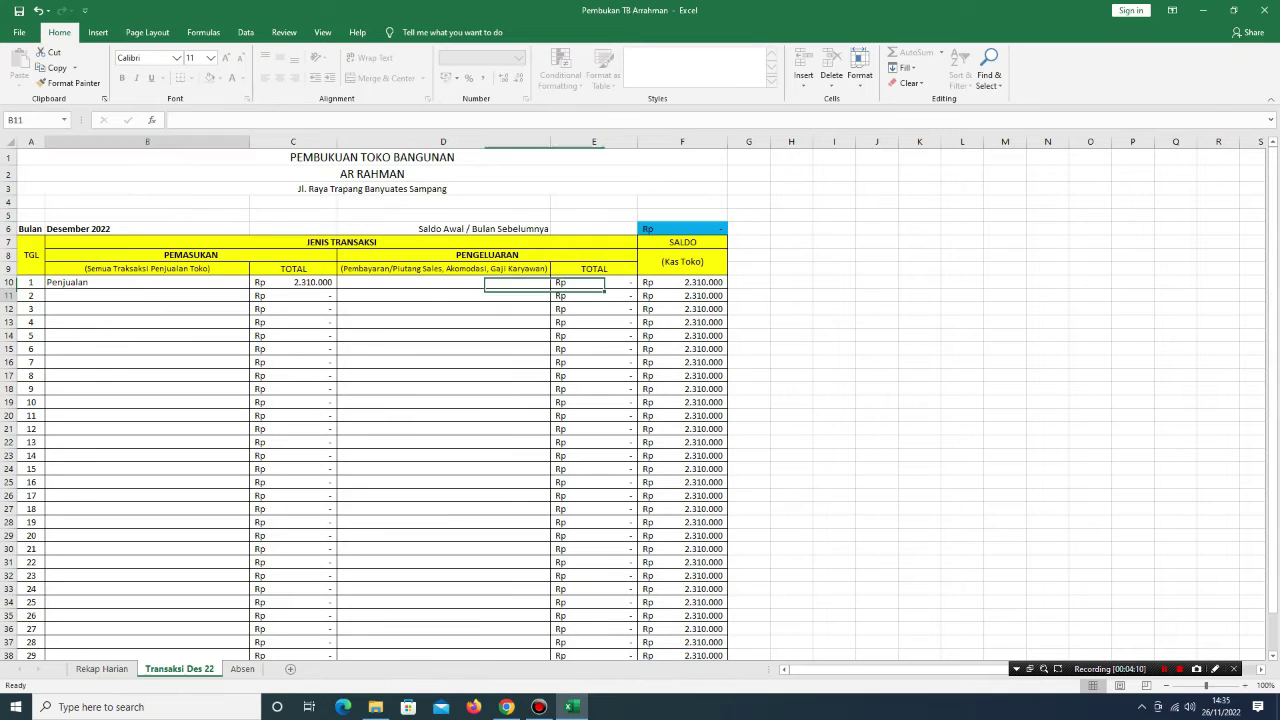
{"action": "type", "text": "Penjualan"}
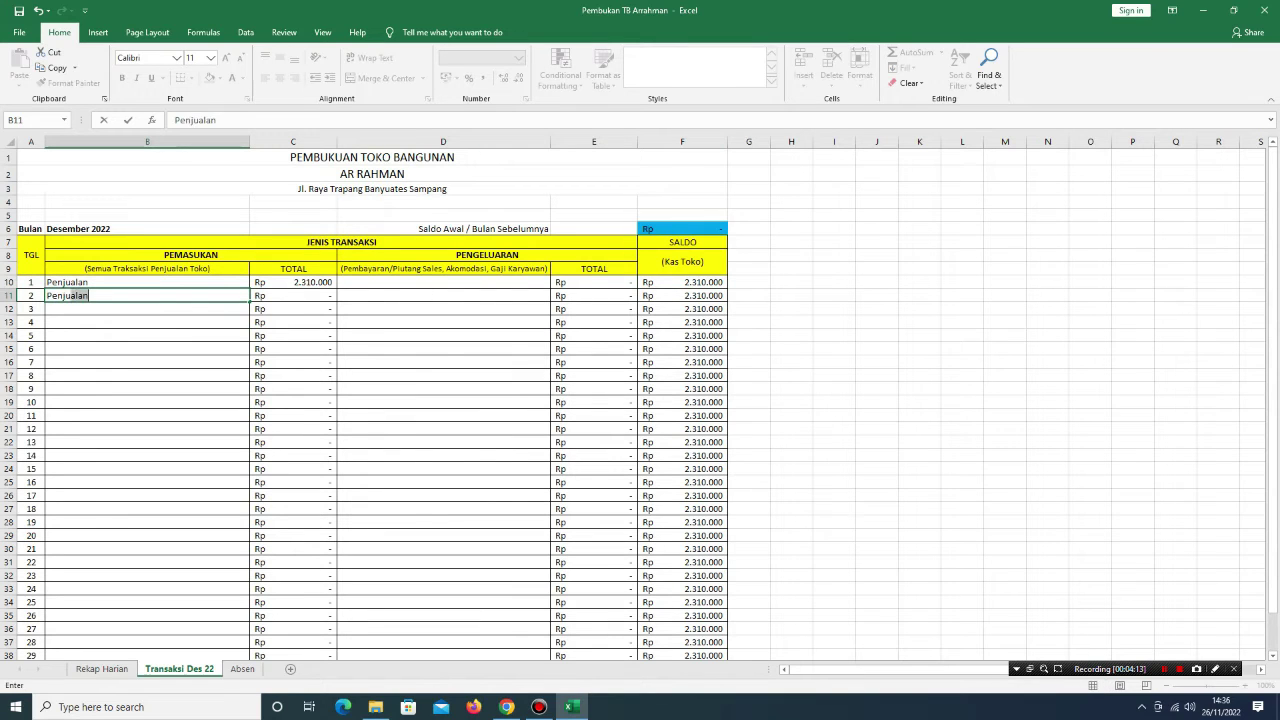
{"action": "key", "text": "Tab"}
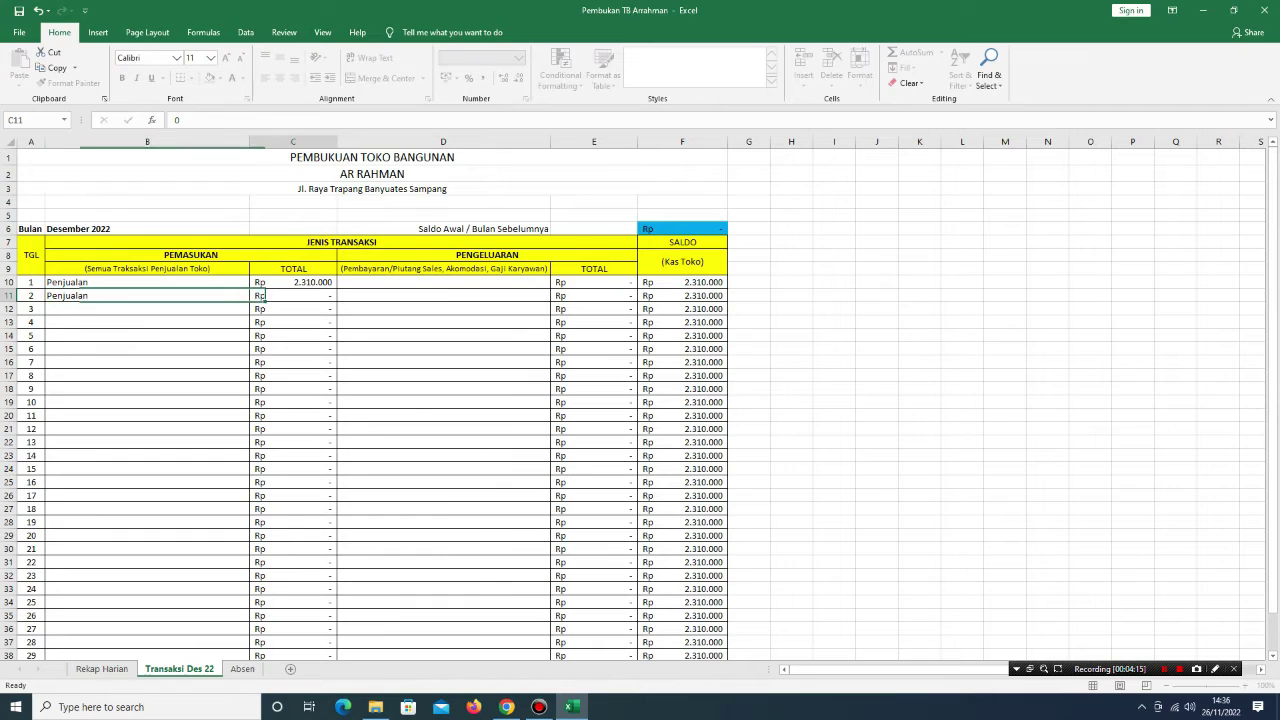
{"action": "type", "text": "395.000"}
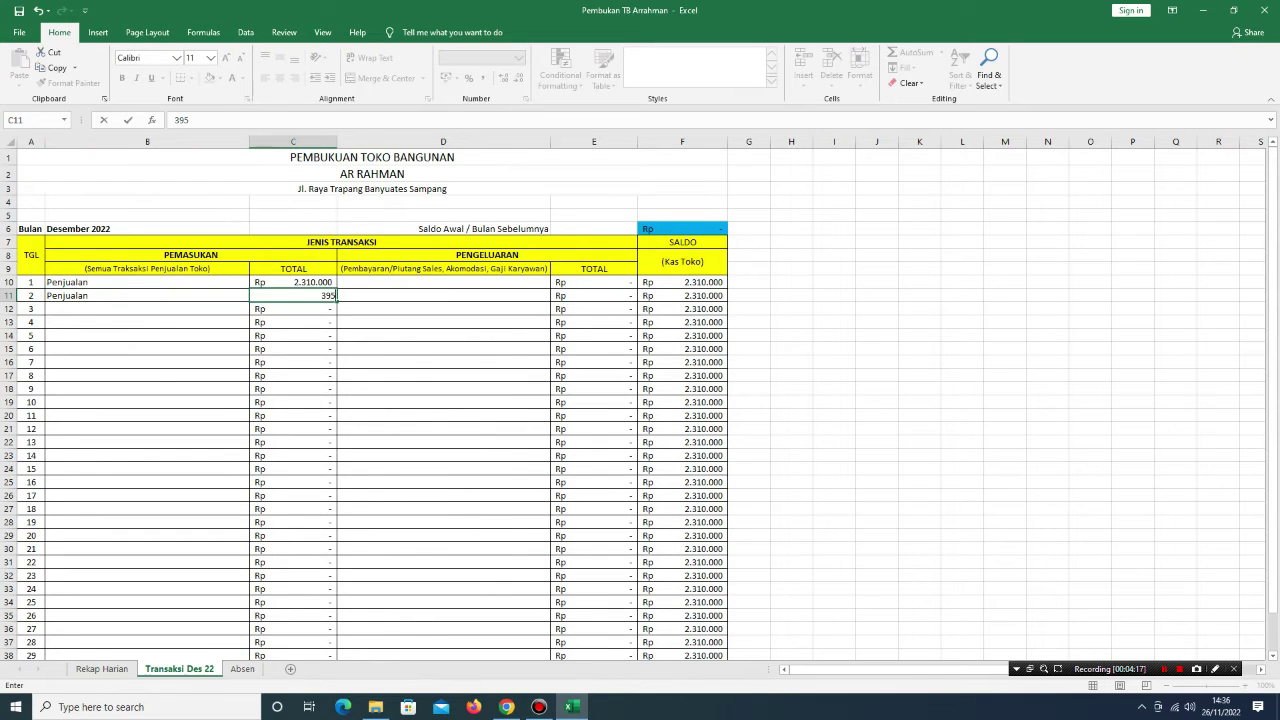
{"action": "key", "text": "Return"}
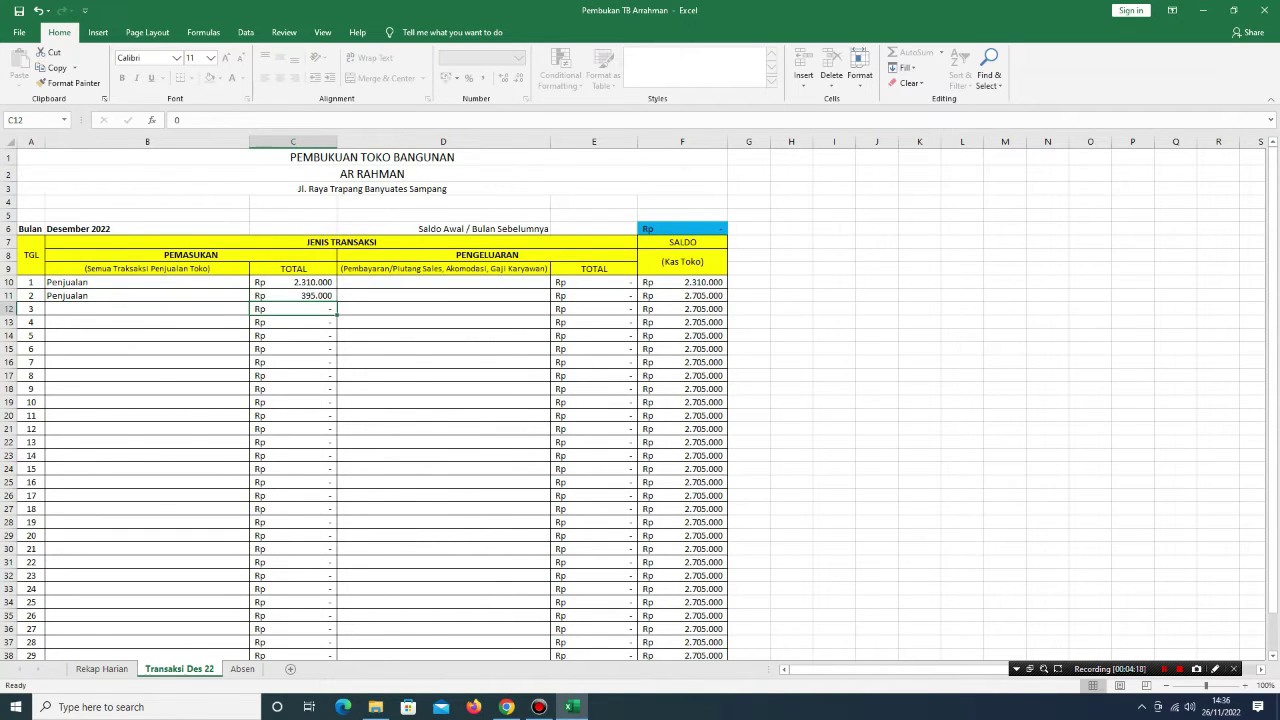
{"action": "left_click", "coordinate": [682, 295]}
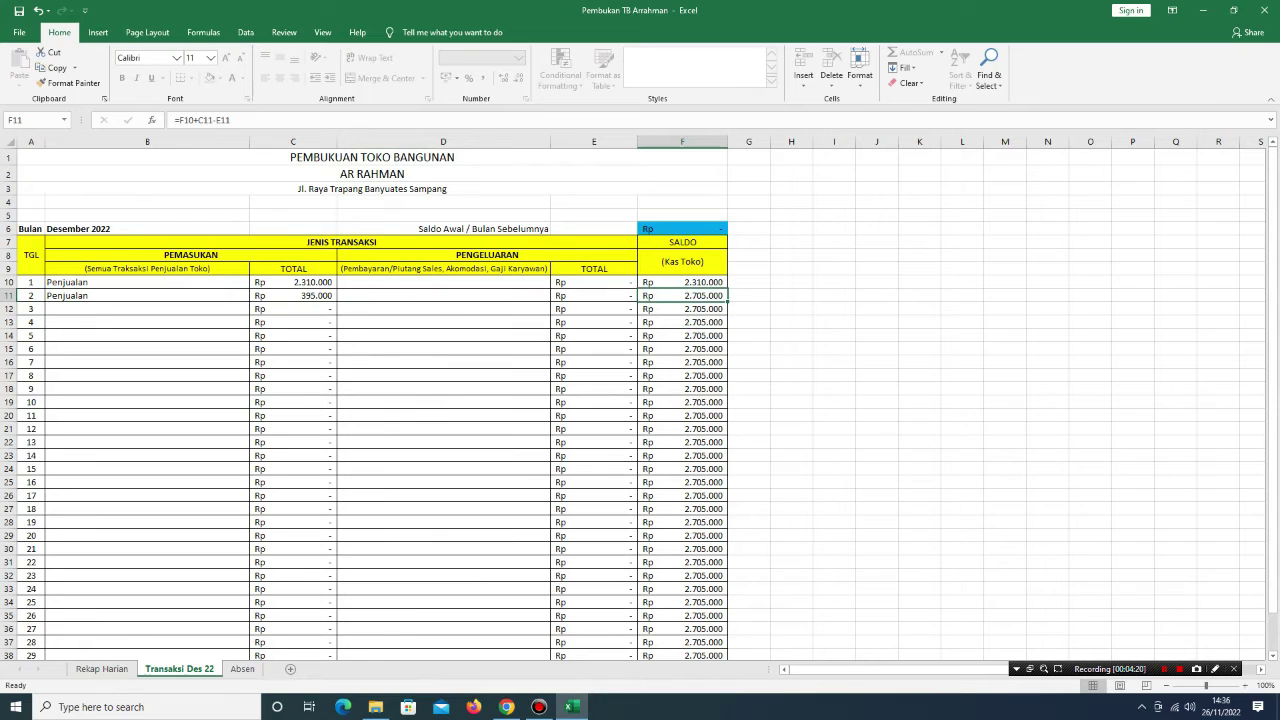
Record a day 2 expense of 275000 described as Tap Ali Pick Up in row 11 and check the day's SALDO
{"action": "left_click", "coordinate": [443, 295]}
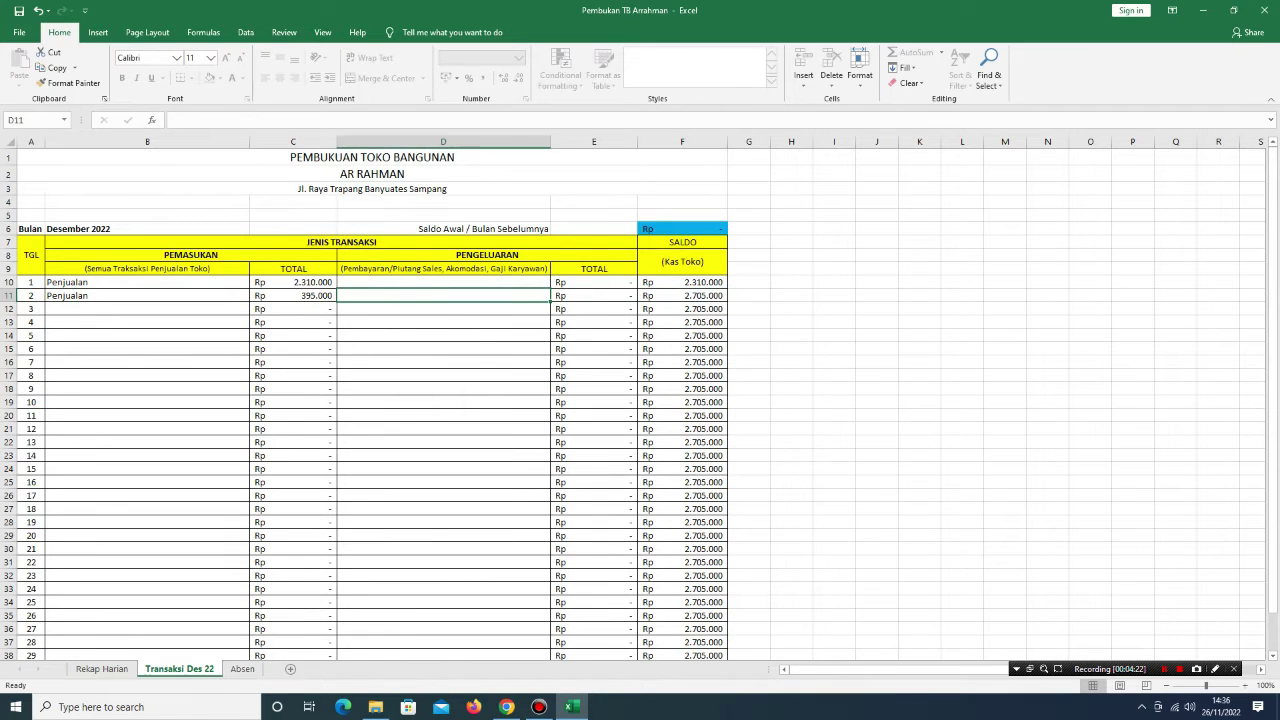
{"action": "type", "text": "Tap Ali"}
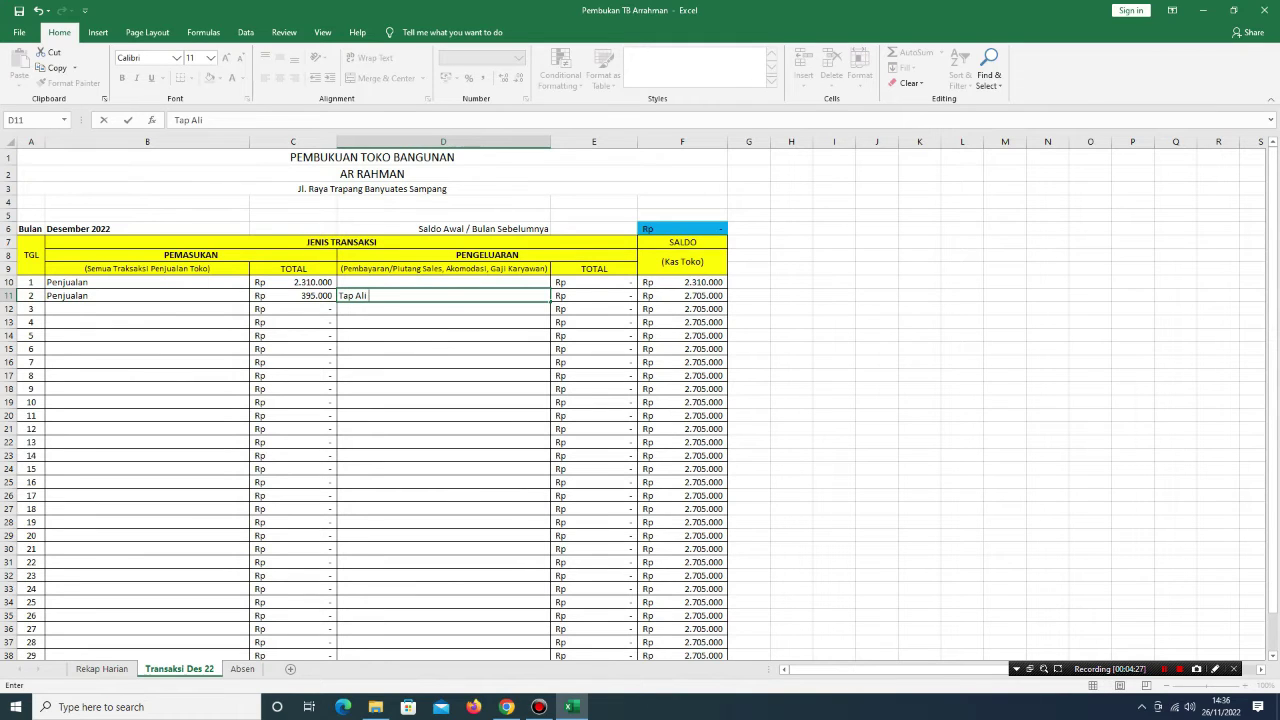
{"action": "type", "text": " Pick Up"}
{"action": "key", "text": "Tab"}
{"action": "type", "text": "275"}
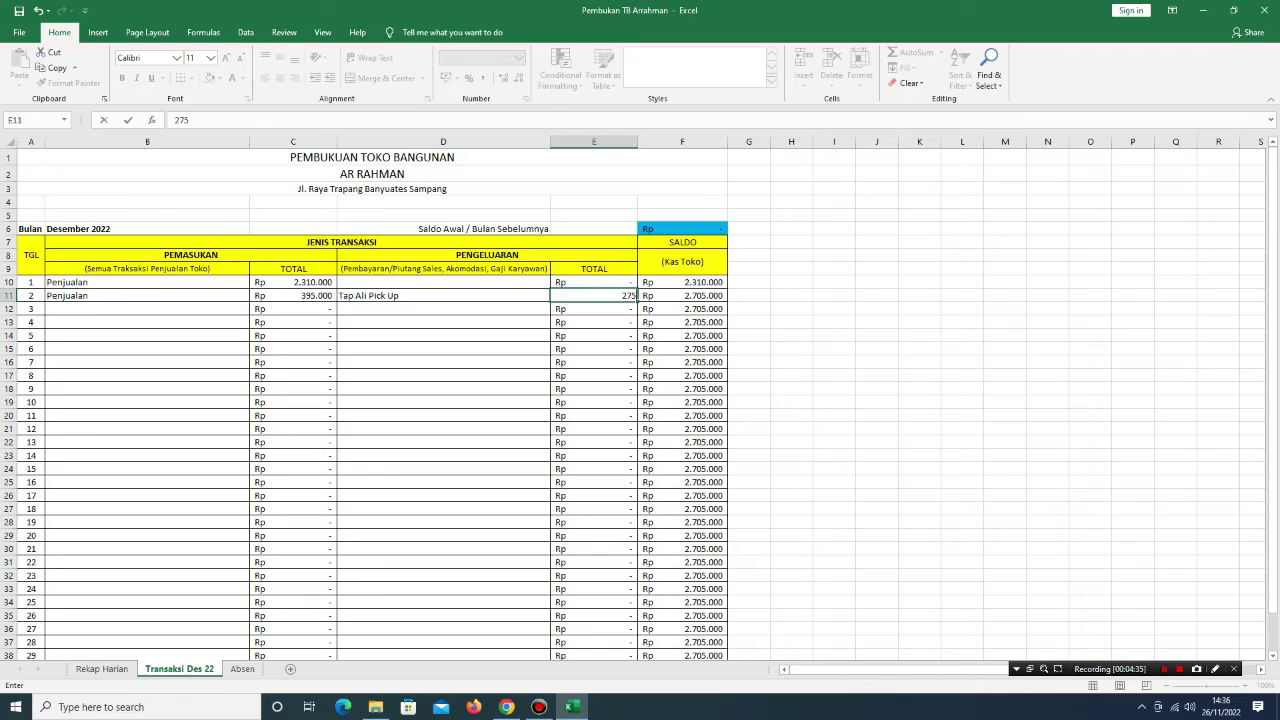
{"action": "type", "text": "000"}
{"action": "key", "text": "Return"}
{"action": "left_click", "coordinate": [682, 295]}
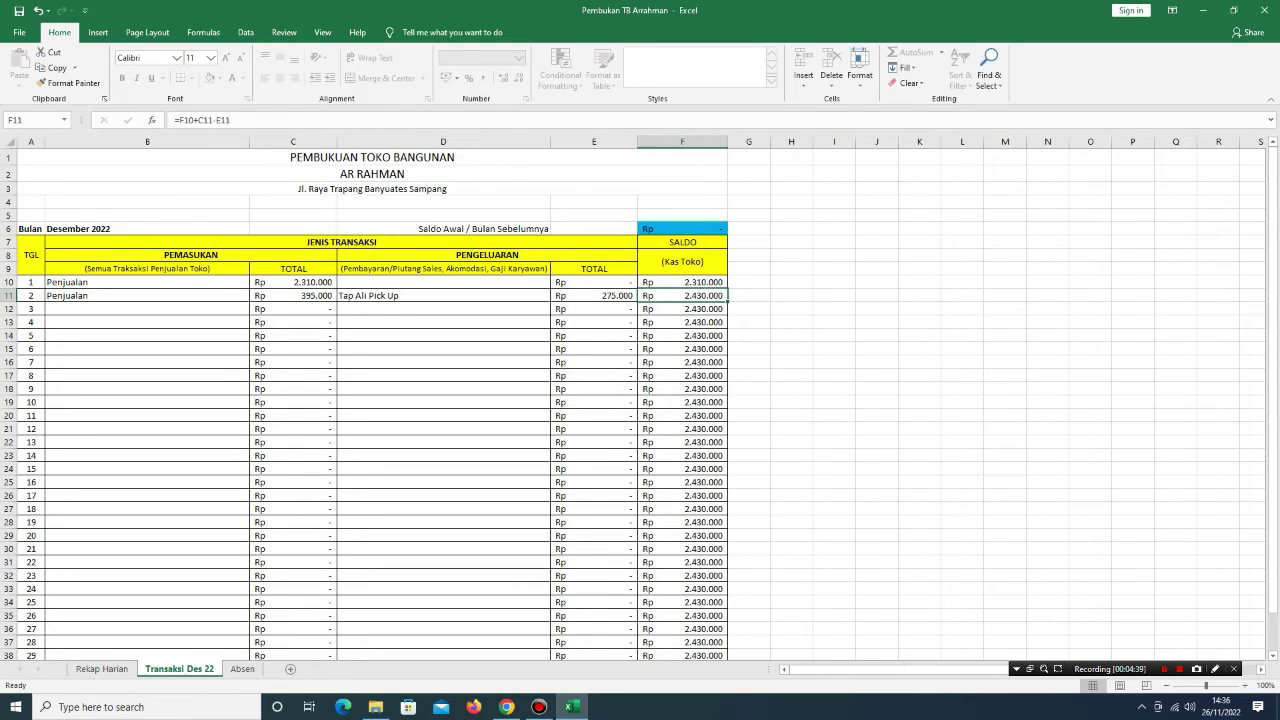
Correct the day 2 expense description in cell D11 to Tap Oli Pick Up
{"action": "left_click", "coordinate": [443, 295]}
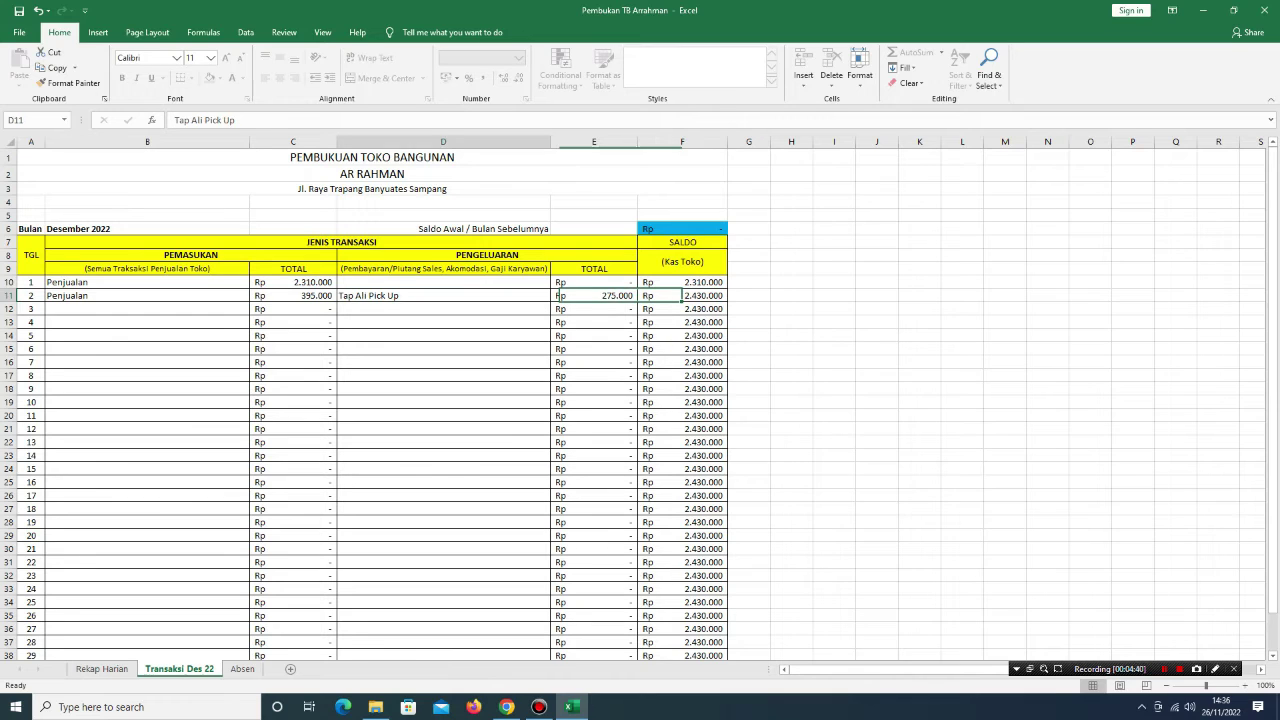
{"action": "left_click", "coordinate": [193, 120]}
{"action": "key", "text": "BackSpace"}
{"action": "type", "text": "O"}
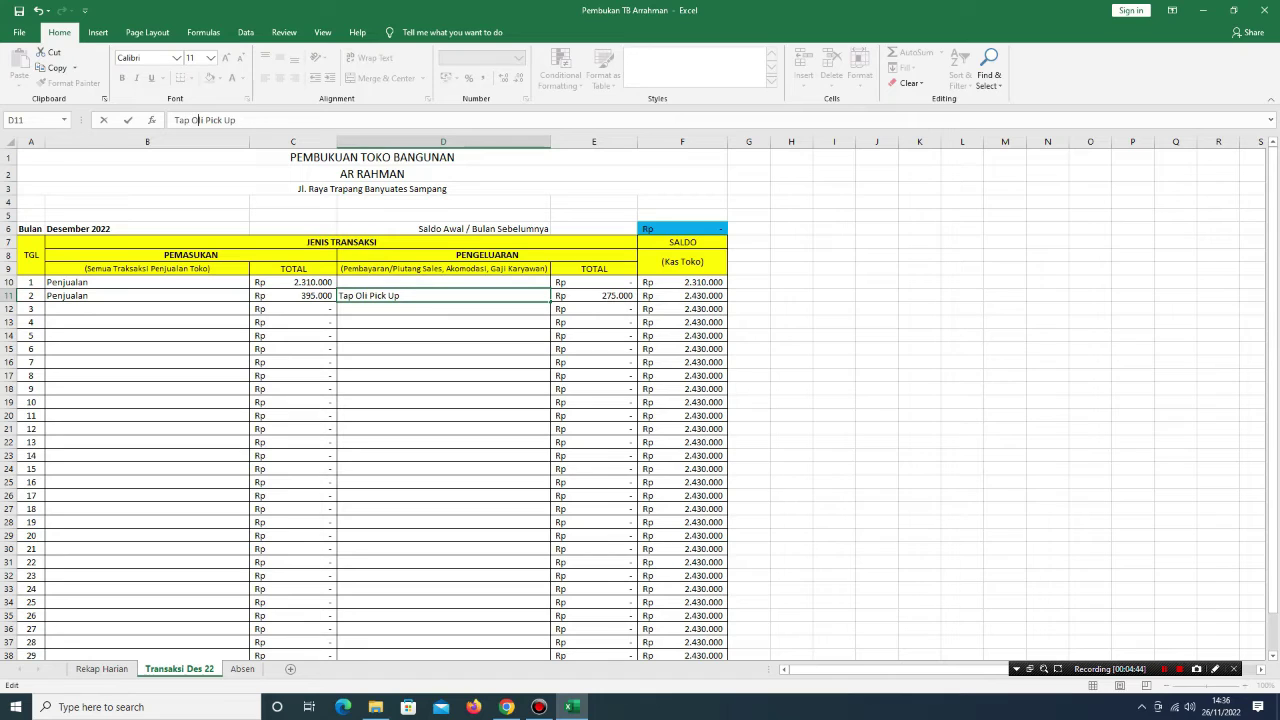
{"action": "key", "text": "Return"}
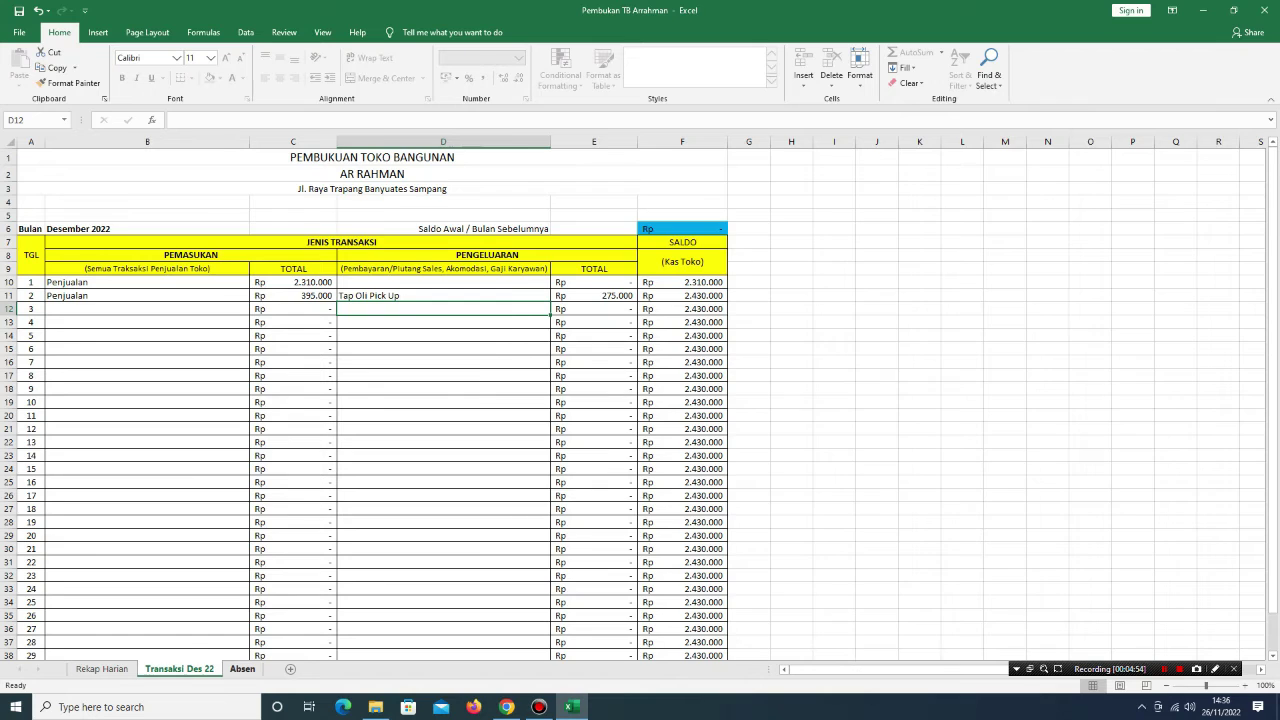
On the Absen sheet, enter day 1 attendance for the six listed employees as 1, 1, 1, 1, 0 and 1
{"action": "left_click", "coordinate": [242, 668]}
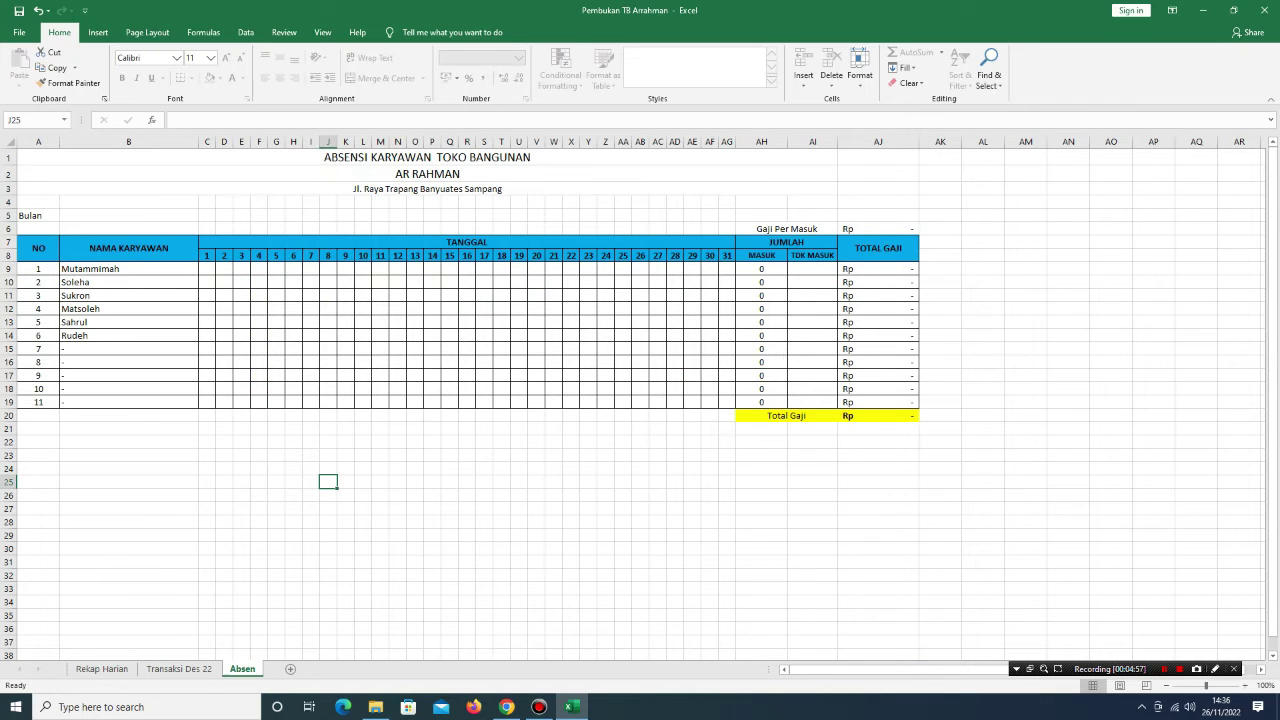
{"action": "double_click", "coordinate": [207, 268]}
{"action": "type", "text": "1"}
{"action": "key", "text": "Return"}
{"action": "type", "text": "1"}
{"action": "key", "text": "Return"}
{"action": "type", "text": "1"}
{"action": "key", "text": "Return"}
{"action": "type", "text": "1"}
{"action": "key", "text": "Return"}
{"action": "type", "text": "0"}
{"action": "key", "text": "Return"}
{"action": "type", "text": "1"}
{"action": "left_click", "coordinate": [259, 335]}
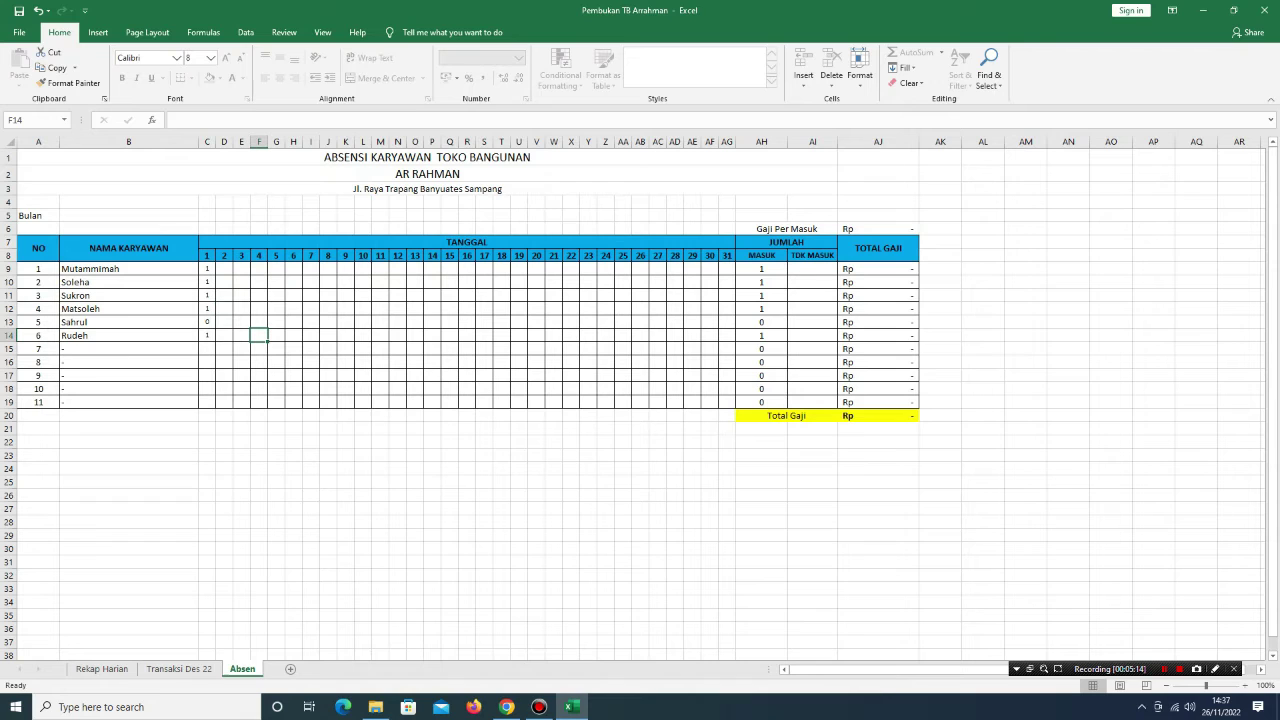
Enter day 2 attendance for the six listed employees as 1, 0, 0, 1, 1 and 1
{"action": "left_click", "coordinate": [224, 268]}
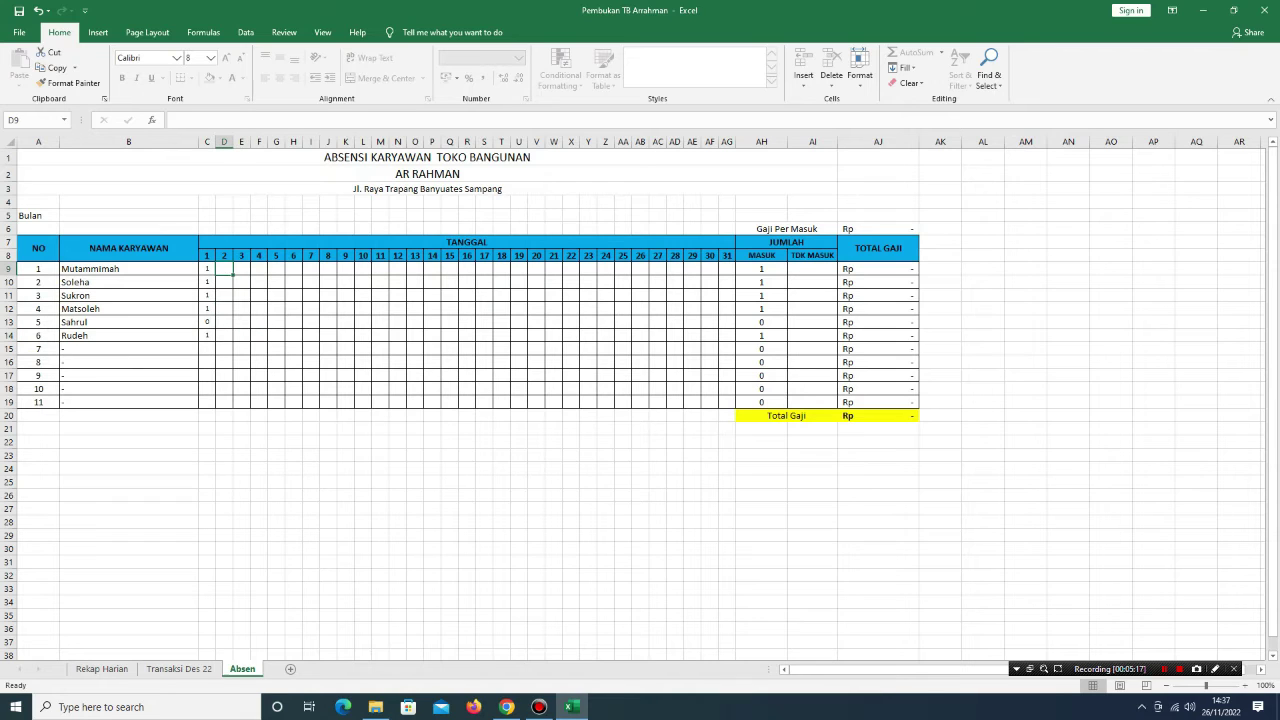
{"action": "type", "text": "1"}
{"action": "key", "text": "Return"}
{"action": "type", "text": "0"}
{"action": "key", "text": "Return"}
{"action": "type", "text": "0"}
{"action": "key", "text": "Return"}
{"action": "type", "text": "1"}
{"action": "key", "text": "Return"}
{"action": "type", "text": "1"}
{"action": "key", "text": "Return"}
{"action": "type", "text": "1"}
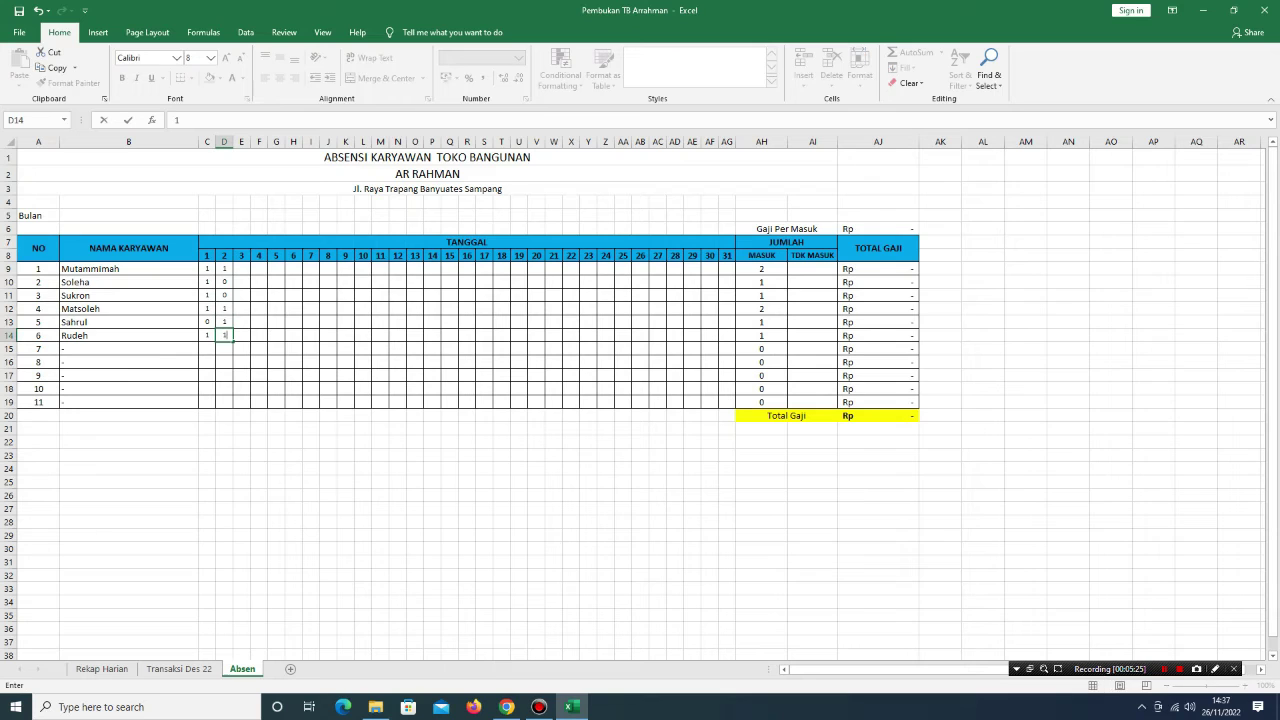
Enter day 3 attendance as 1 for all six listed employees
{"action": "left_click", "coordinate": [241, 268]}
{"action": "type", "text": "1"}
{"action": "key", "text": "Return"}
{"action": "type", "text": "1"}
{"action": "key", "text": "Return"}
{"action": "type", "text": "1"}
{"action": "key", "text": "Return"}
{"action": "type", "text": "1"}
{"action": "key", "text": "Return"}
{"action": "type", "text": "1"}
{"action": "key", "text": "Return"}
{"action": "type", "text": "1"}
{"action": "key", "text": "Return"}
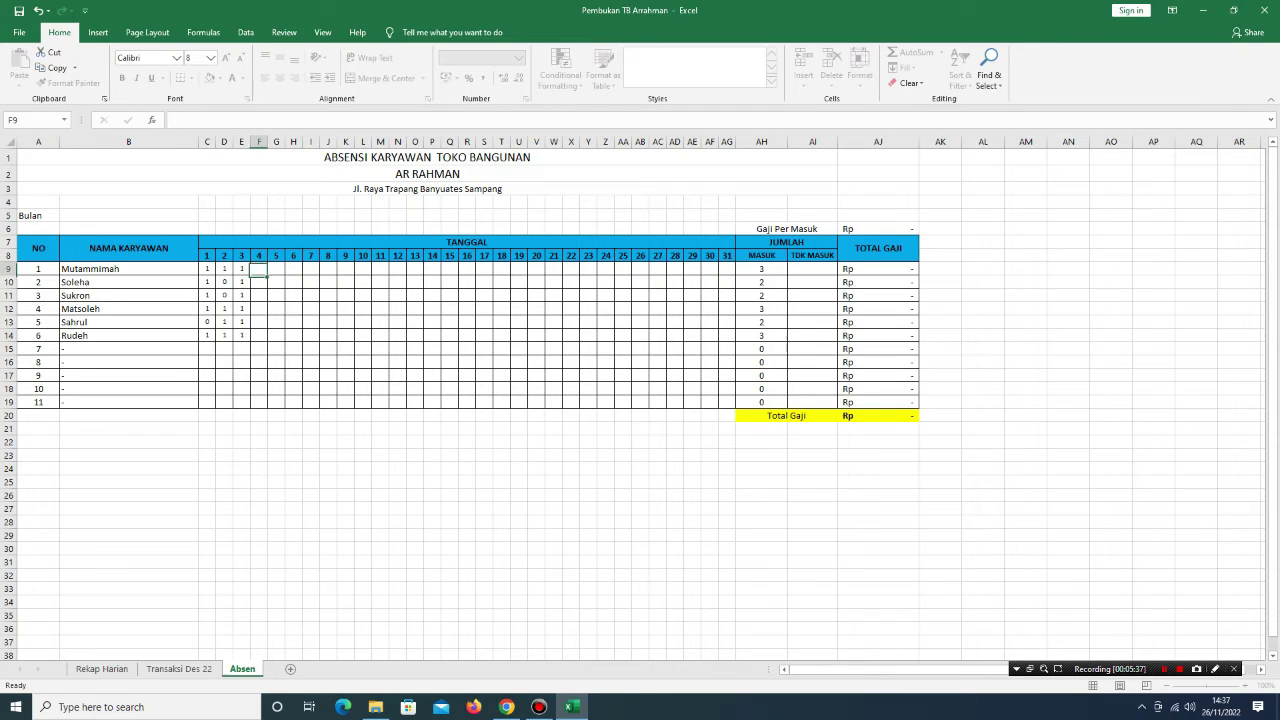
Enter half-day attendance of 0,5 on day 4 for the first two employees
{"action": "type", "text": "0,5"}
{"action": "key", "text": "Return"}
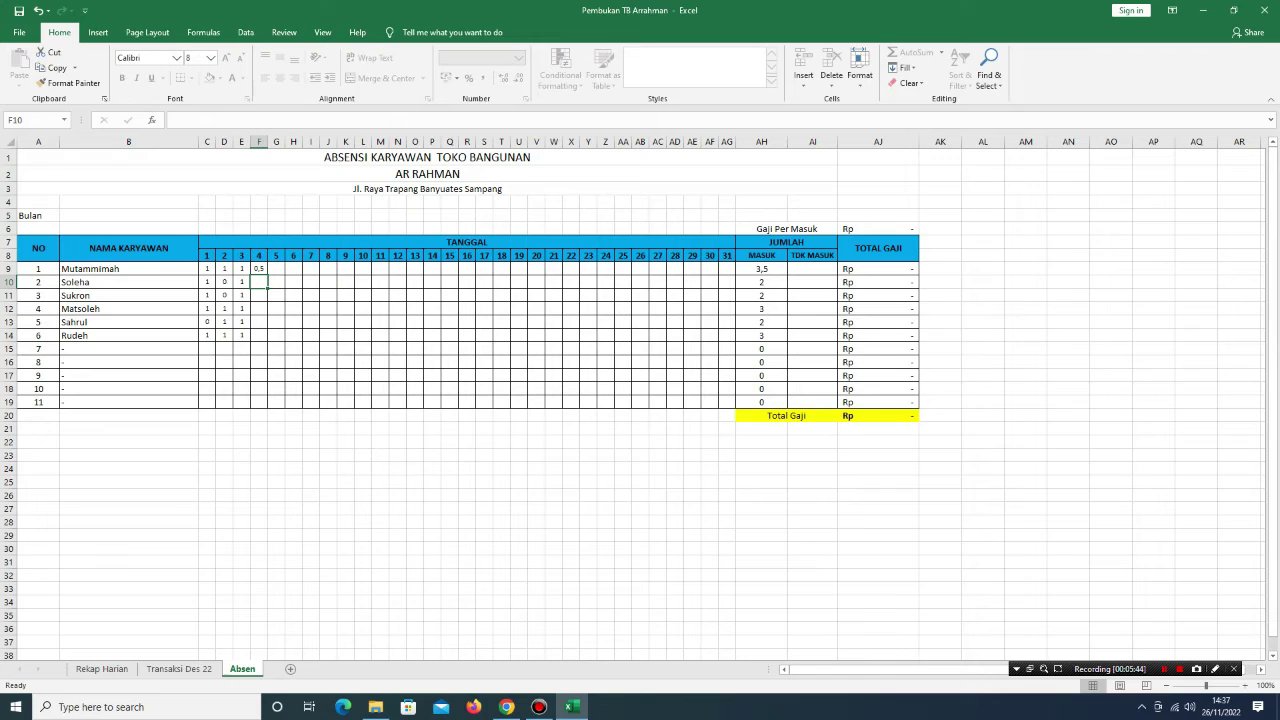
{"action": "type", "text": "0,5"}
{"action": "key", "text": "Return"}
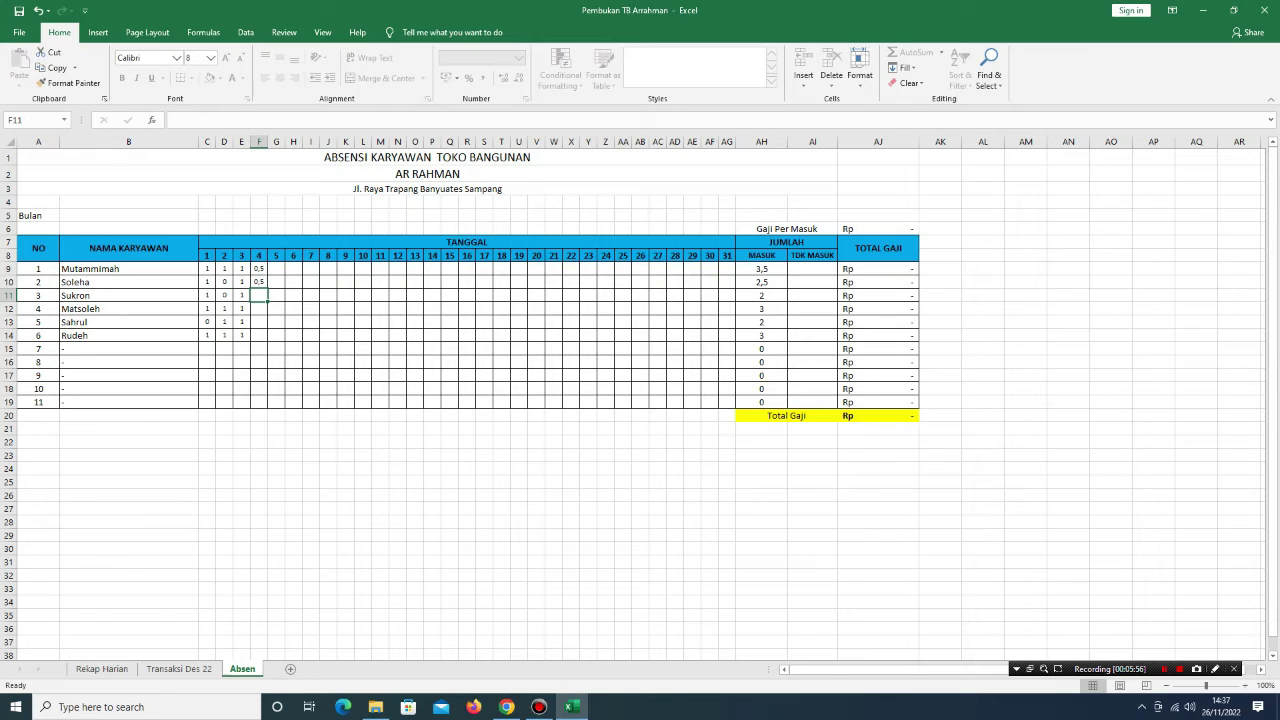
Set Gaji Per Masuk in AJ6 to 50000 and check the six employees' TOTAL GAJI in AJ9:AJ14
{"action": "left_click", "coordinate": [878, 228]}
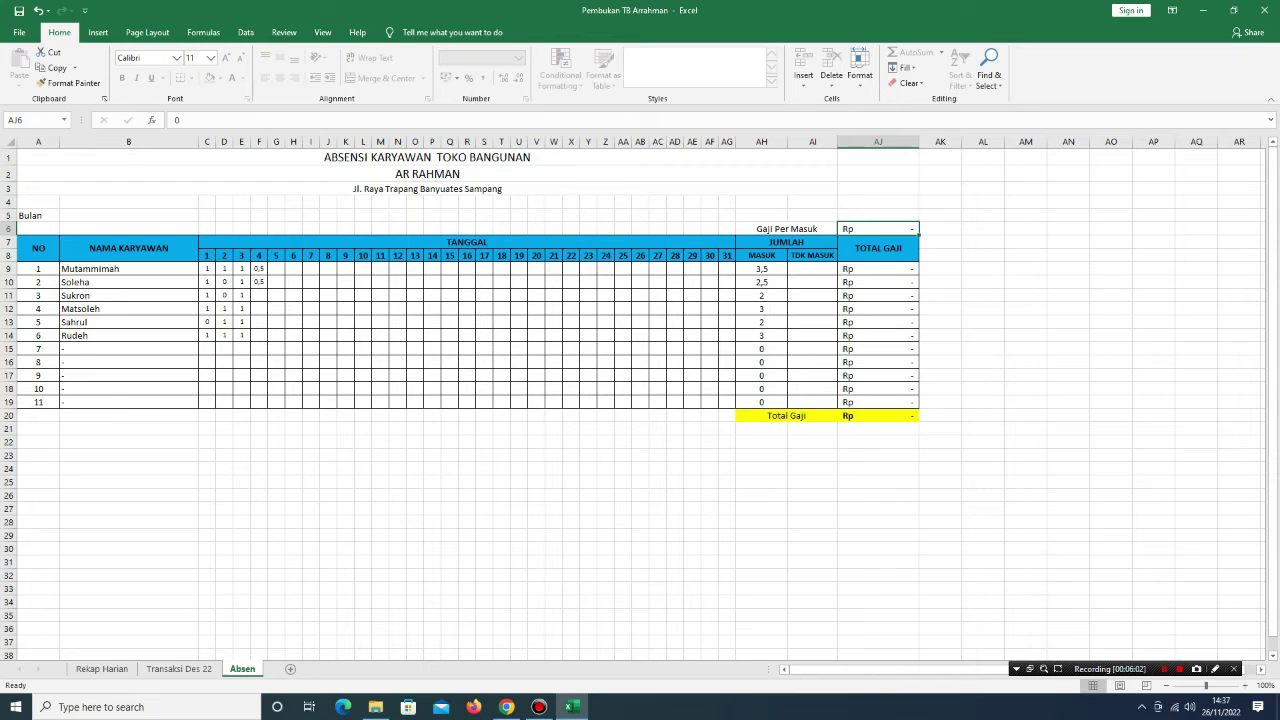
{"action": "type", "text": "50000"}
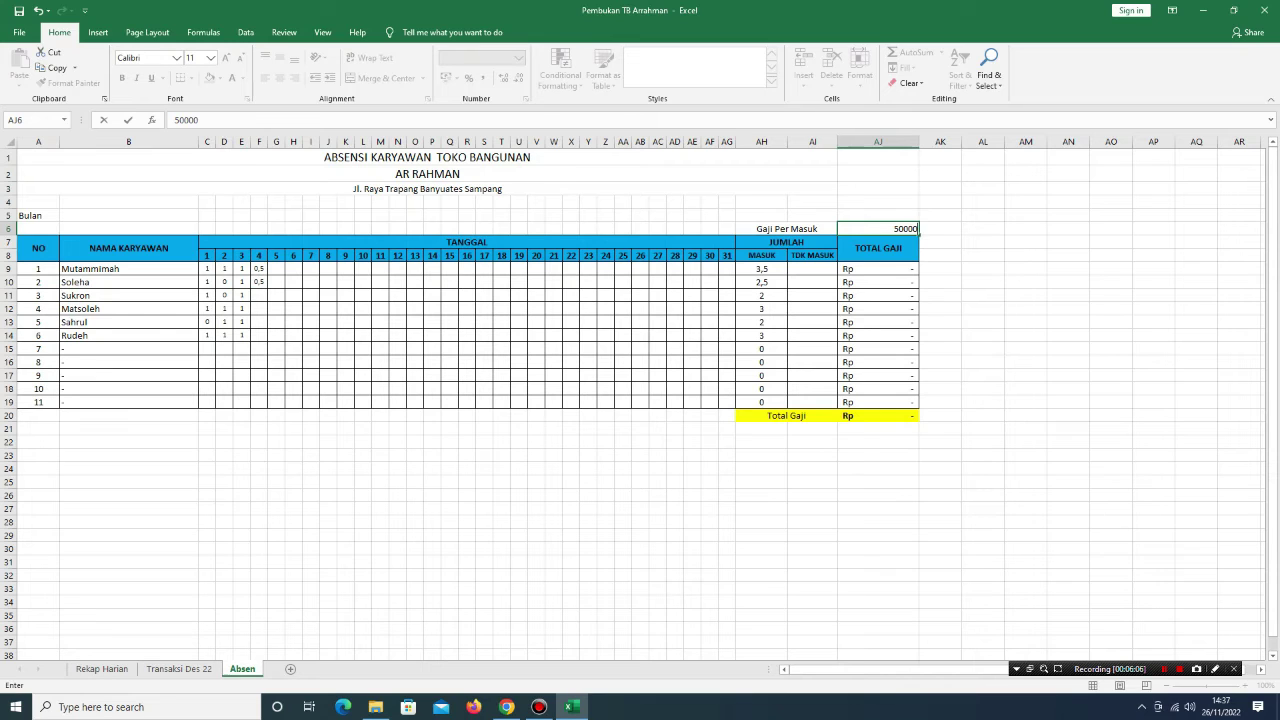
{"action": "key", "text": "Return"}
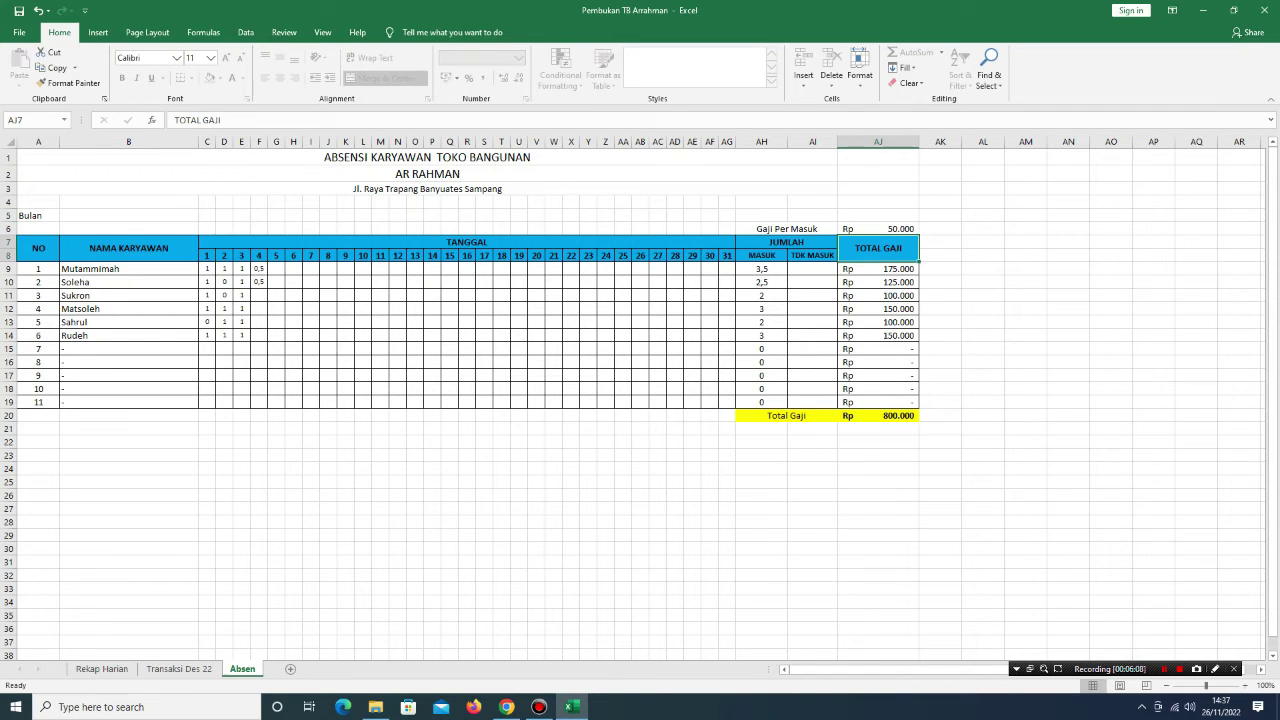
{"action": "key", "text": "Down"}
{"action": "key", "text": "shift+Down"}
{"action": "key", "text": "shift+Down"}
{"action": "key", "text": "shift+Down"}
{"action": "key", "text": "shift+Down"}
{"action": "key", "text": "shift+Down"}
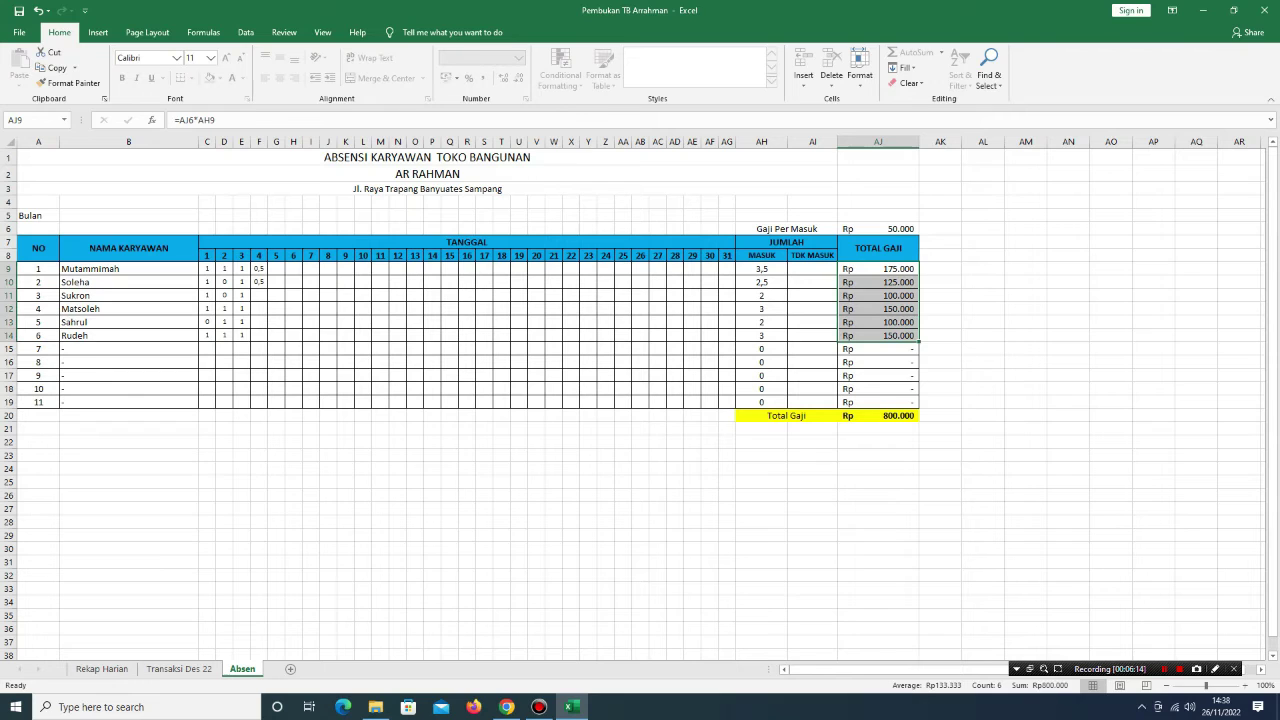
Complete day 4 attendance with 1 for the remaining four employees in F11:F14
{"action": "left_click", "coordinate": [258, 295]}
{"action": "type", "text": "1"}
{"action": "key", "text": "Return"}
{"action": "type", "text": "1"}
{"action": "key", "text": "Return"}
{"action": "type", "text": "1"}
{"action": "key", "text": "Return"}
{"action": "type", "text": "1"}
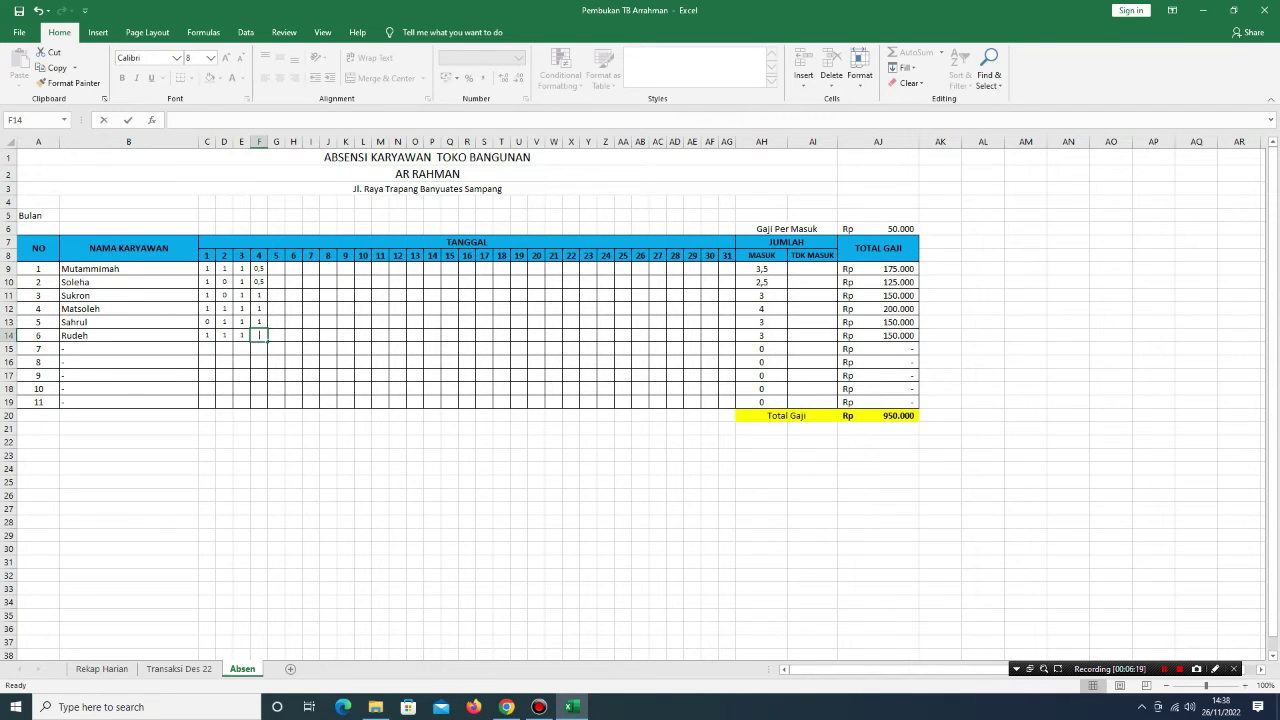
{"action": "key", "text": "Return"}
Enter day 5 attendance as 1 for all six employees and check their TOTAL GAJI values
{"action": "left_click", "coordinate": [276, 268]}
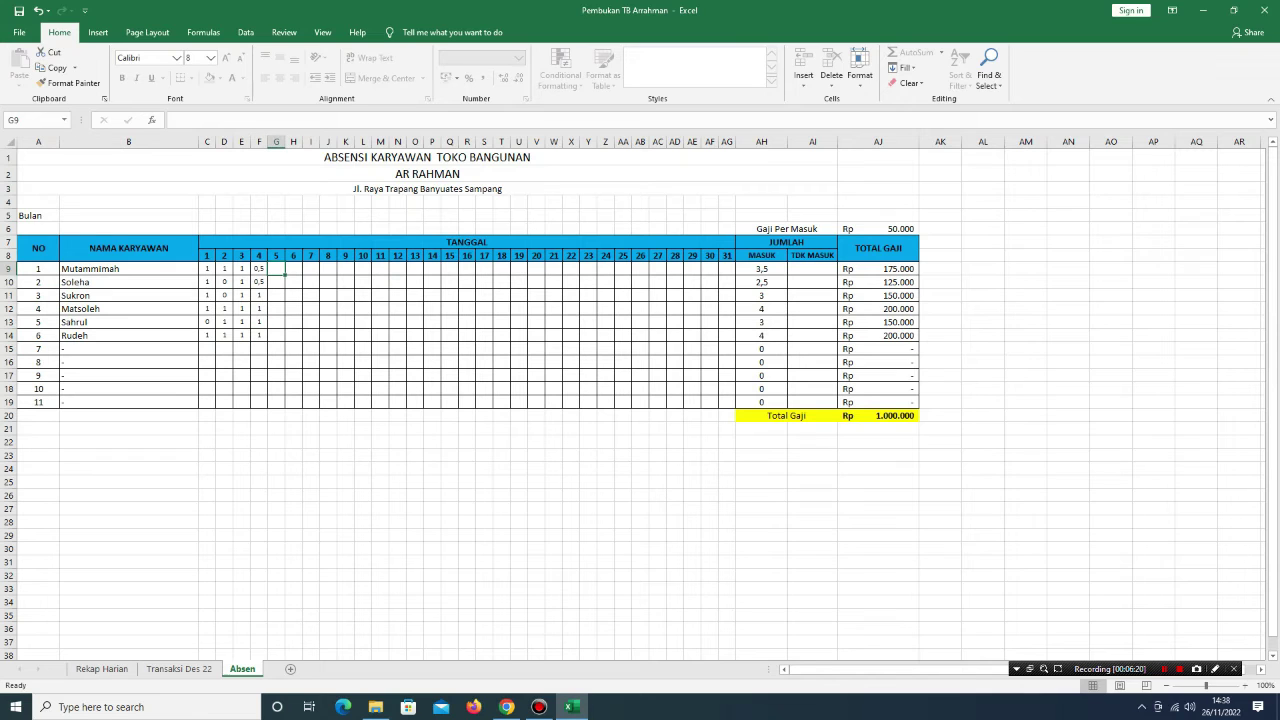
{"action": "type", "text": "1 1 1 1 1"}
{"action": "key", "text": "Return"}
{"action": "type", "text": "1"}
{"action": "key", "text": "Return"}
{"action": "left_click_drag", "start_coordinate": [877, 268], "coordinate": [877, 335]}
Set Gaji Per Masuk in AJ6 to 60000 and check the Total Gaji sum in AJ20
{"action": "left_click", "coordinate": [877, 228]}
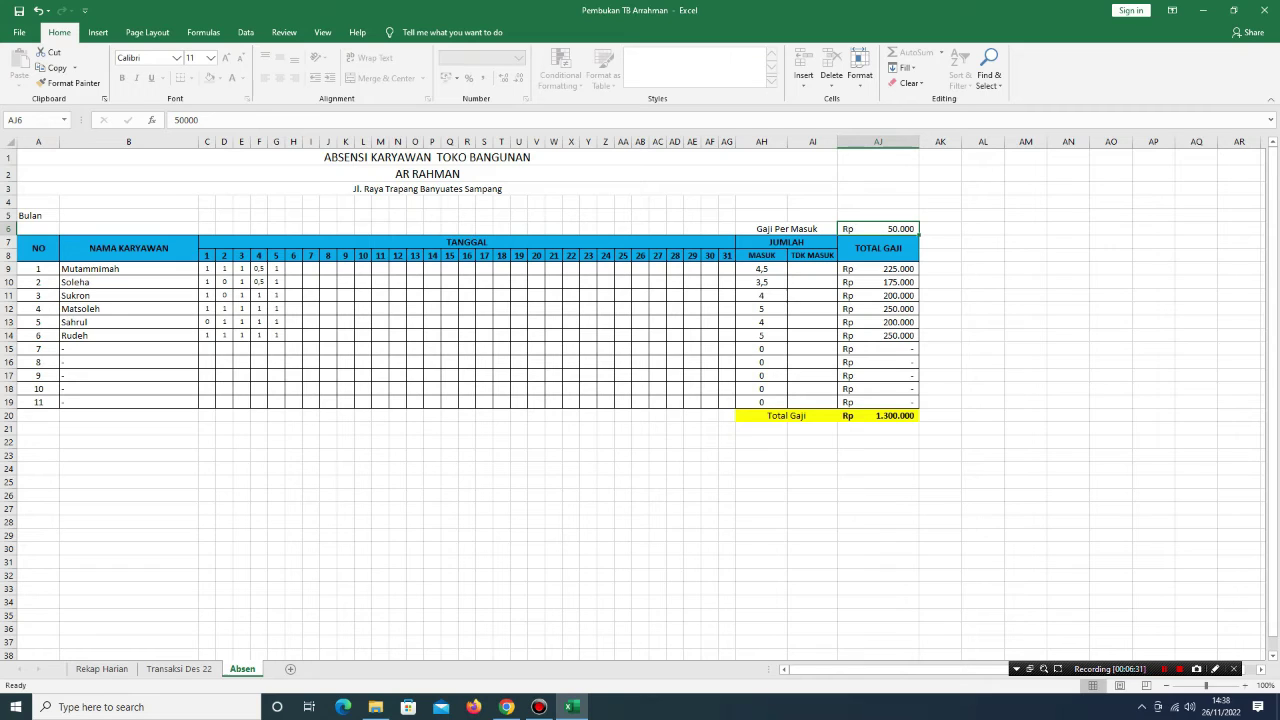
{"action": "type", "text": "60000"}
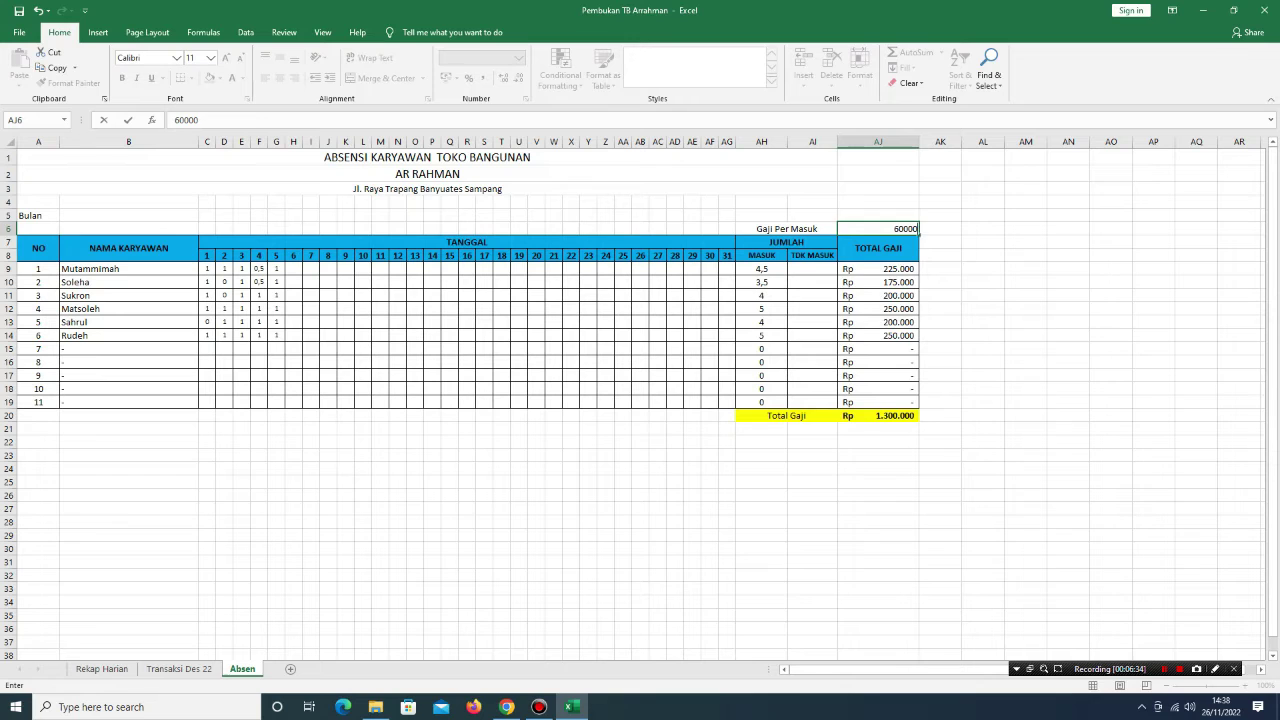
{"action": "key", "text": "Return"}
{"action": "key", "text": "Down"}
{"action": "key", "text": "Down"}
{"action": "key", "text": "Down"}
{"action": "key", "text": "Down"}
{"action": "key", "text": "Down"}
{"action": "key", "text": "Down"}
{"action": "key", "text": "Down"}
{"action": "key", "text": "Down"}
{"action": "key", "text": "Down"}
{"action": "key", "text": "Down"}
{"action": "key", "text": "Down"}
{"action": "key", "text": "Down"}
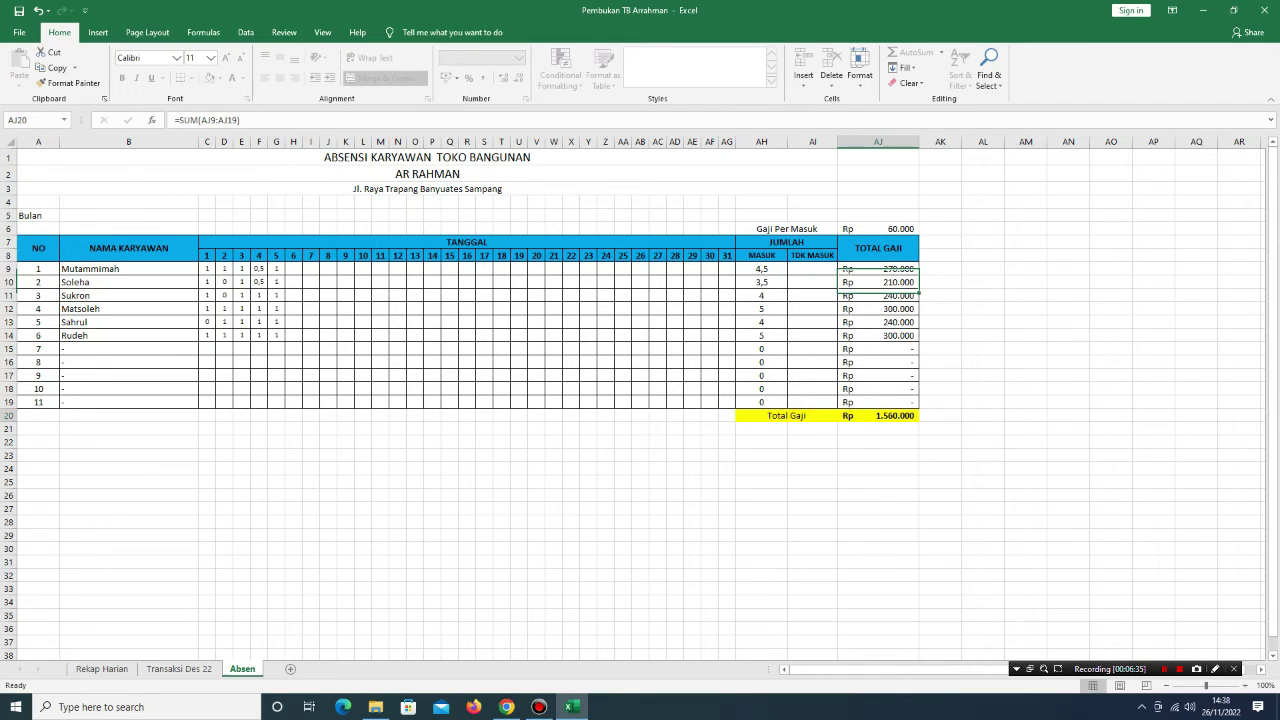
Review the six employees' wages in AJ9:AJ14 against the Gaji Per Masuk rate and the Total Gaji in AJ20
{"action": "key", "text": "Up"}
{"action": "key", "text": "Up"}
{"action": "key", "text": "Up"}
{"action": "key", "text": "Up"}
{"action": "key", "text": "Up"}
{"action": "key", "text": "Up"}
{"action": "key", "text": "Up"}
{"action": "key", "text": "Up"}
{"action": "key", "text": "Up"}
{"action": "key", "text": "Up"}
{"action": "key", "text": "Up"}
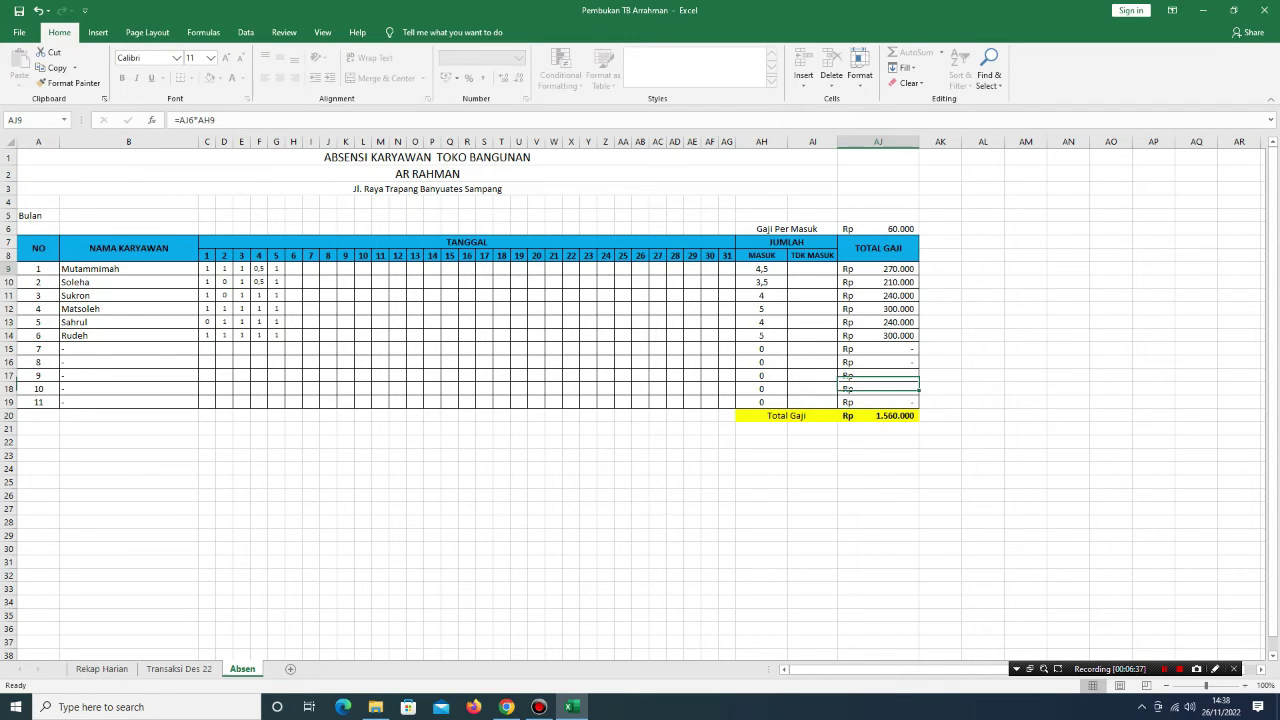
{"action": "key", "text": "shift+Down"}
{"action": "key", "text": "shift+Down"}
{"action": "key", "text": "shift+Down"}
{"action": "key", "text": "shift+Down"}
{"action": "key", "text": "shift+Down"}
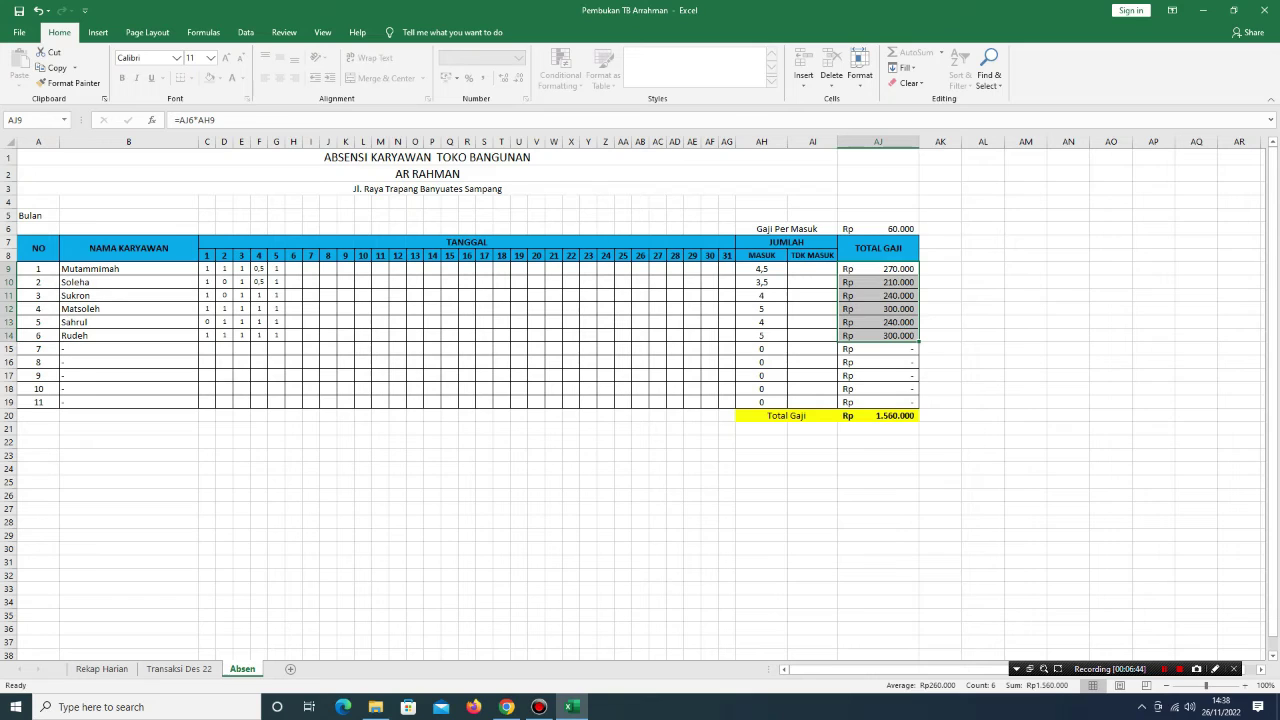
{"action": "left_click", "coordinate": [877, 228]}
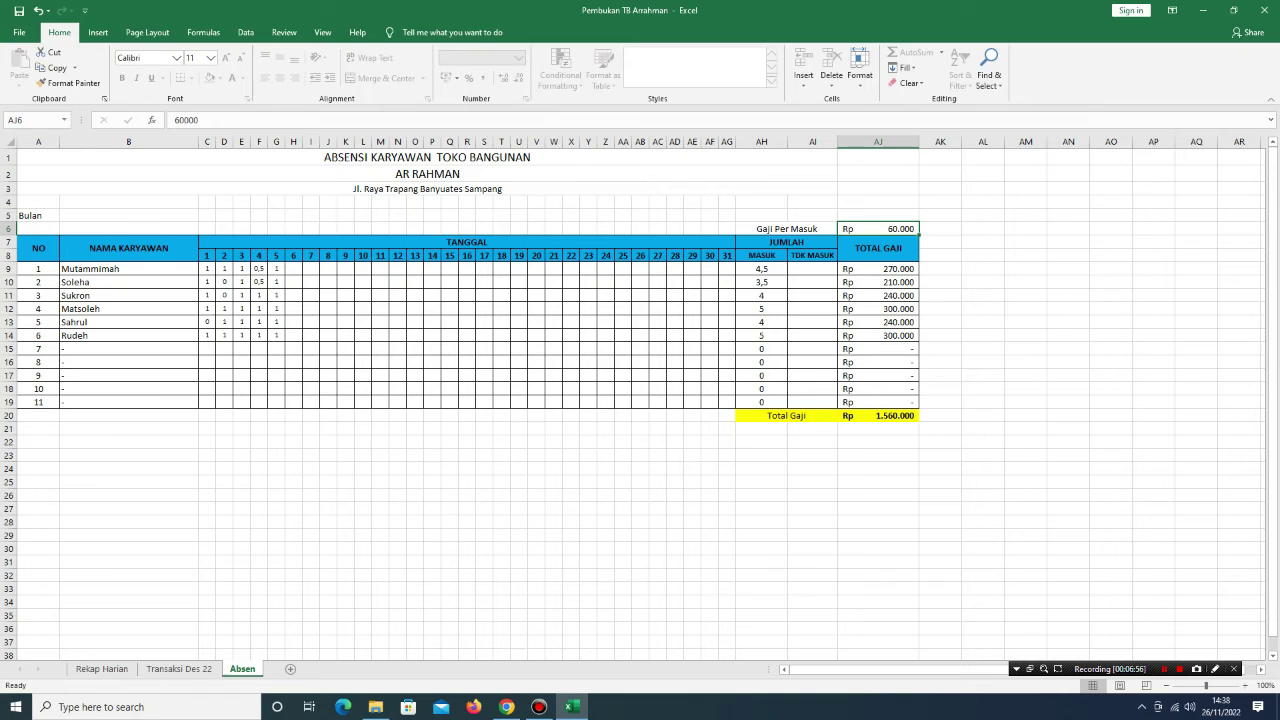
{"action": "left_click", "coordinate": [877, 415]}
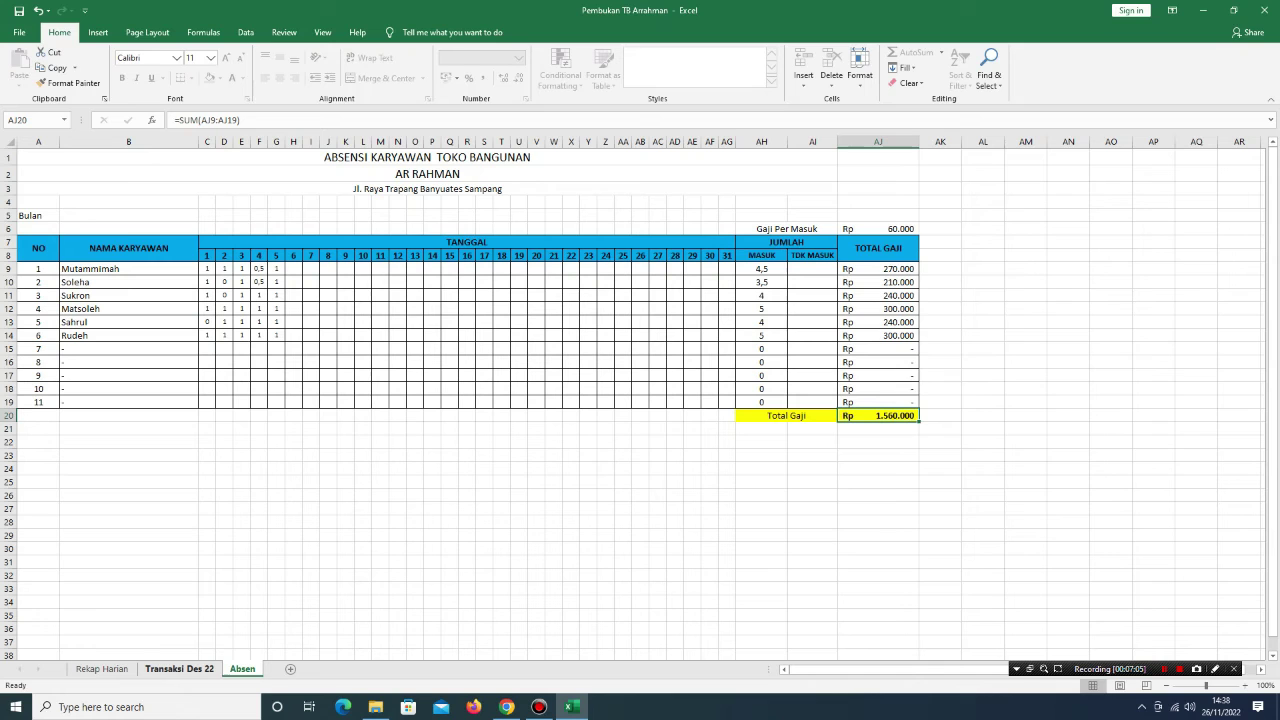
On Transaksi Des 22, enter Gaji Karyawan as the day 31 expense description in D40
{"action": "left_click", "coordinate": [179, 668]}
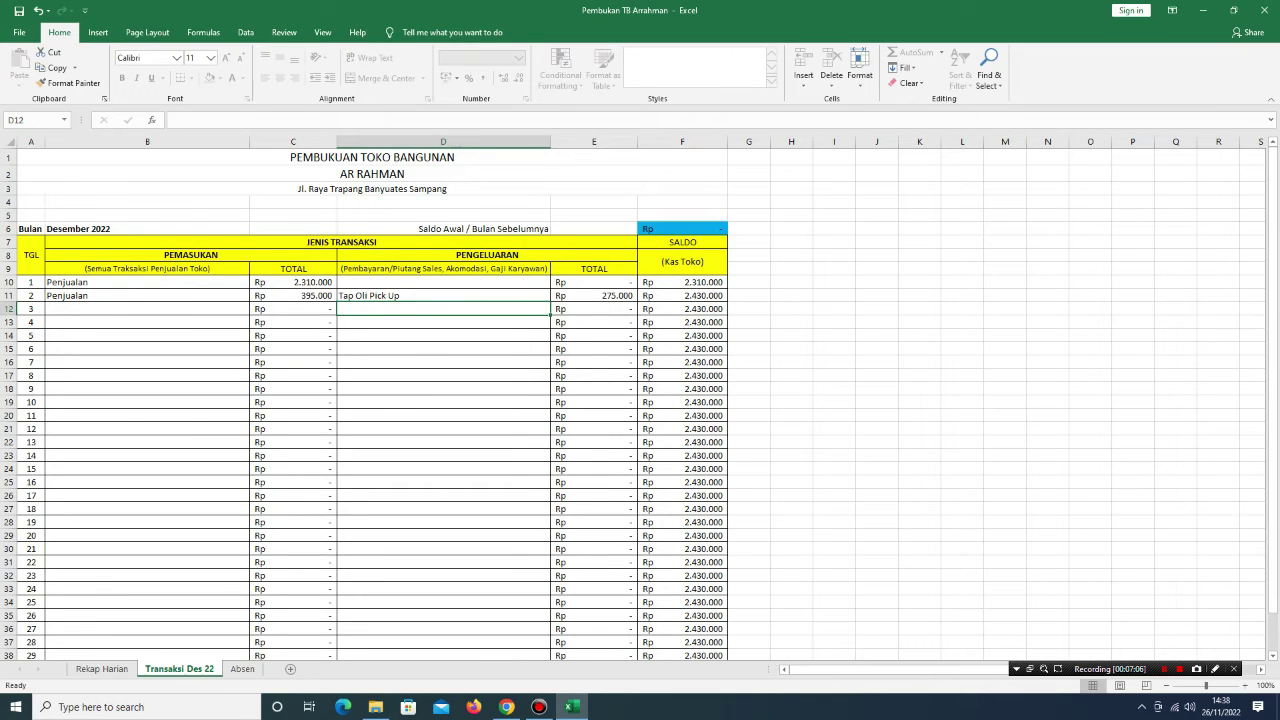
{"action": "scroll", "coordinate": [640, 400], "scroll_direction": "down", "scroll_amount": 2}
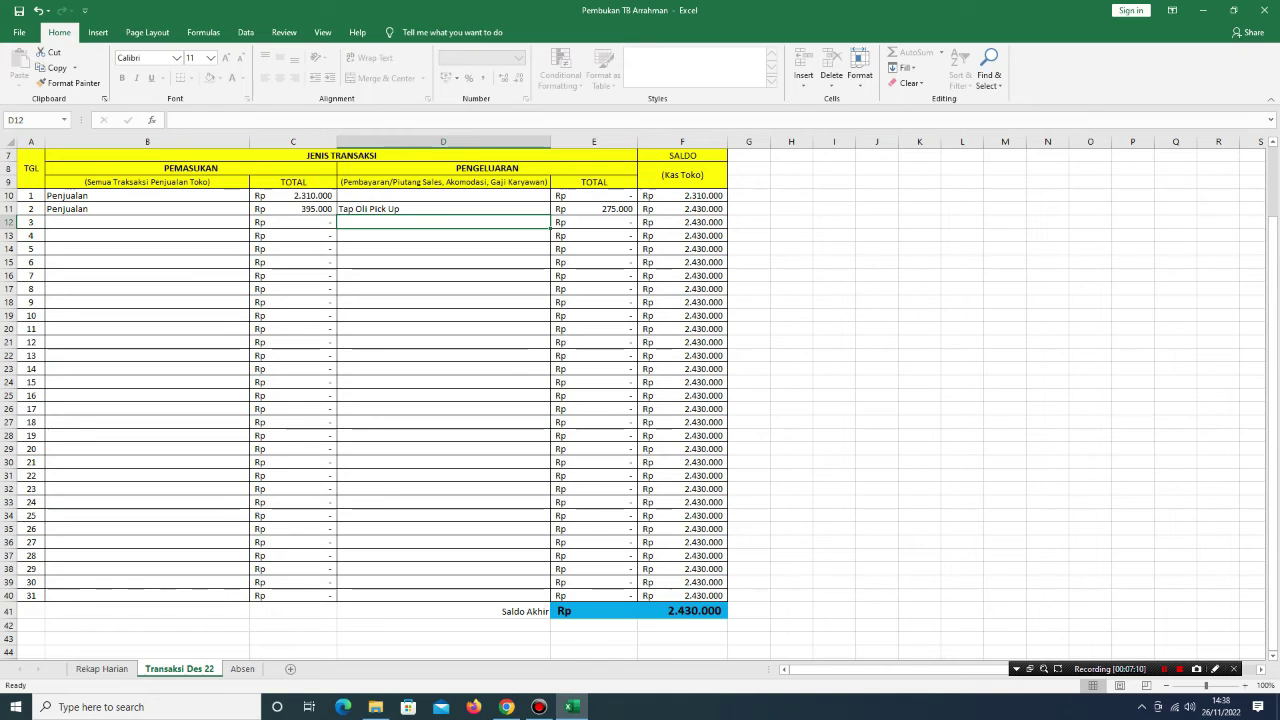
{"action": "left_click", "coordinate": [242, 668]}
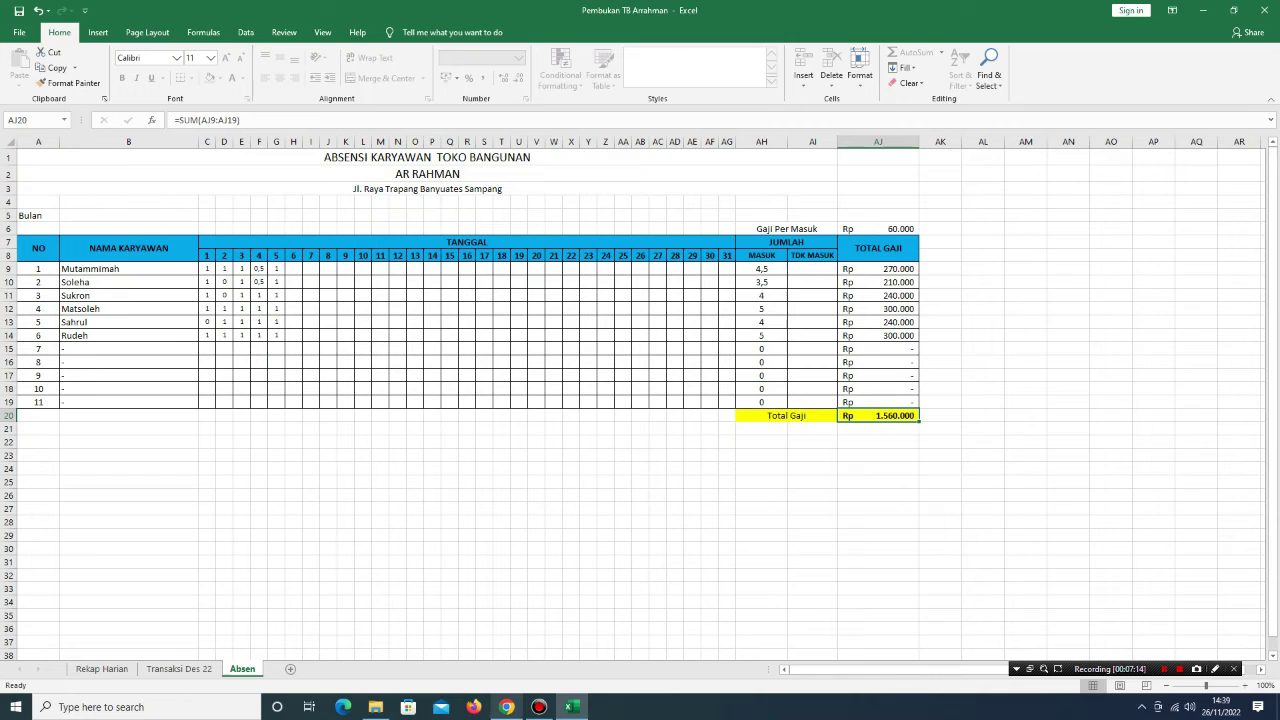
{"action": "left_click", "coordinate": [179, 668]}
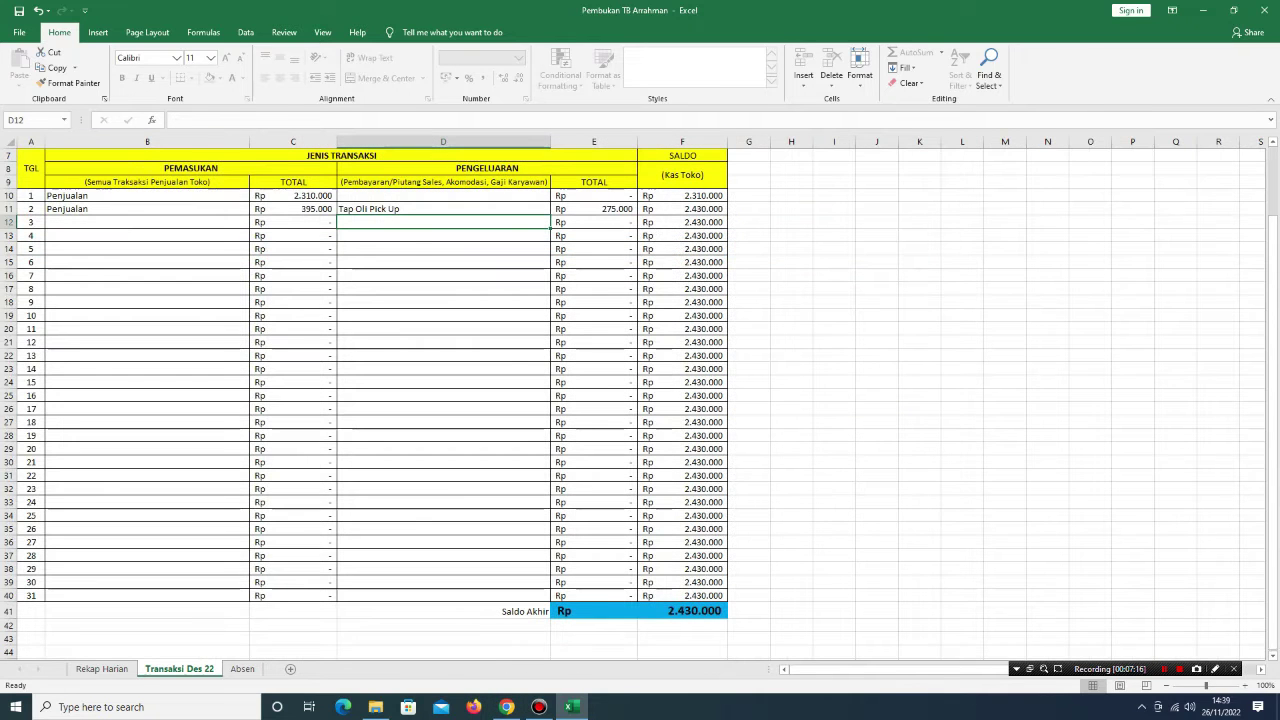
{"action": "key", "text": "Down"}
{"action": "key", "text": "Down"}
{"action": "key", "text": "Down"}
{"action": "key", "text": "Down"}
{"action": "key", "text": "Down"}
{"action": "key", "text": "Down"}
{"action": "key", "text": "Down"}
{"action": "key", "text": "Down"}
{"action": "key", "text": "Down"}
{"action": "key", "text": "Down"}
{"action": "key", "text": "Down"}
{"action": "key", "text": "Down"}
{"action": "key", "text": "Down"}
{"action": "key", "text": "Down"}
{"action": "key", "text": "Down"}
{"action": "key", "text": "Down"}
{"action": "key", "text": "Down"}
{"action": "key", "text": "Down"}
{"action": "key", "text": "Down"}
{"action": "key", "text": "Down"}
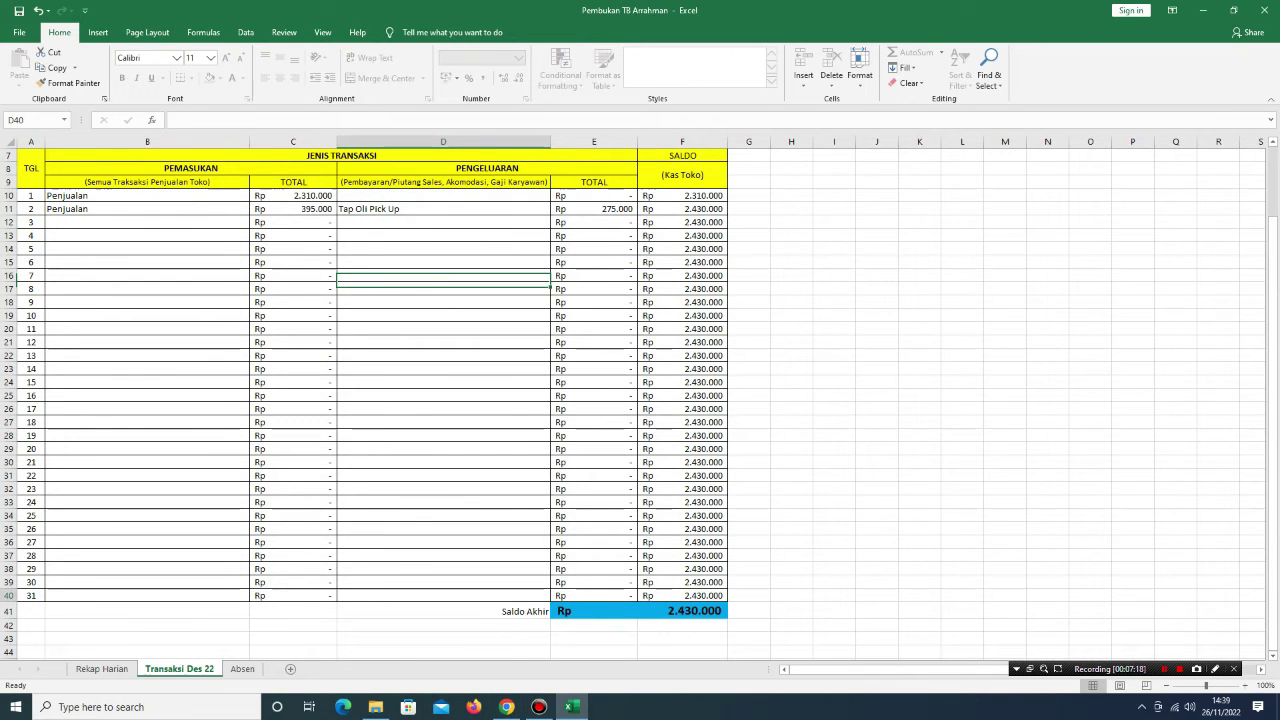
{"action": "key", "text": "F2"}
{"action": "type", "text": "Ga"}
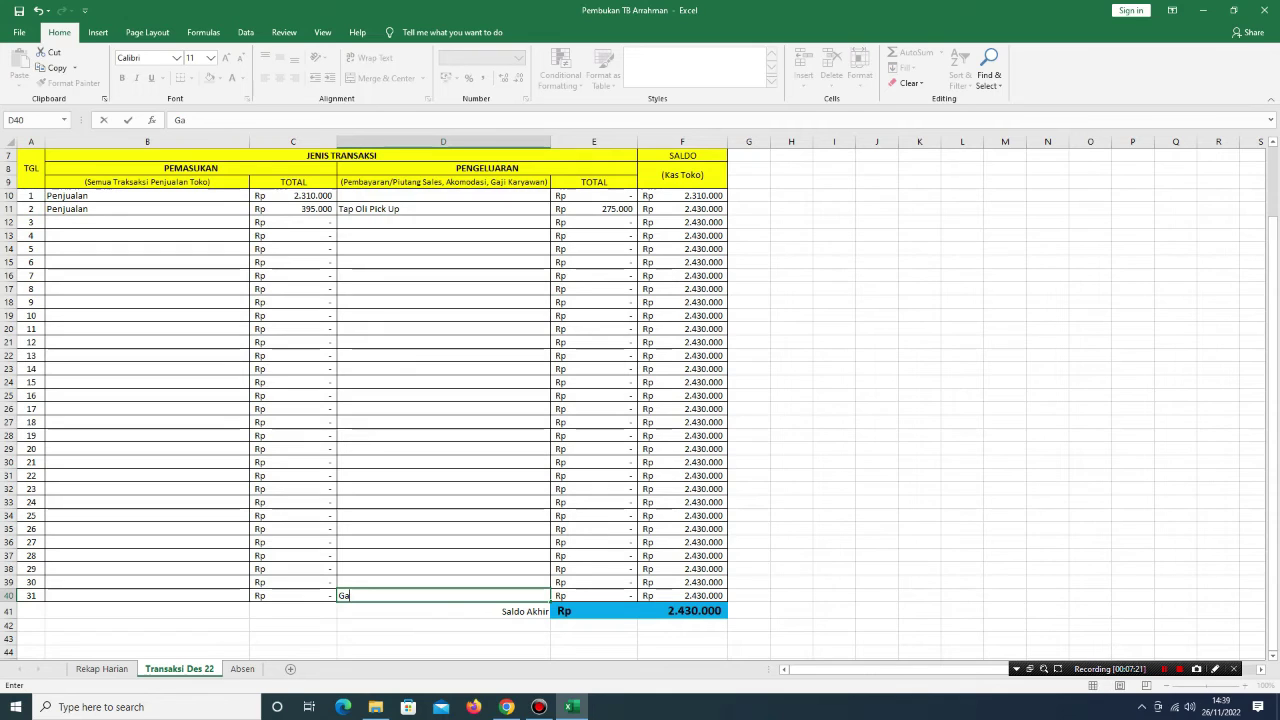
{"action": "type", "text": "ji Karyawan"}
{"action": "key", "text": "Tab"}
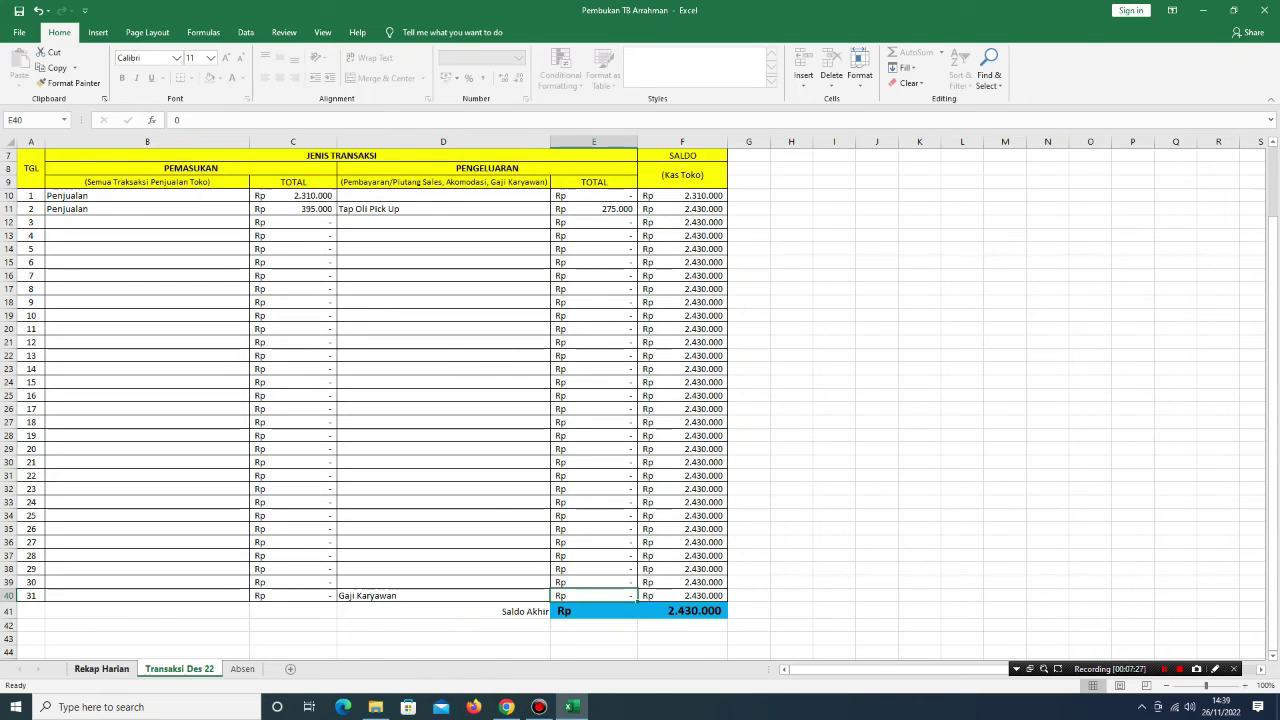
Look up Total Gaji on the Absen sheet and record 1560000 as the day 31 expense total in E40
{"action": "key", "text": "ctrl+Page_Up"}
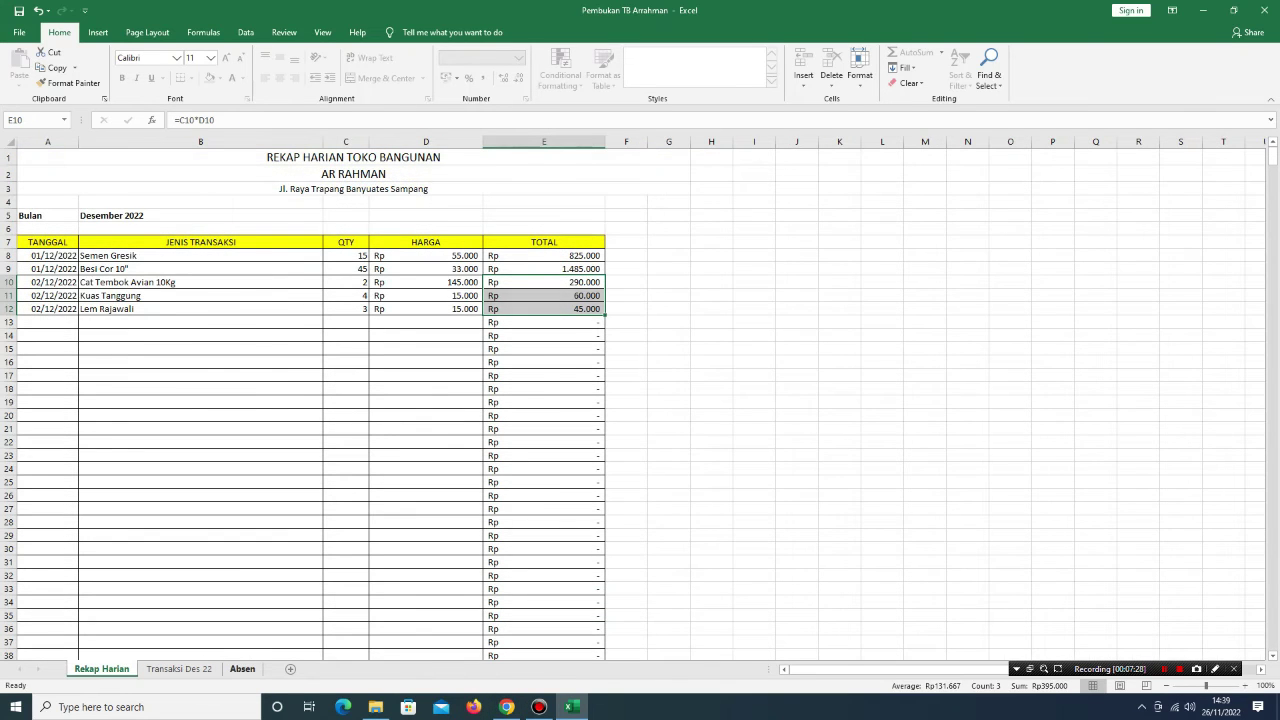
{"action": "key", "text": "ctrl+Page_Down"}
{"action": "key", "text": "ctrl+Page_Down"}
{"action": "key", "text": "ctrl+Page_Up"}
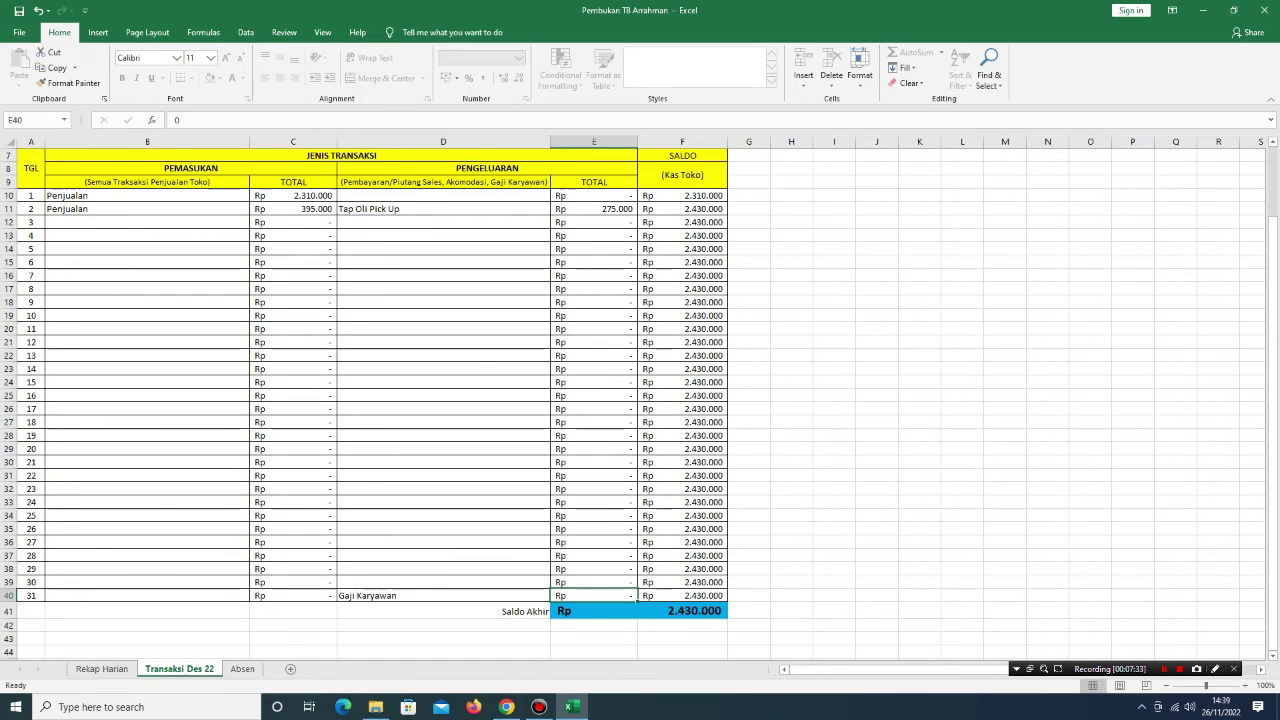
{"action": "type", "text": "1560000"}
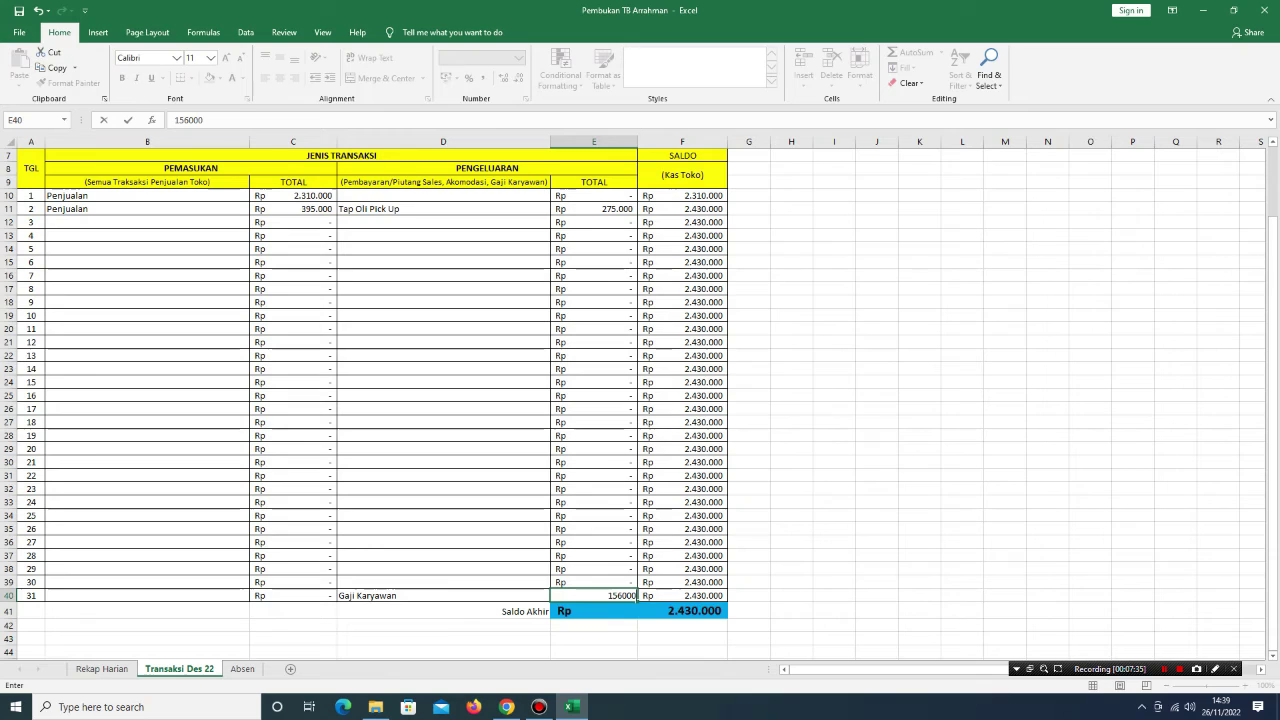
{"action": "key", "text": "Return"}
Check the day 31 SALDO and the Saldo Akhir, and look over the whole Transaksi Des 22 table
{"action": "left_click", "coordinate": [682, 595]}
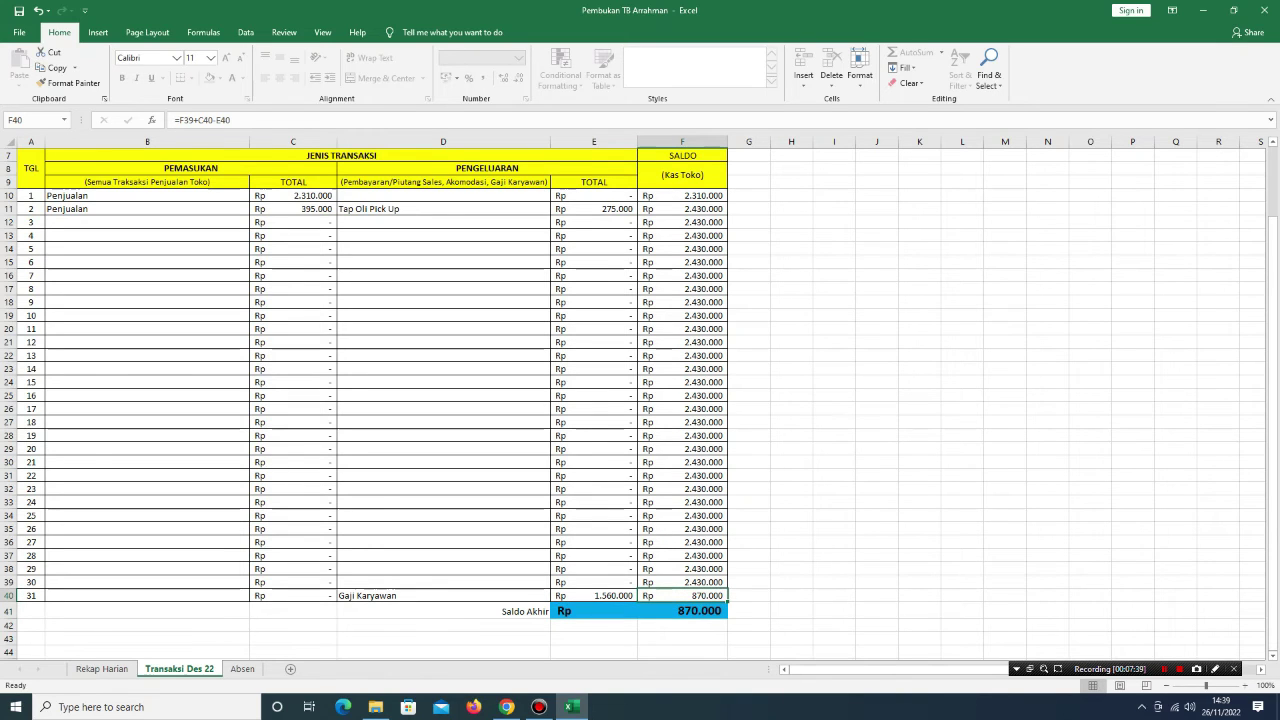
{"action": "key", "text": "Down"}
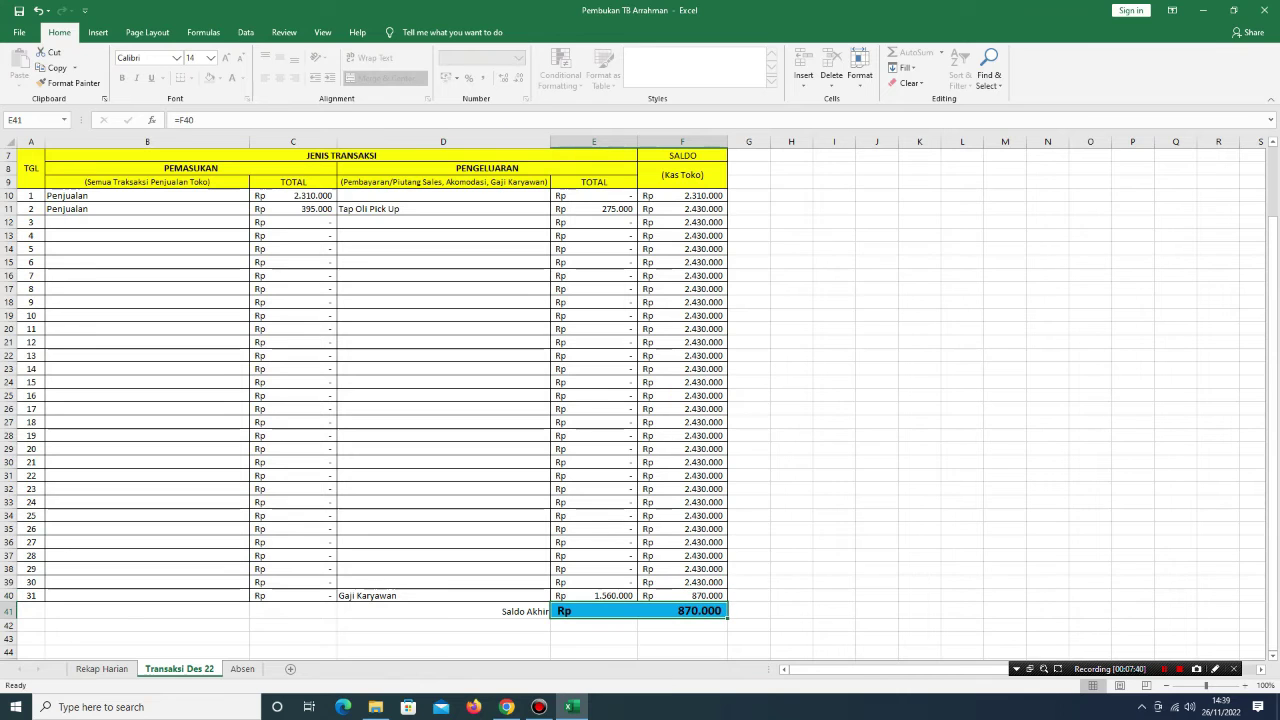
{"action": "scroll", "coordinate": [640, 400], "scroll_direction": "up", "scroll_amount": 2}
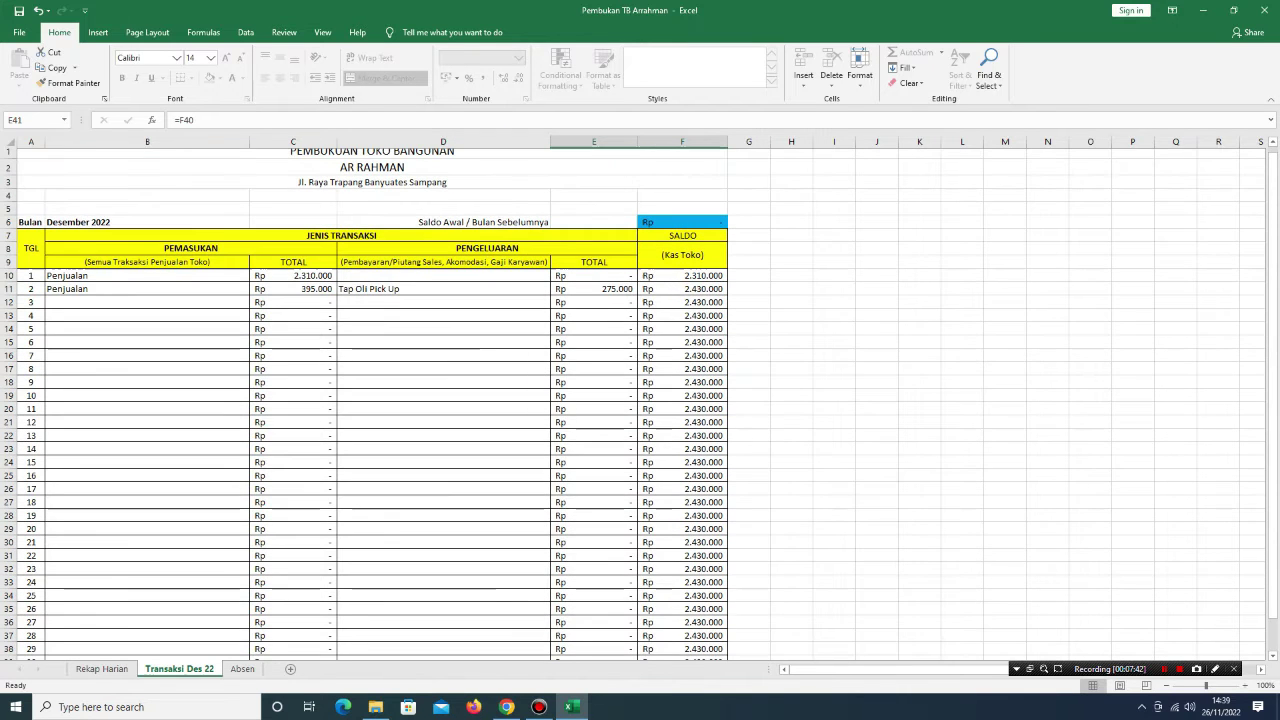
{"action": "scroll", "coordinate": [640, 400], "scroll_direction": "down", "scroll_amount": 3}
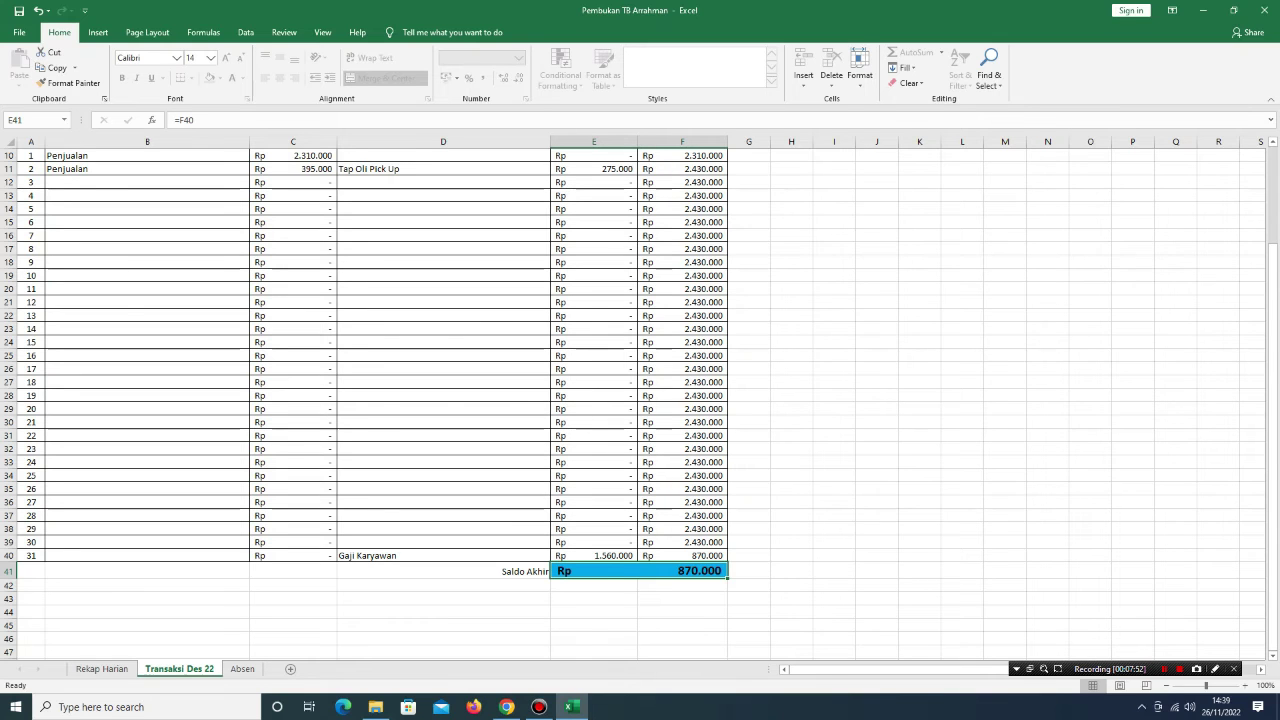
{"action": "scroll", "coordinate": [640, 400], "scroll_direction": "up", "scroll_amount": 3}
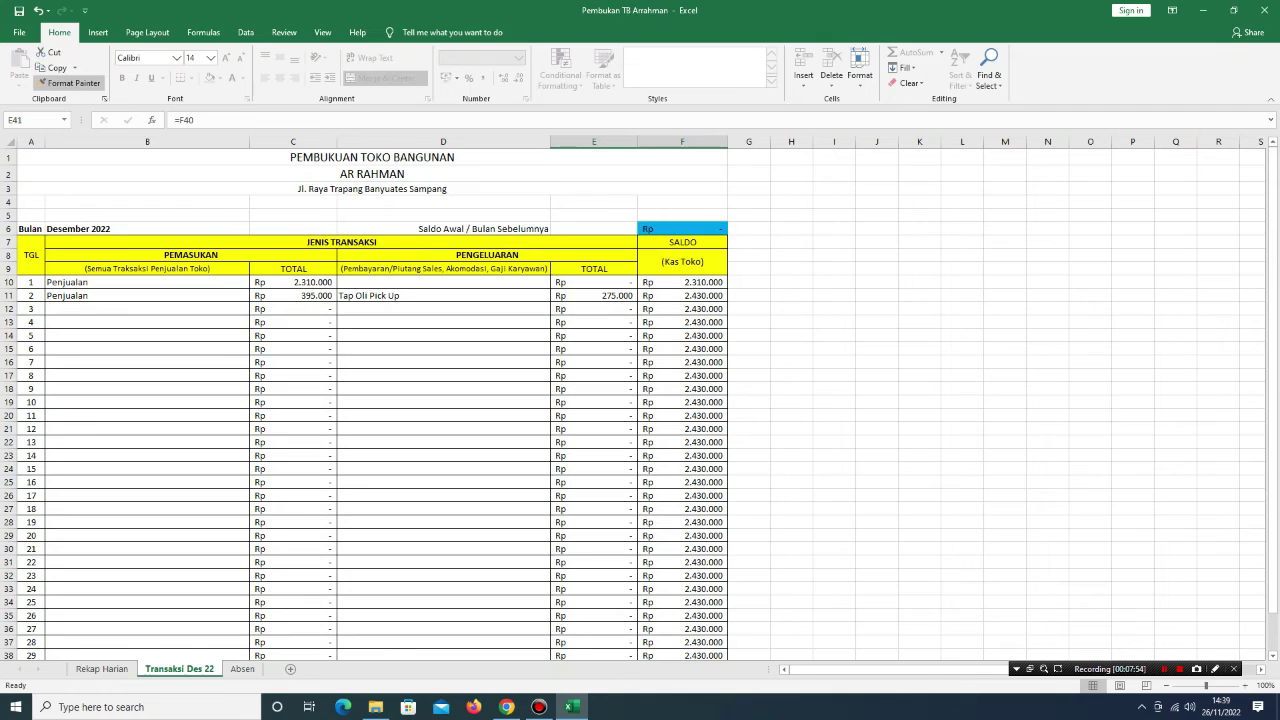
{"action": "left_click", "coordinate": [19, 32]}
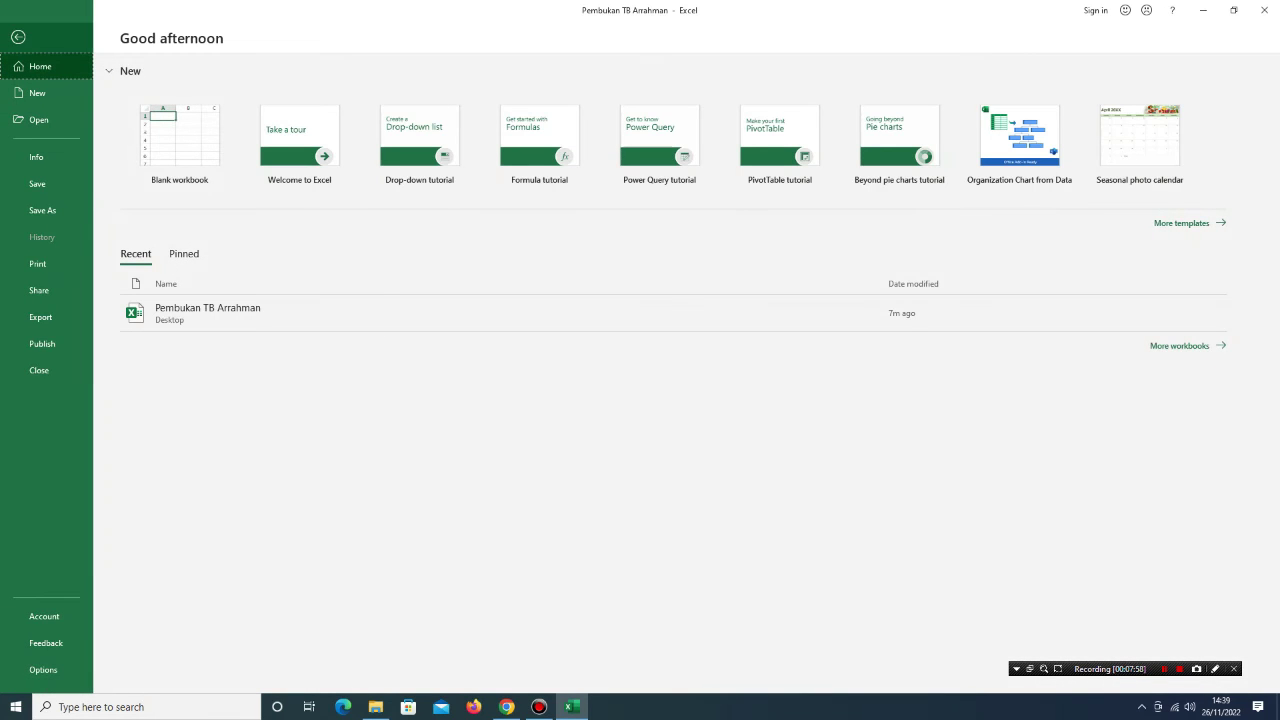
{"action": "left_click", "coordinate": [18, 37]}
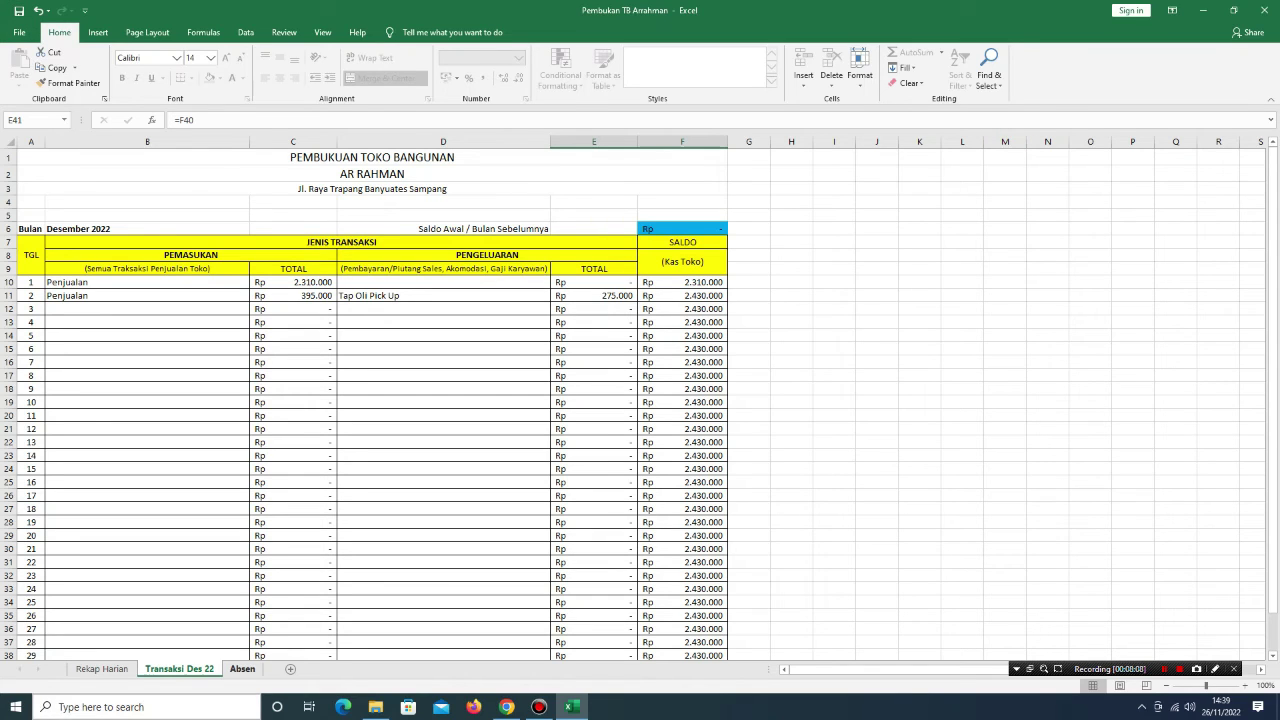
Look over the Absen, Transaksi Des 22 and Rekap Harian sheets, finishing on Absen
{"action": "left_click", "coordinate": [242, 668]}
{"action": "left_click", "coordinate": [179, 668]}
{"action": "left_click", "coordinate": [101, 668]}
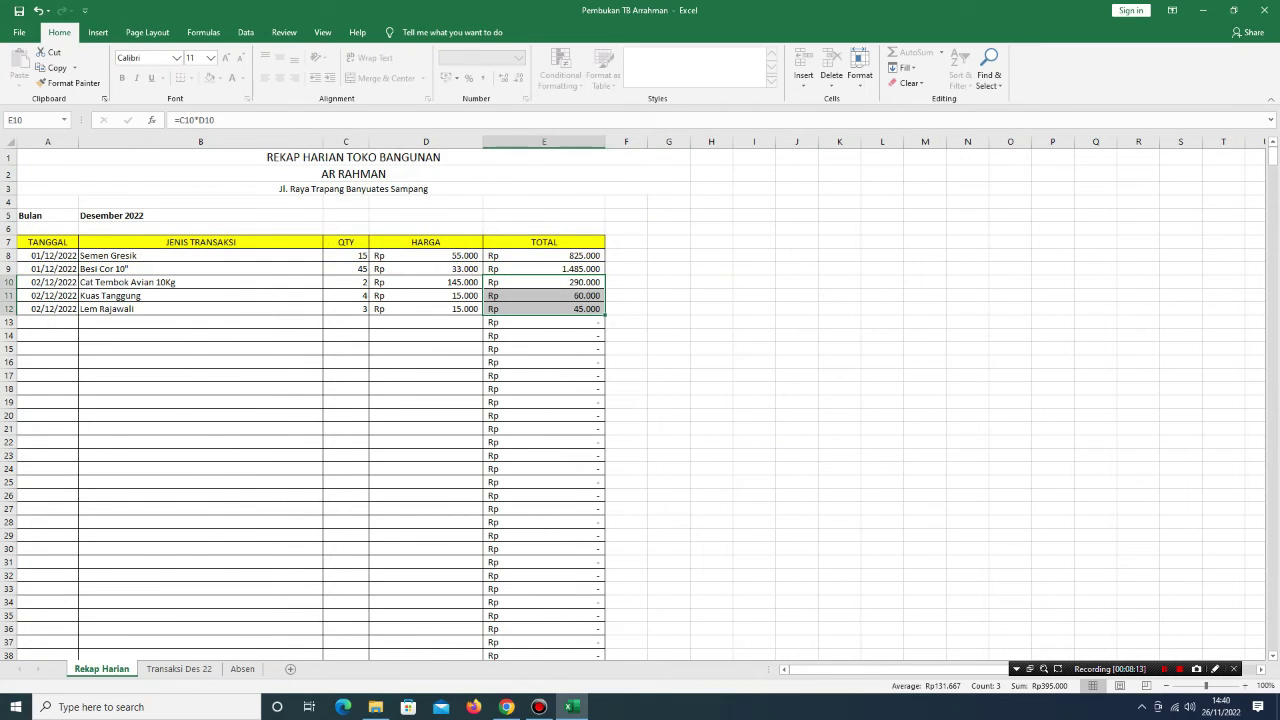
{"action": "key", "text": "ctrl+Page_Down"}
{"action": "key", "text": "ctrl+Page_Down"}
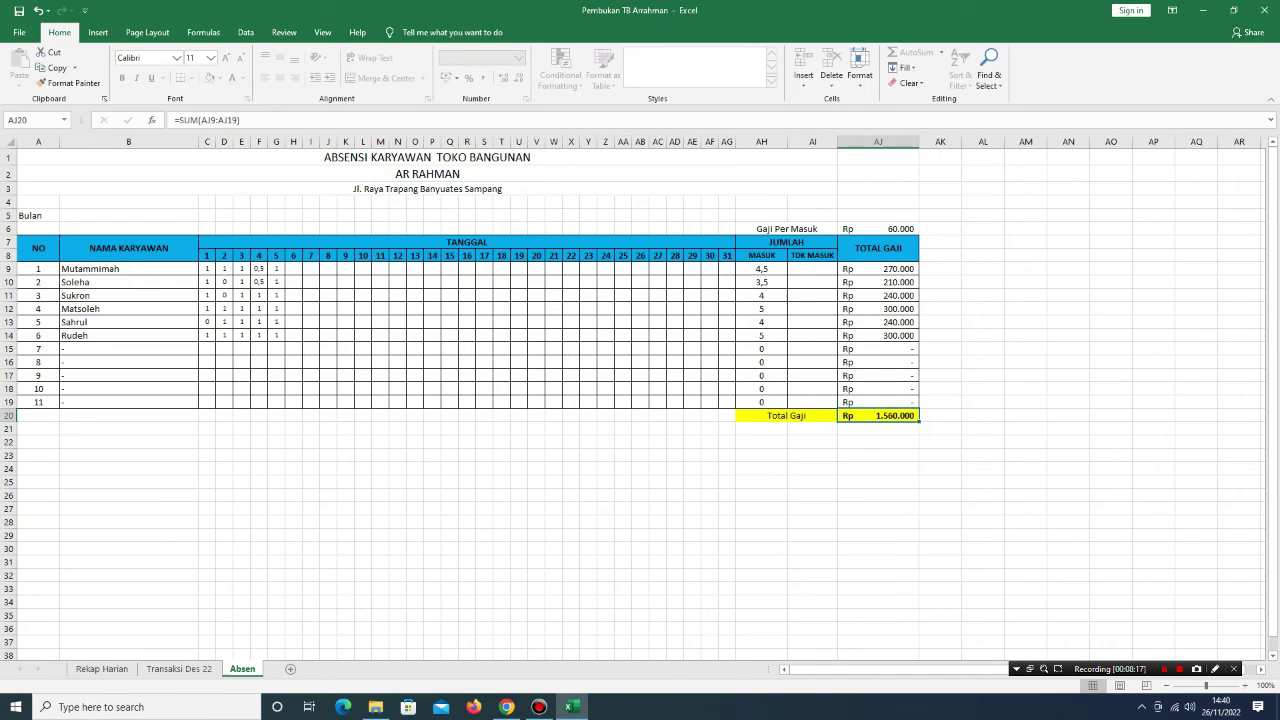
Close and reopen the Pembukan TB Arrahman workbook, and check its Rekap Harian, Transaksi Des 22 and Absen sheets
{"action": "left_click", "coordinate": [1264, 10]}
{"action": "double_click", "coordinate": [76, 98]}
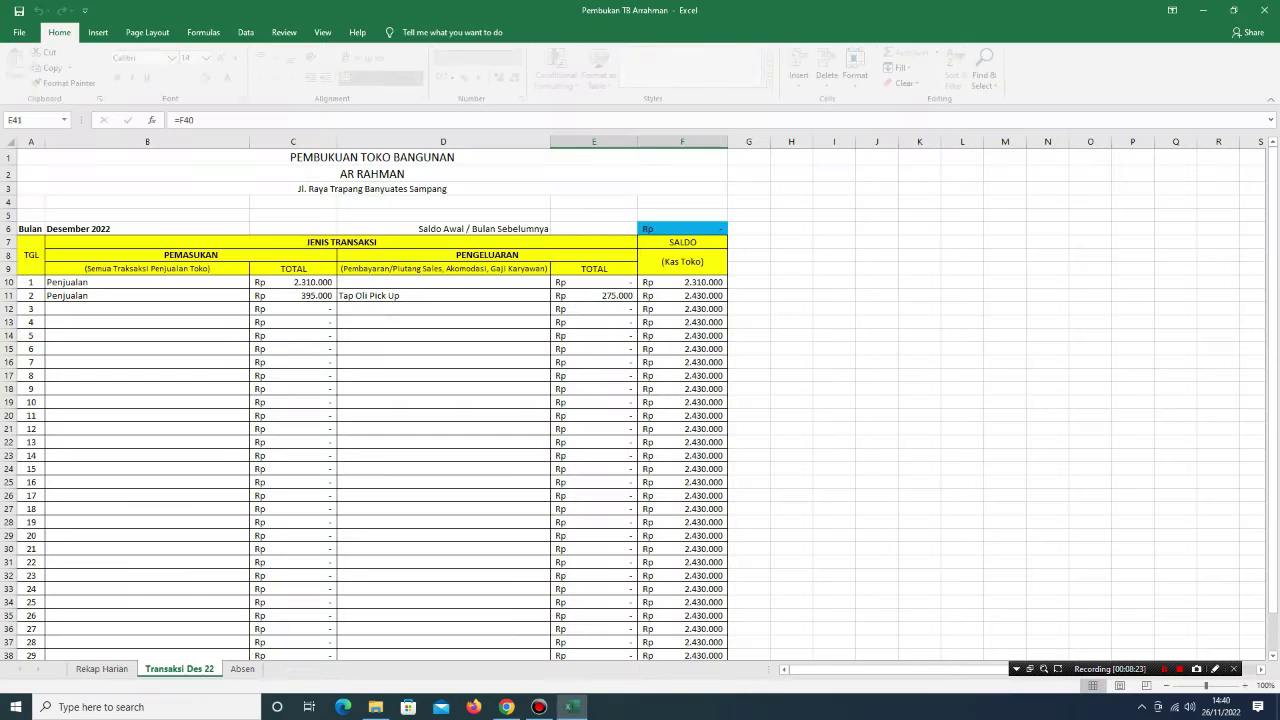
{"action": "left_click", "coordinate": [101, 668]}
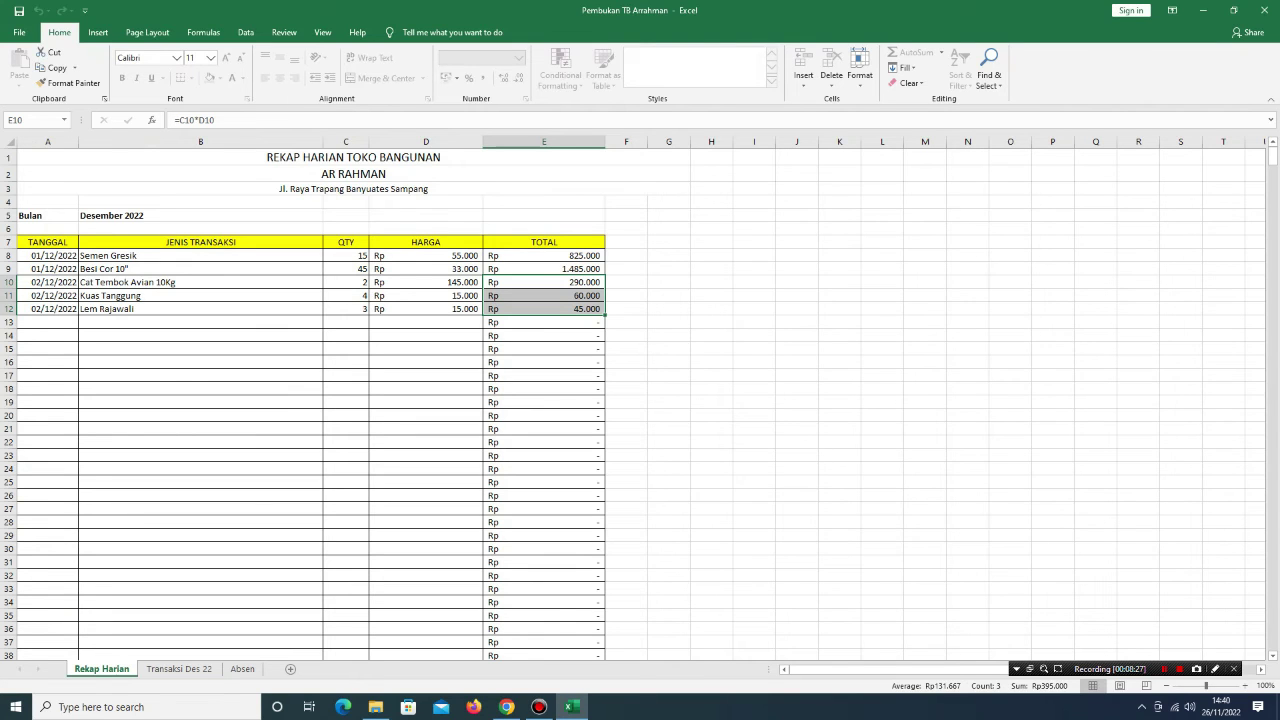
{"action": "key", "text": "ctrl+Page_Down"}
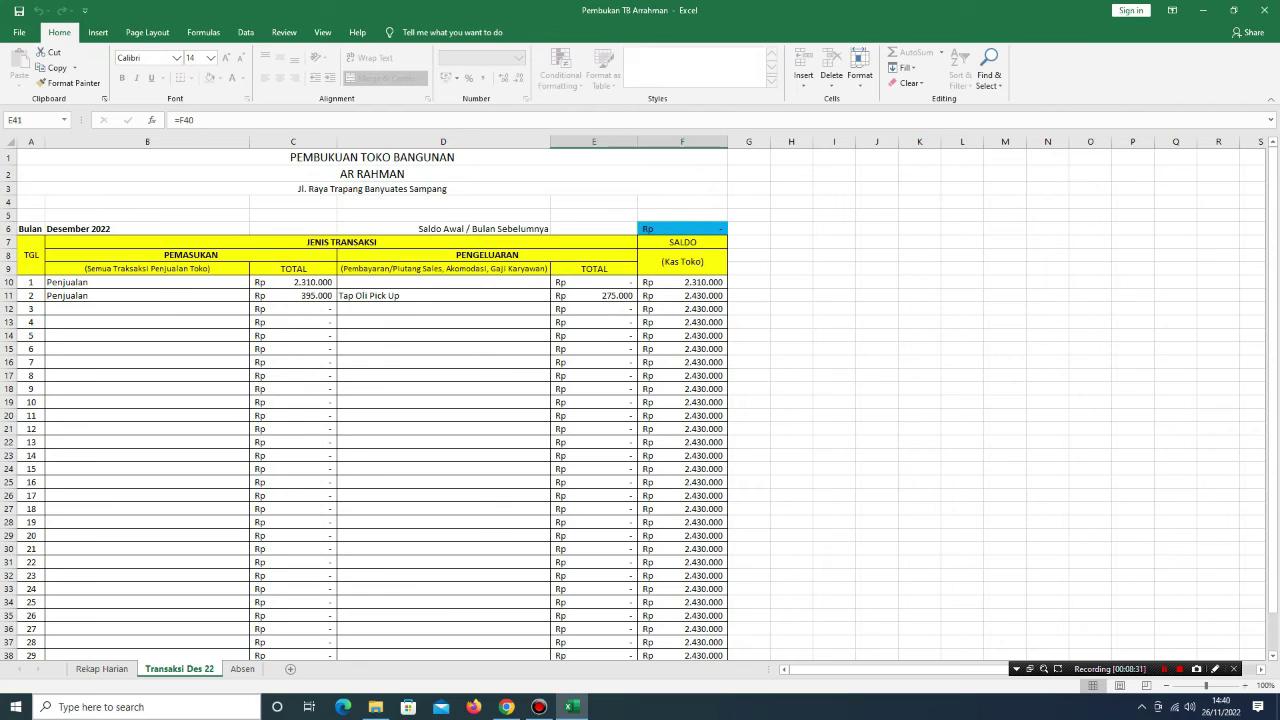
{"action": "key", "text": "ctrl+Page_Down"}
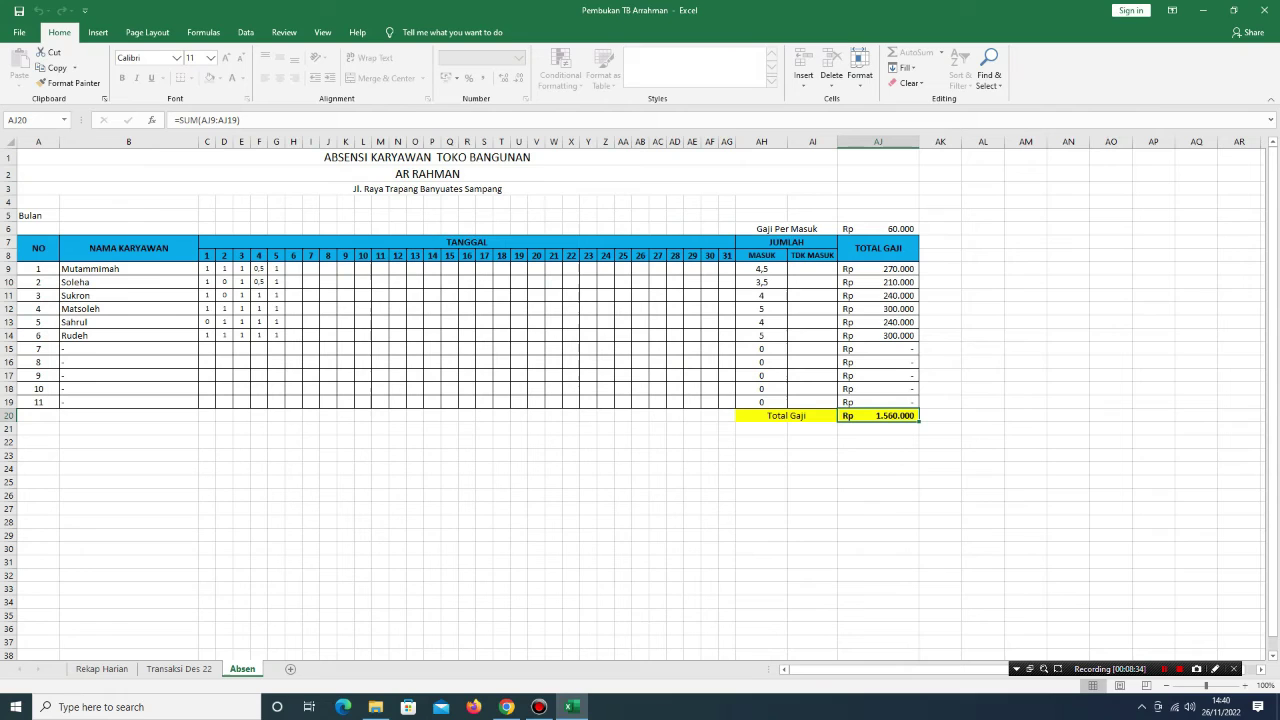
Enter 1 as the day 6 attendance for all six employees in H9:H14, and check the Total Gaji cell
{"action": "left_click", "coordinate": [761, 388]}
{"action": "left_click", "coordinate": [293, 268]}
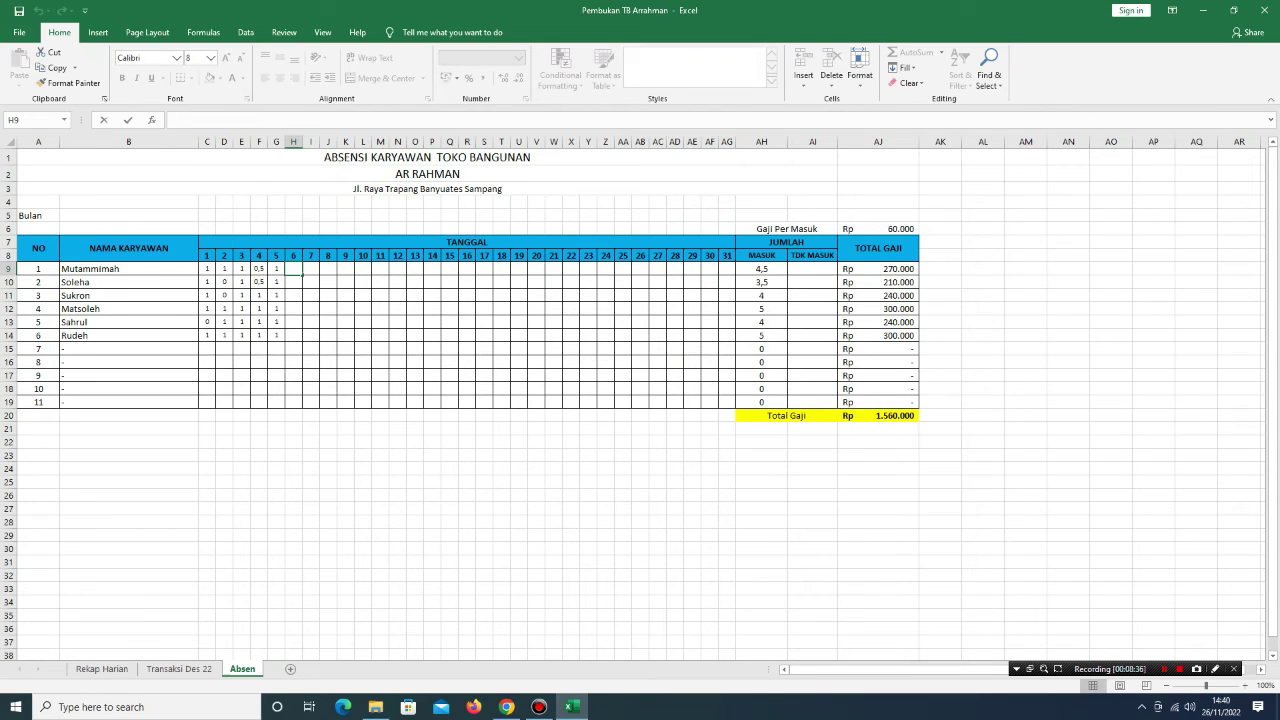
{"action": "type", "text": "1 1 1 1 1"}
{"action": "key", "text": "Return"}
{"action": "type", "text": "1"}
{"action": "key", "text": "Return"}
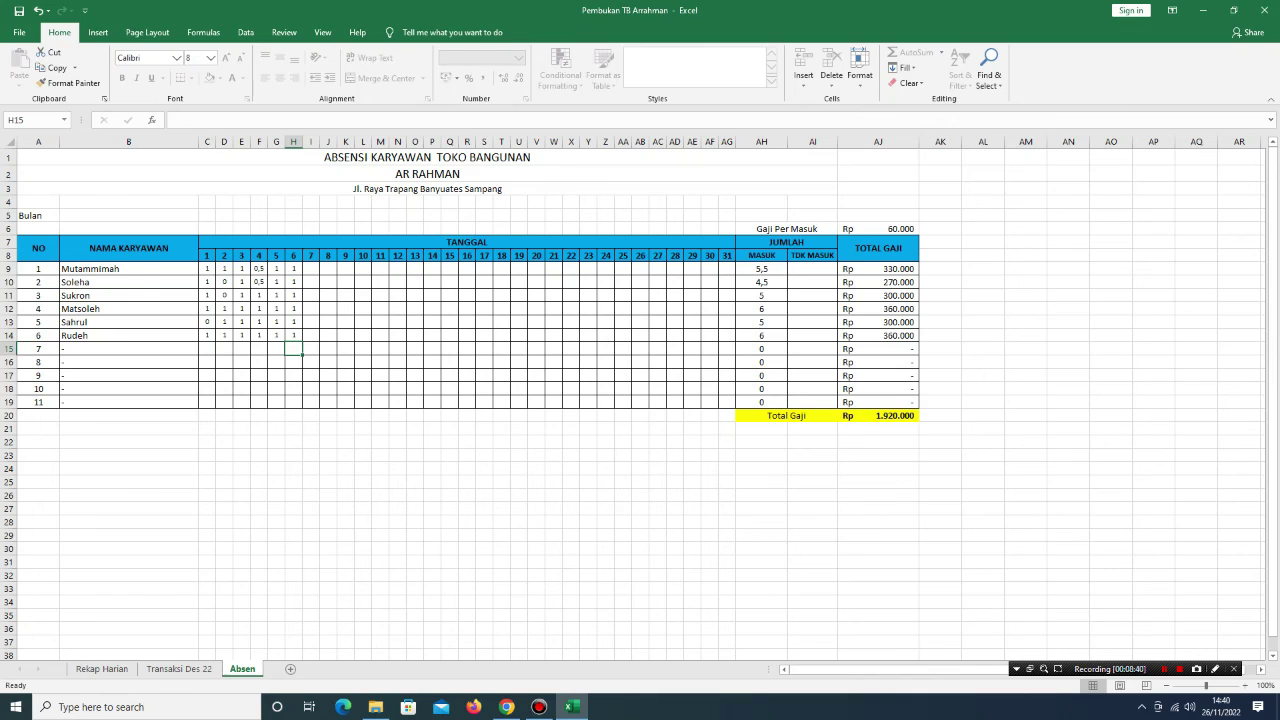
{"action": "left_click", "coordinate": [877, 415]}
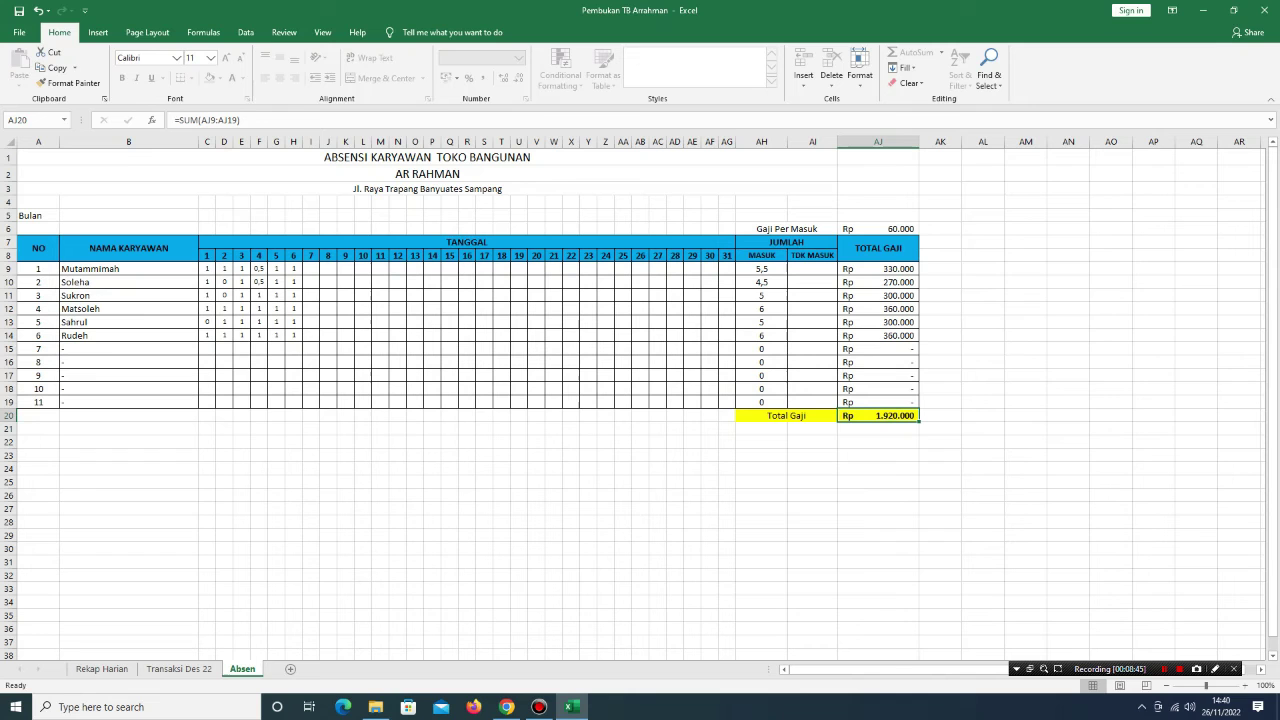
On Transaksi Des 22, set the day 31 Gaji Karyawan expense total in E40 to 7500000
{"action": "left_click", "coordinate": [179, 668]}
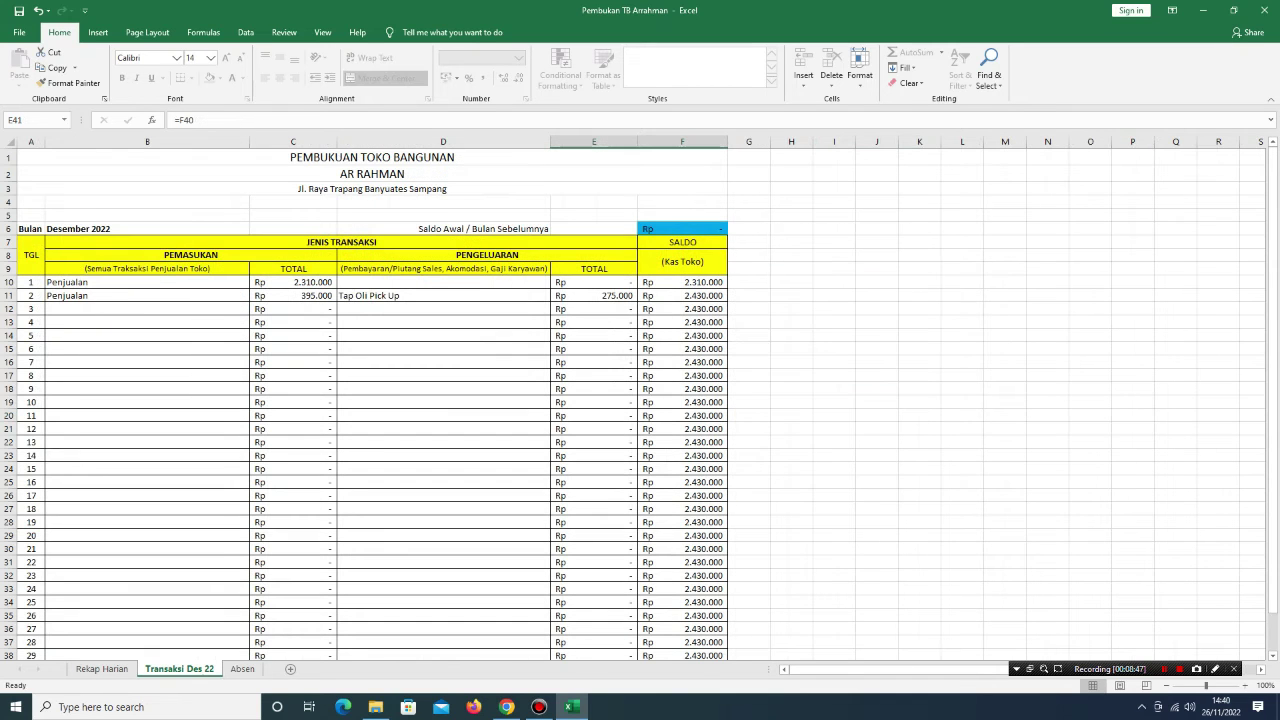
{"action": "scroll", "coordinate": [640, 400], "scroll_direction": "down", "scroll_amount": 3}
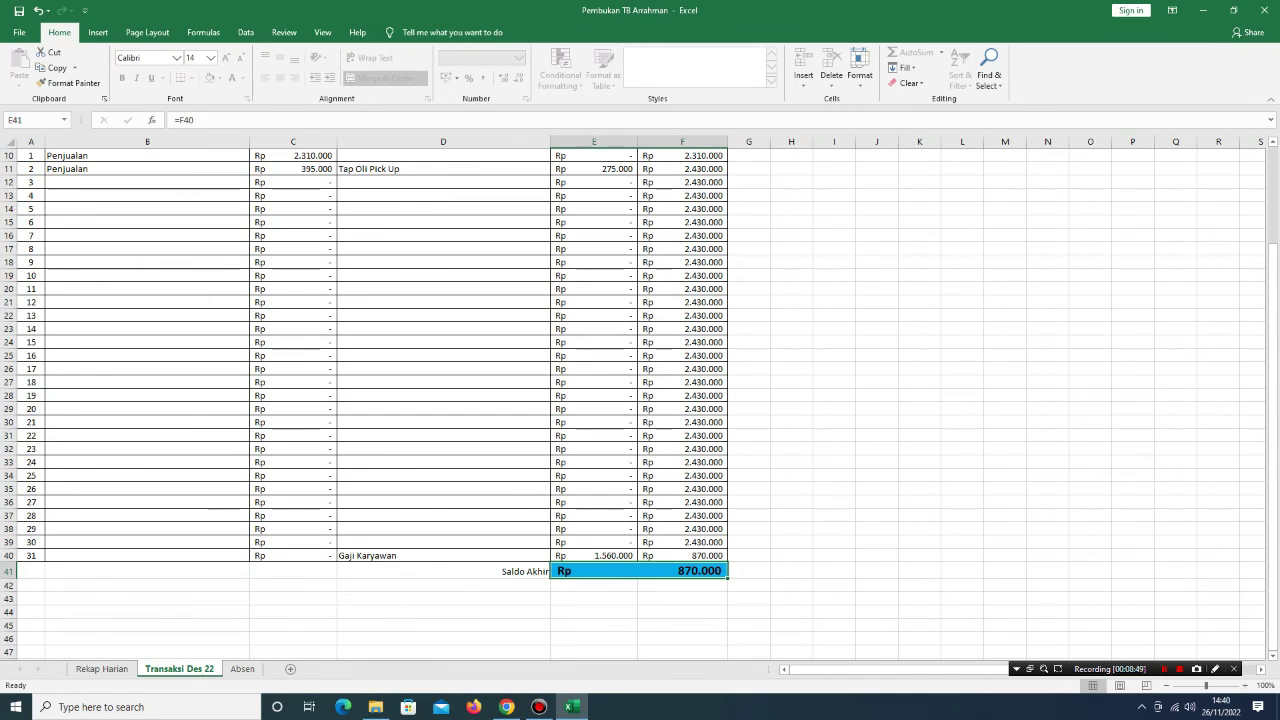
{"action": "left_click", "coordinate": [593, 555]}
{"action": "type", "text": "3"}
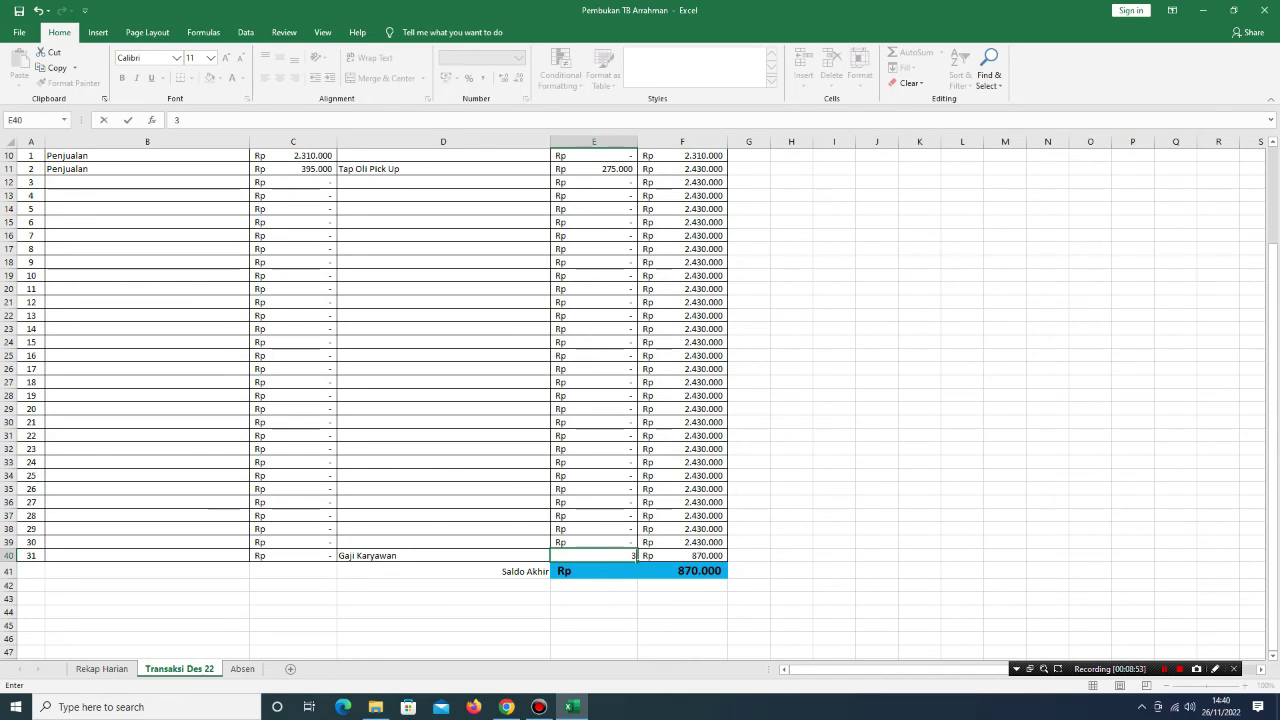
{"action": "key", "text": "BackSpace"}
{"action": "type", "text": "7.500."}
{"action": "type", "text": "00000"}
{"action": "key", "text": "Return"}
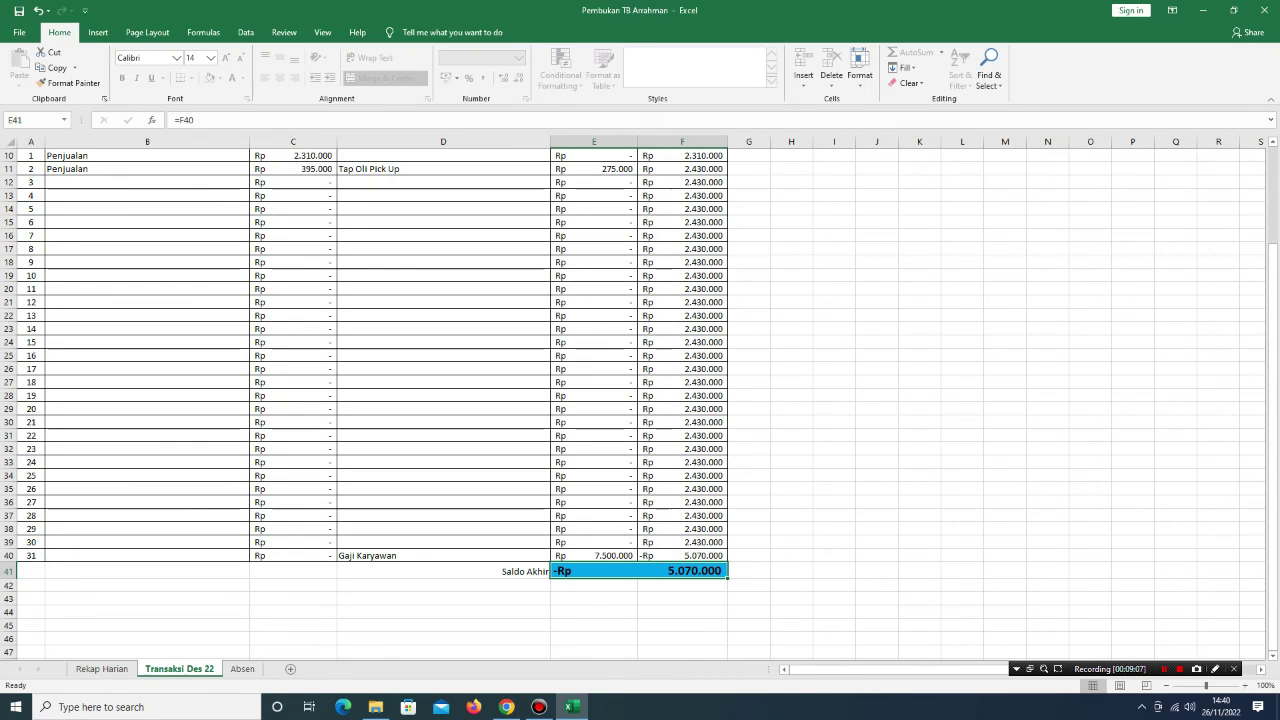
Compare the day 31 expense in E40 with the Saldo Akhir, and look over the whole Transaksi Des 22 table
{"action": "scroll", "coordinate": [640, 403], "scroll_direction": "up", "scroll_amount": 1}
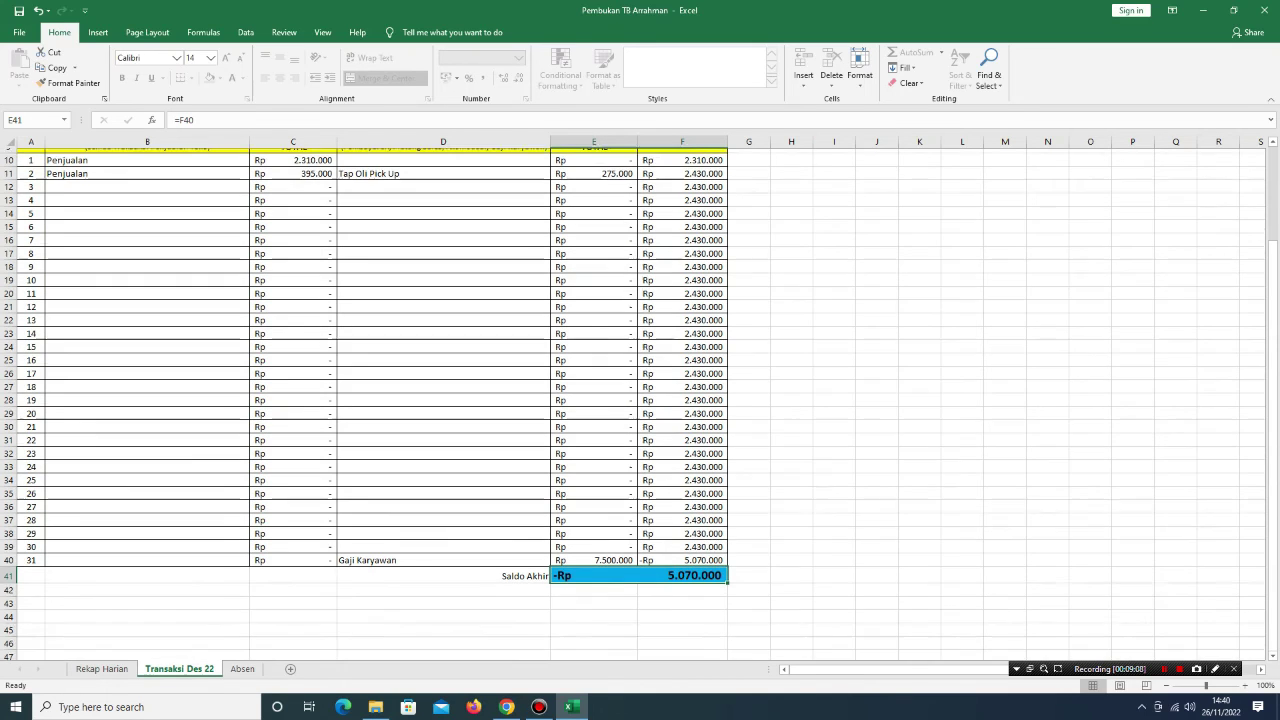
{"action": "left_click", "coordinate": [682, 582]}
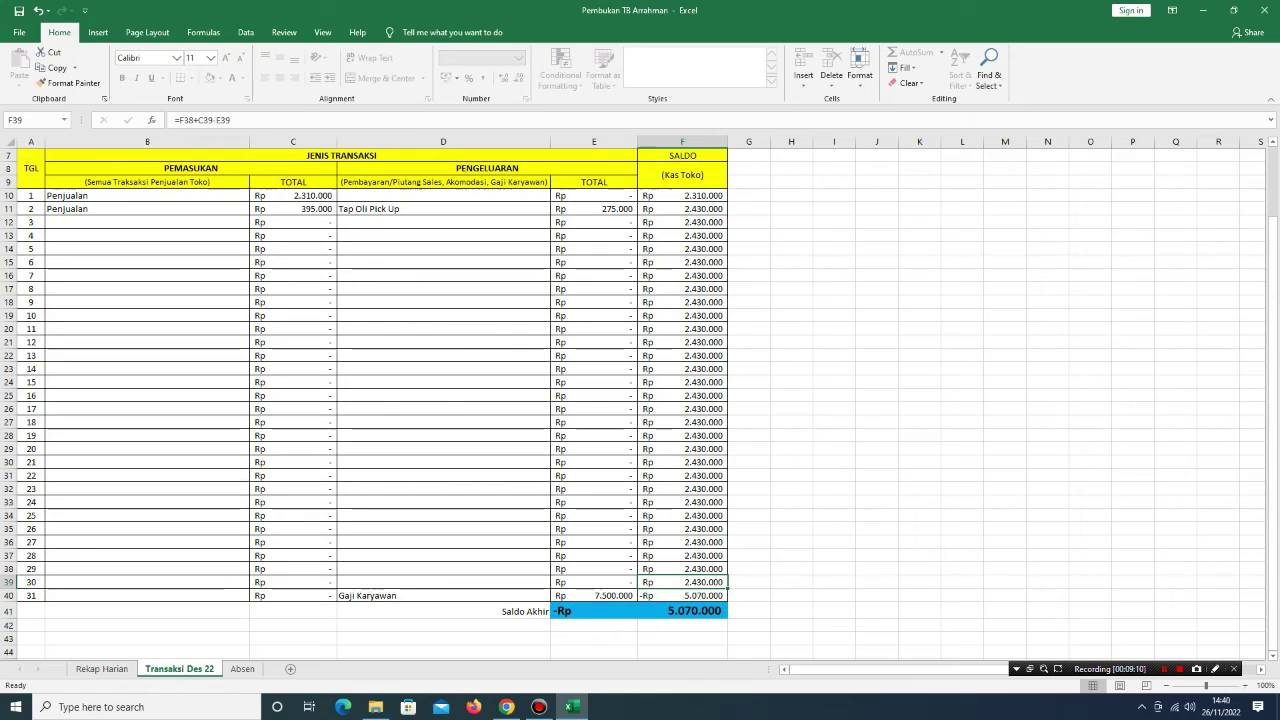
{"action": "left_click", "coordinate": [594, 595]}
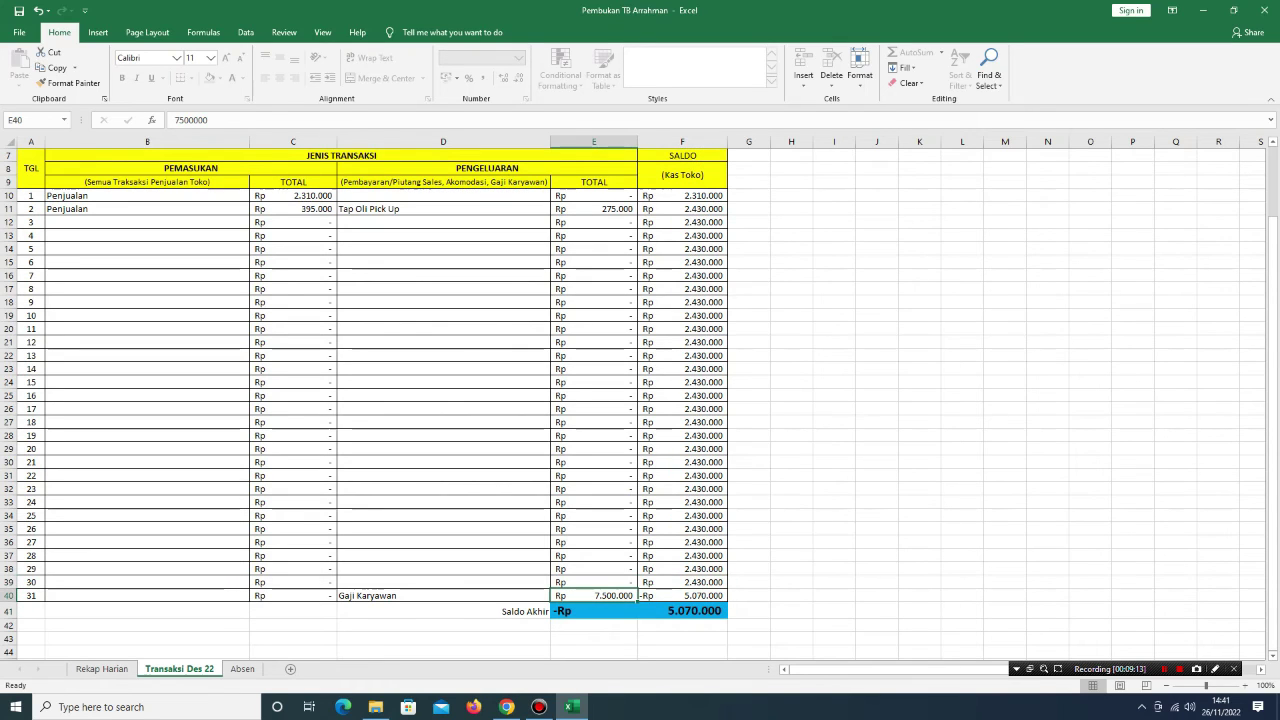
{"action": "left_click", "coordinate": [638, 610]}
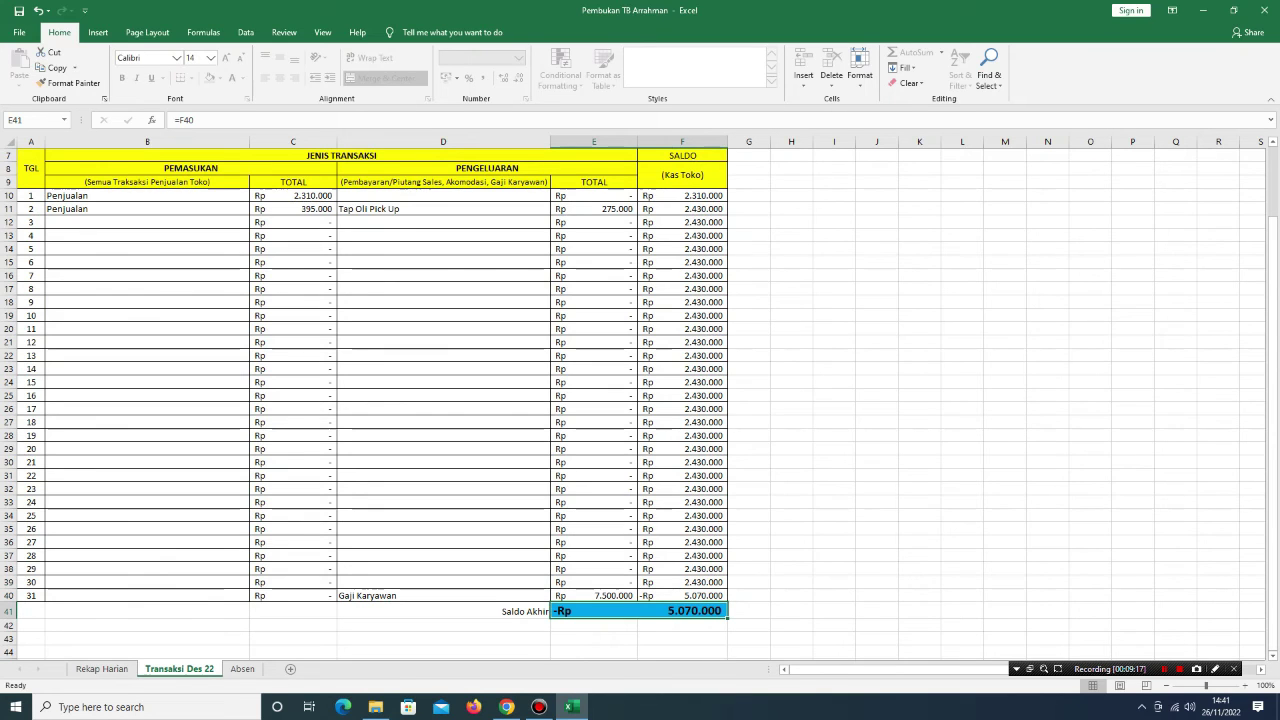
{"action": "scroll", "coordinate": [640, 400], "scroll_direction": "up", "scroll_amount": 2}
{"action": "scroll", "coordinate": [640, 400], "scroll_direction": "down", "scroll_amount": 3}
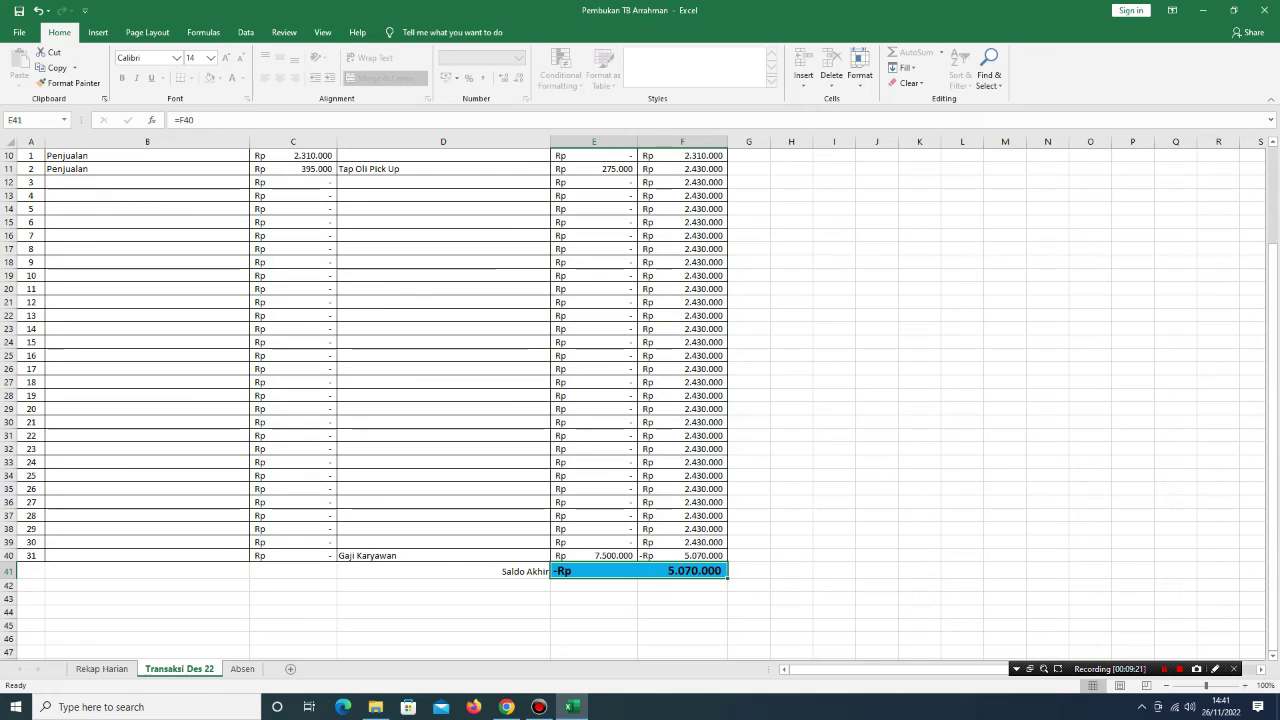
{"action": "scroll", "coordinate": [640, 400], "scroll_direction": "up", "scroll_amount": 3}
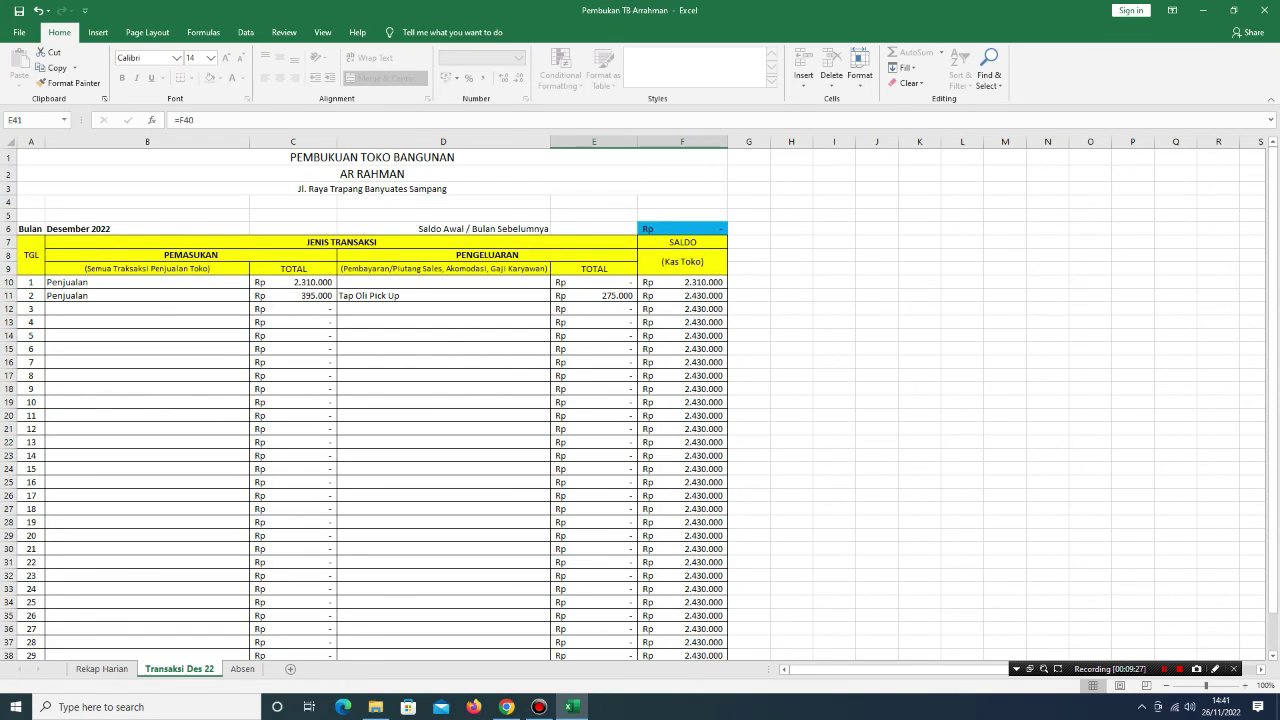
Close the workbook, reopen it from the desktop and show the Rekap Harian sheet
{"action": "left_click", "coordinate": [1264, 10]}
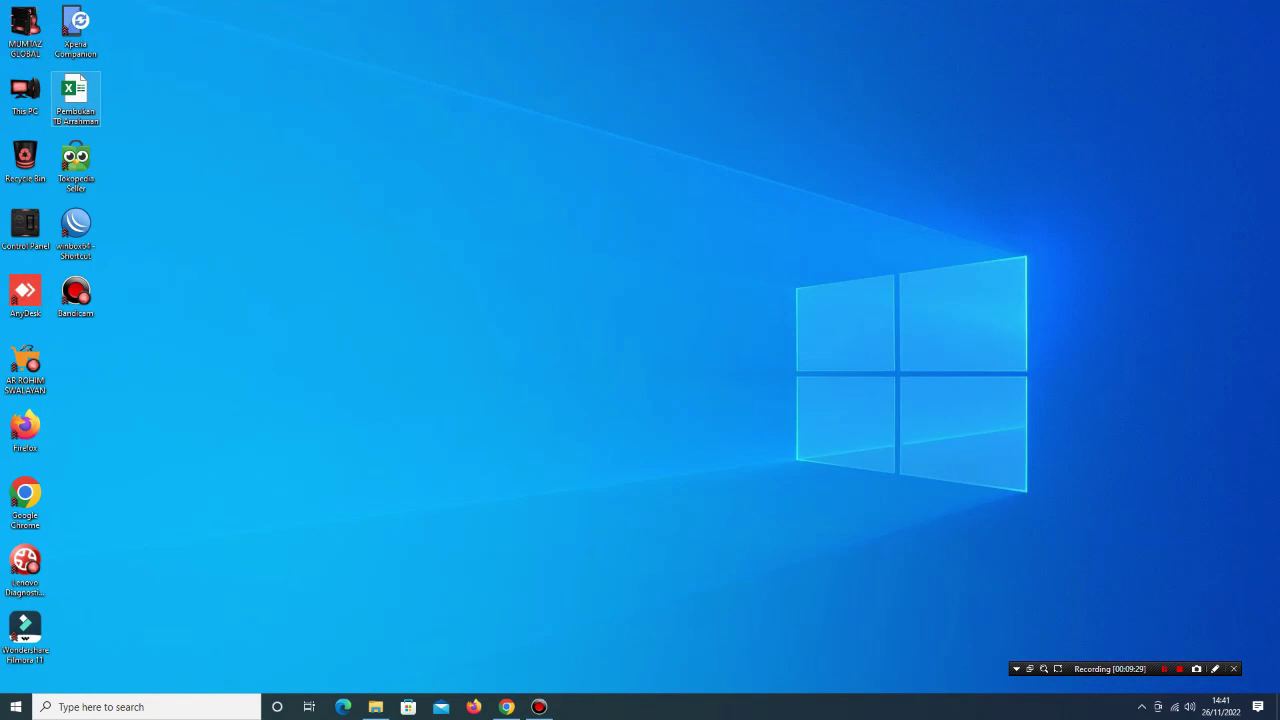
{"action": "key", "text": "Return"}
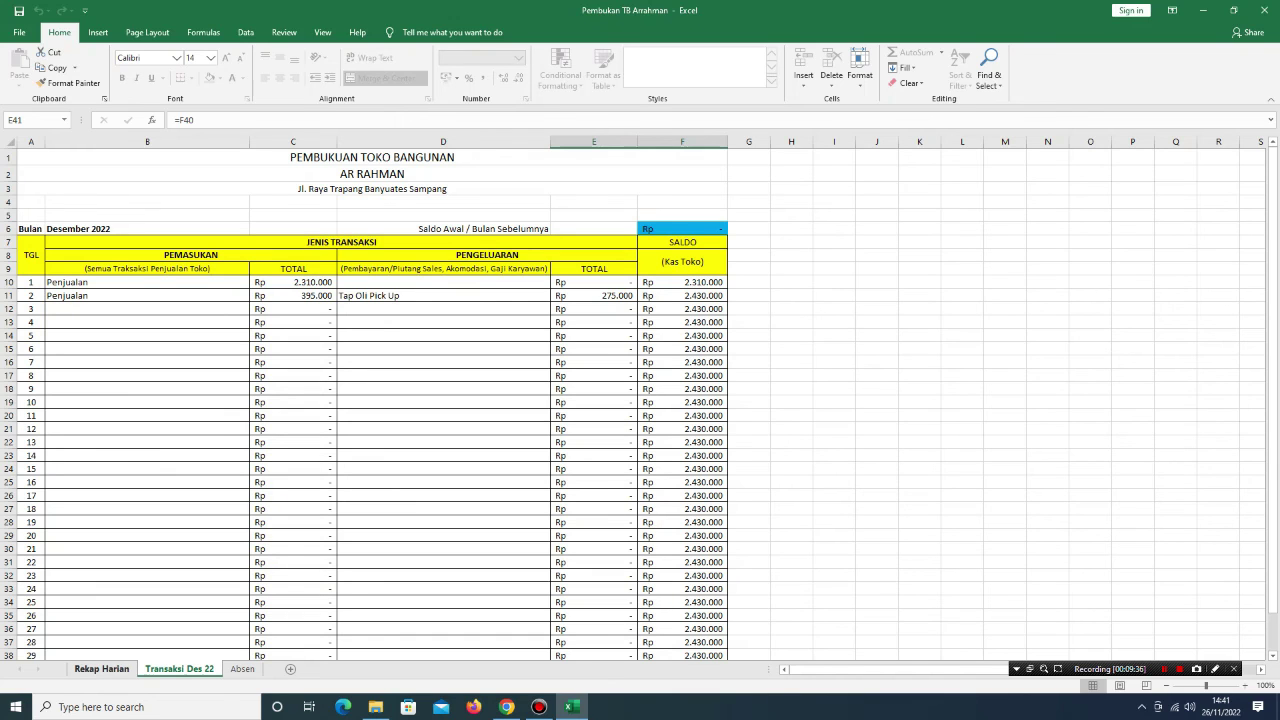
{"action": "left_click", "coordinate": [101, 668]}
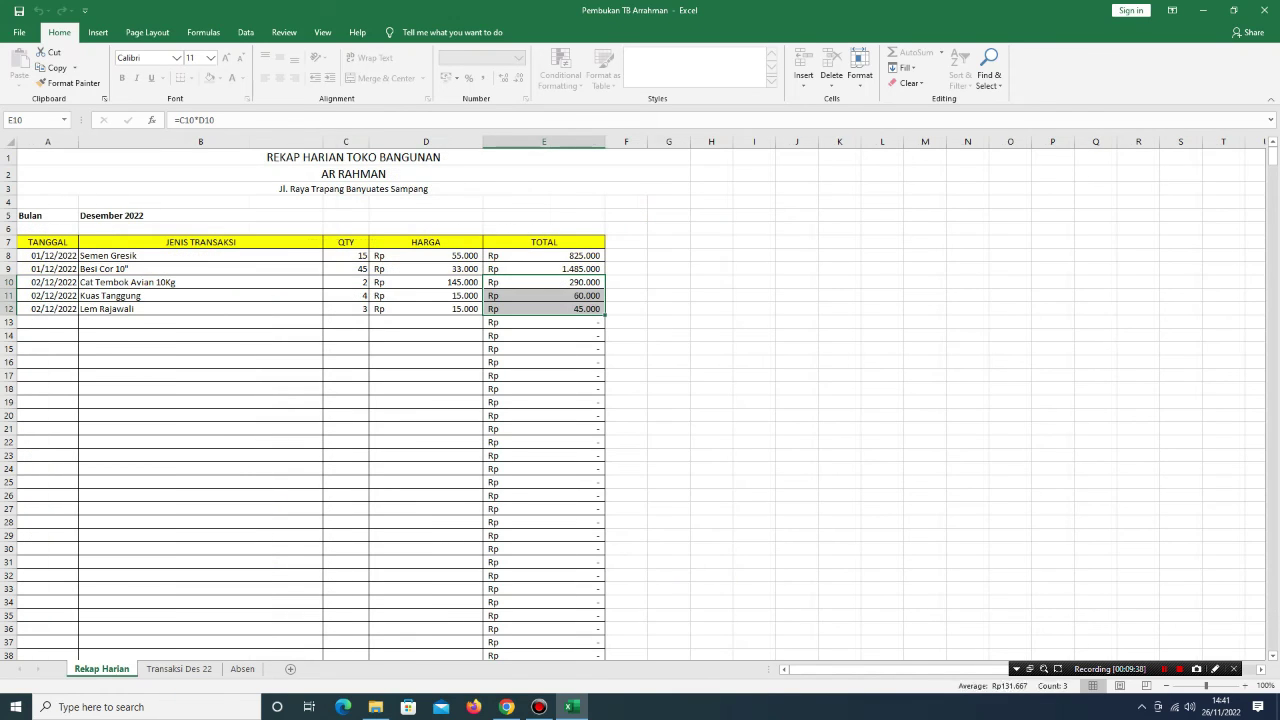
Clear the dates, transaction types, quantities and prices of the five sales in A8:D12 on Rekap Harian
{"action": "left_click", "coordinate": [47, 255]}
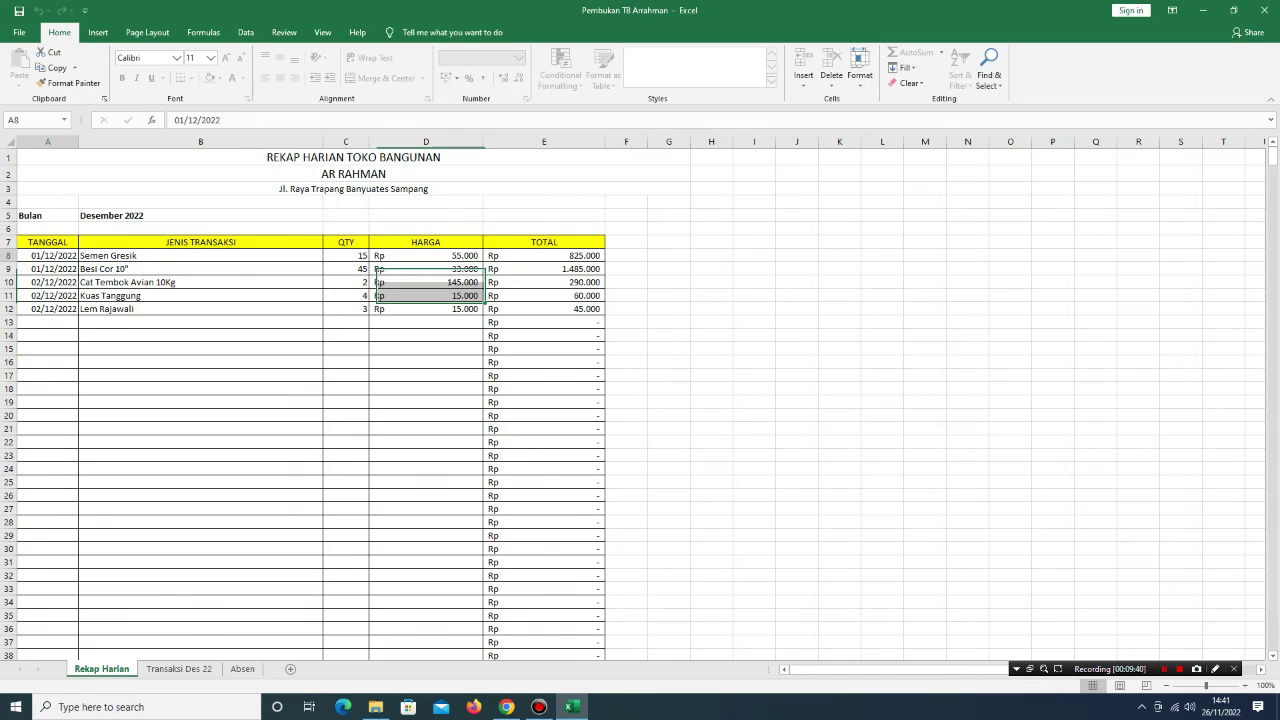
{"action": "left_click_drag", "start_coordinate": [47, 255], "coordinate": [47, 308]}
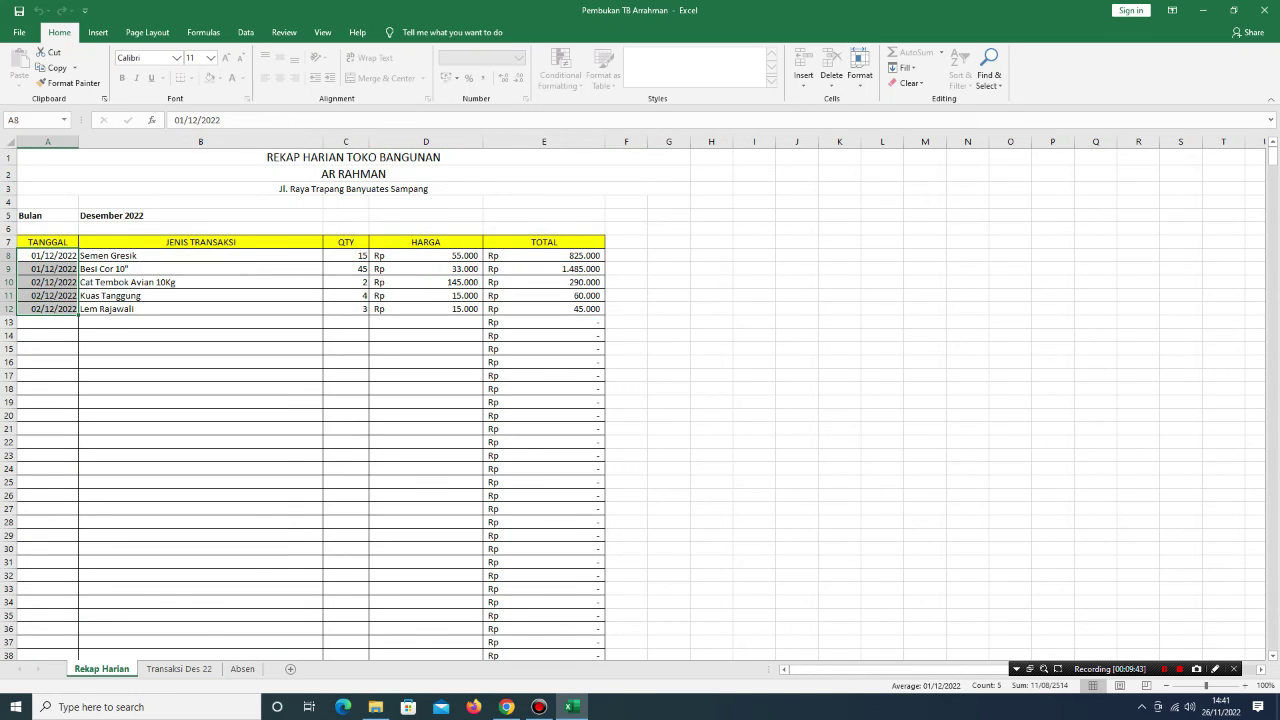
{"action": "key", "text": "Delete"}
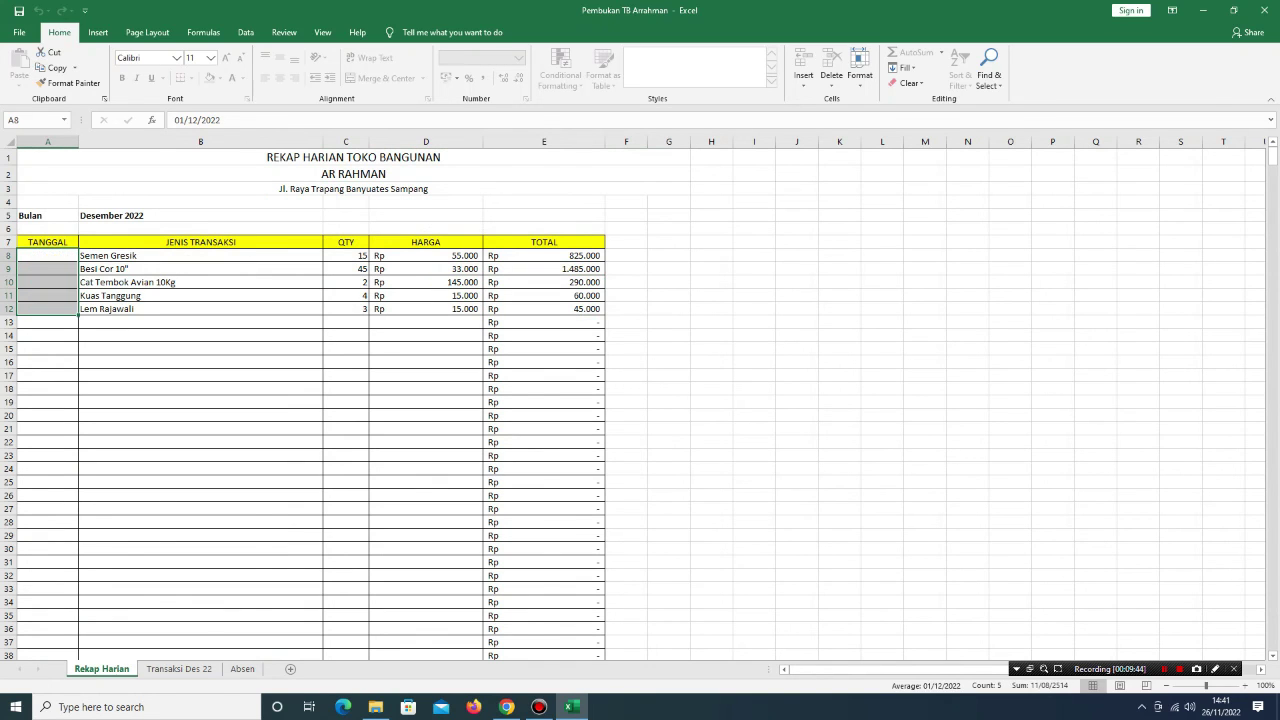
{"action": "left_click_drag", "start_coordinate": [200, 255], "coordinate": [200, 308]}
{"action": "key", "text": "Delete"}
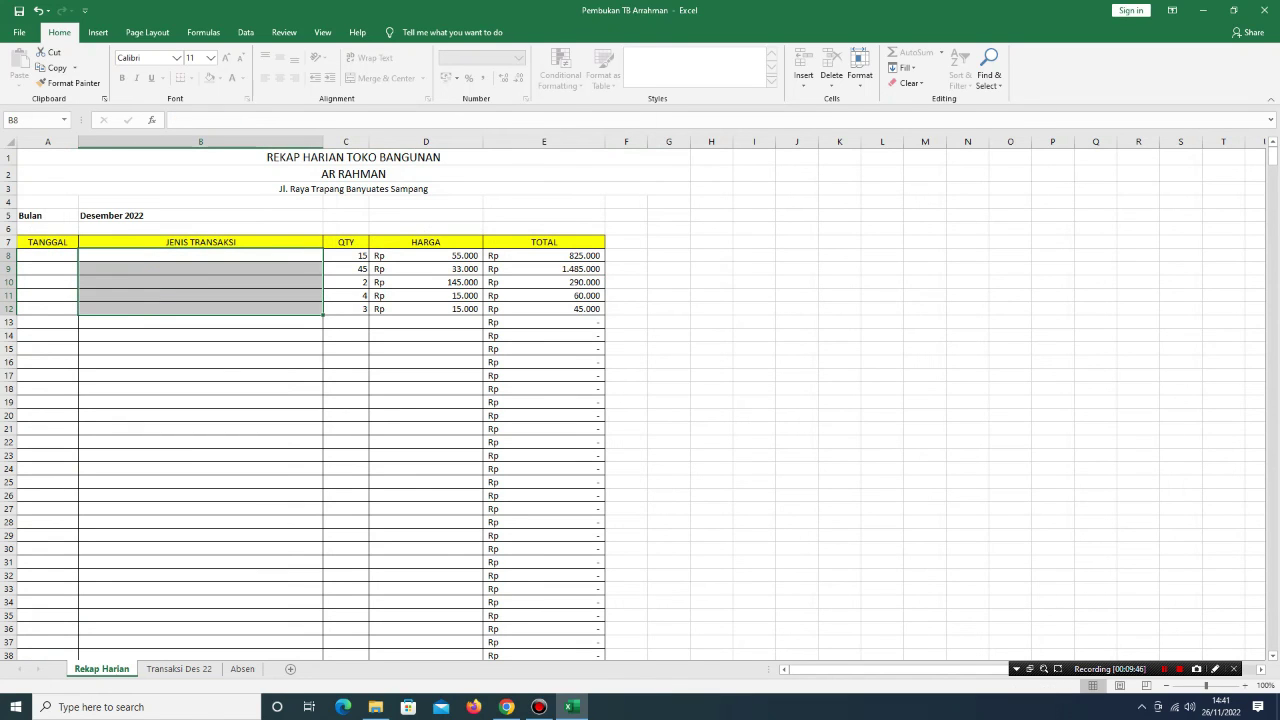
{"action": "left_click_drag", "start_coordinate": [346, 255], "coordinate": [346, 308]}
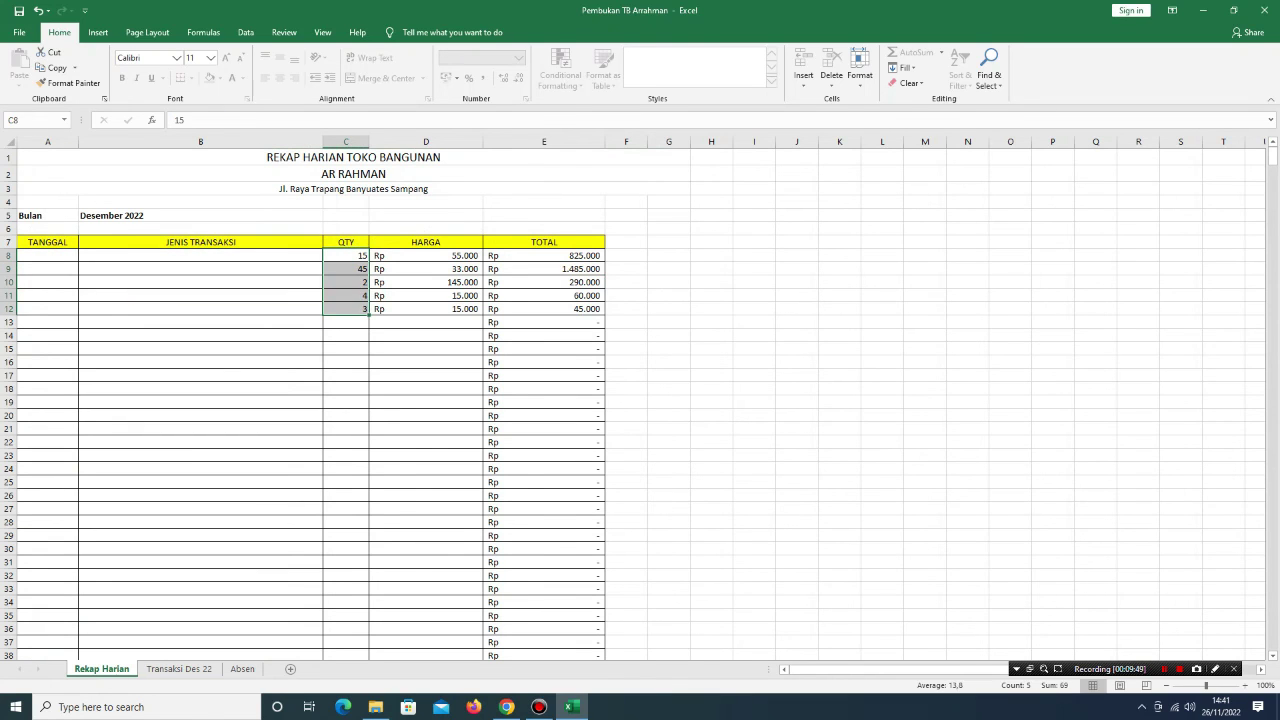
{"action": "key", "text": "Delete"}
{"action": "left_click_drag", "start_coordinate": [425, 255], "coordinate": [425, 308]}
{"action": "key", "text": "Delete"}
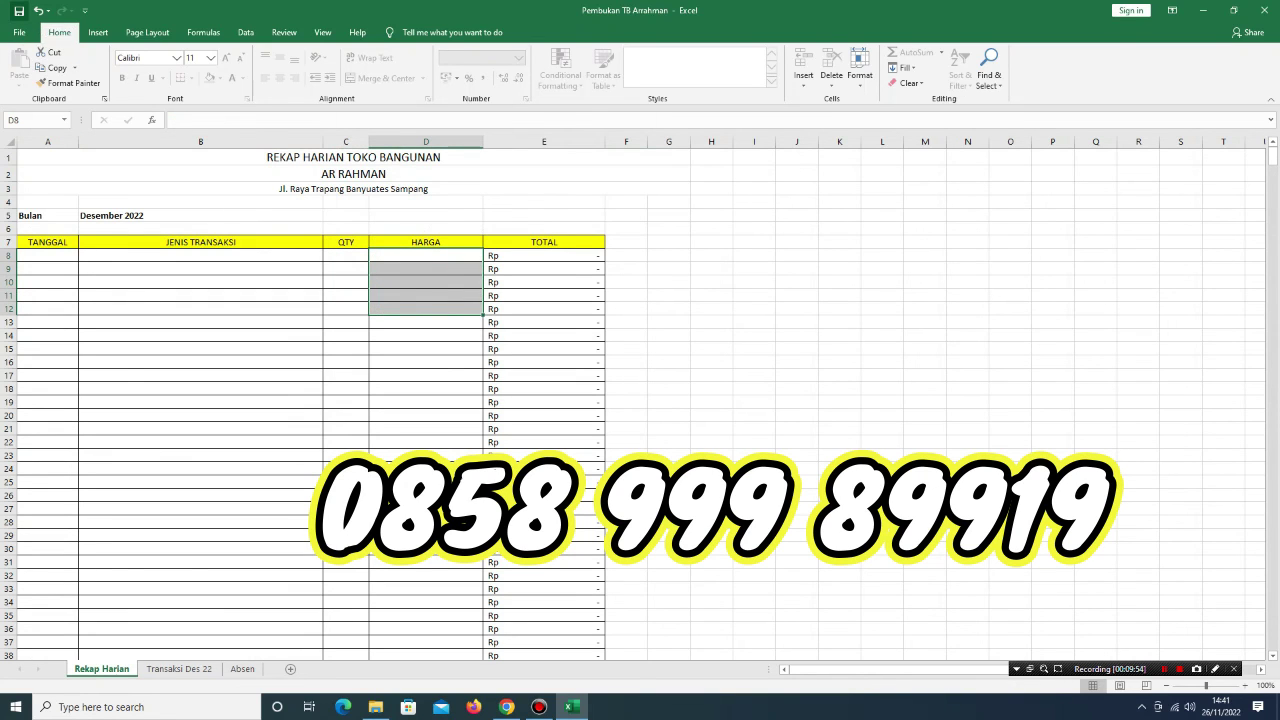
On Transaksi Des 22, clear the Penjualan descriptions in B10:B11 and the Tap Oli Pick Up description in D11
{"action": "left_click", "coordinate": [179, 668]}
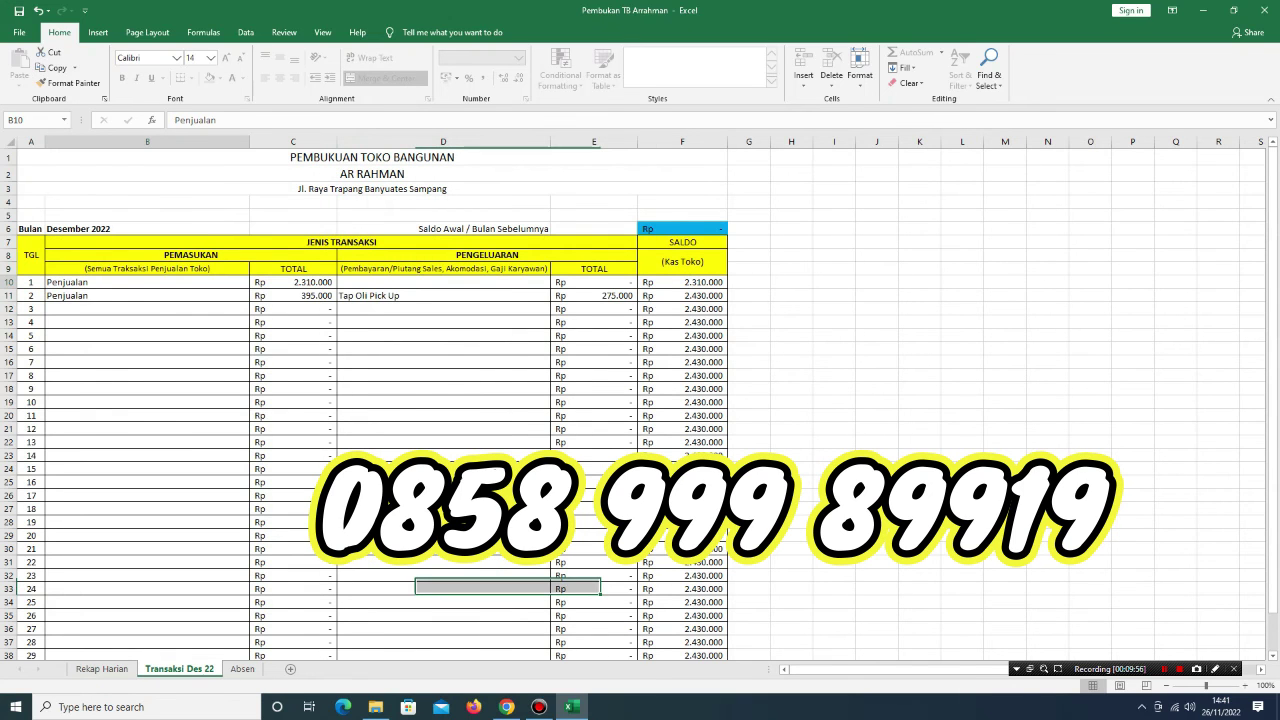
{"action": "key", "text": "shift+Down"}
{"action": "key", "text": "Delete"}
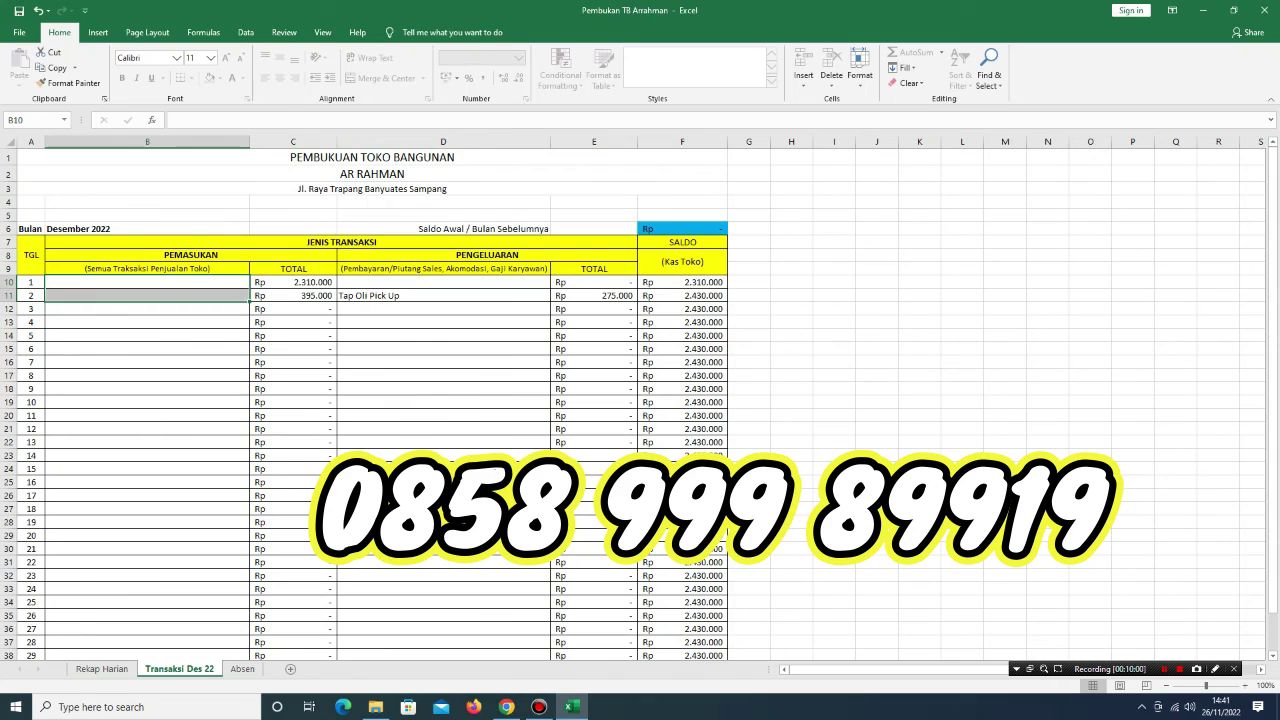
{"action": "left_click", "coordinate": [443, 295]}
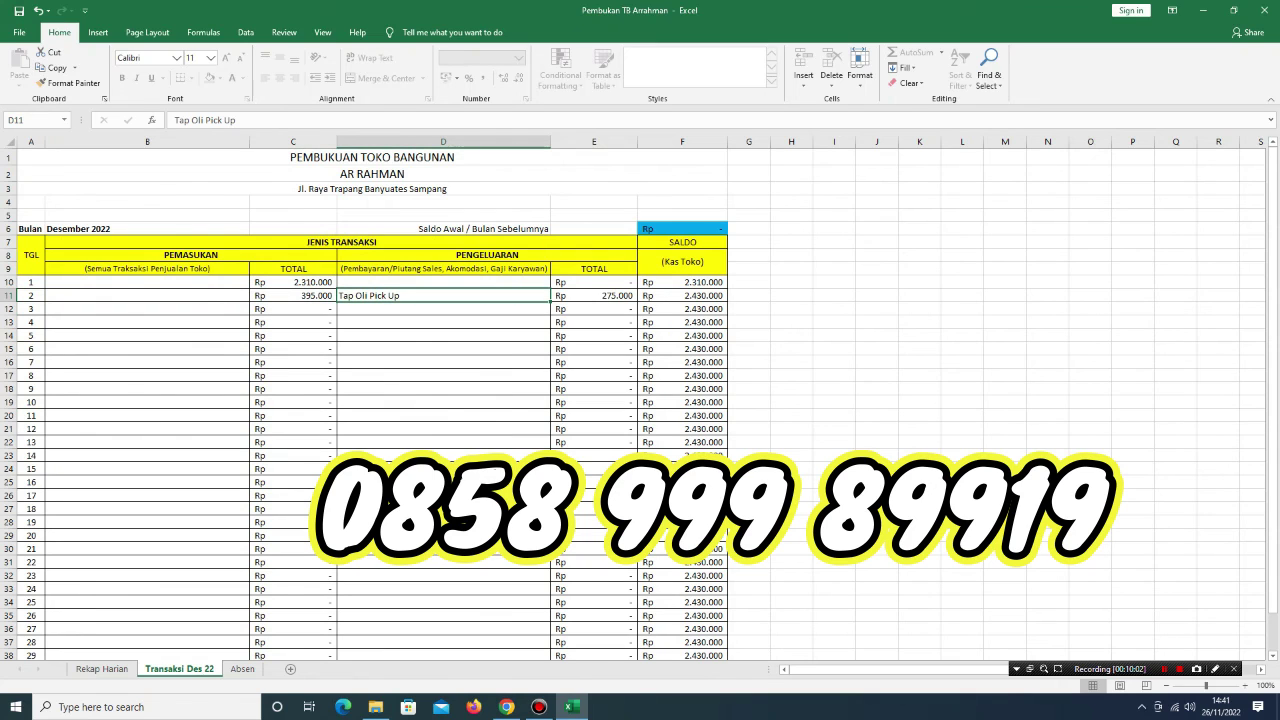
{"action": "key", "text": "Delete"}
Set the day 1 and day 2 income totals in C10:C11 and the day 2 expense total in E11 to 0
{"action": "key", "text": "F2"}
{"action": "type", "text": "0"}
{"action": "key", "text": "Return"}
{"action": "type", "text": "0"}
{"action": "key", "text": "Return"}
{"action": "left_click", "coordinate": [593, 295]}
{"action": "type", "text": "0"}
{"action": "key", "text": "Return"}
Set the day 31 expense total in E40 to 0 and clear the Gaji Karyawan description in D40
{"action": "scroll", "coordinate": [632, 404], "scroll_direction": "down", "scroll_amount": 5}
{"action": "left_click", "coordinate": [636, 474]}
{"action": "key", "text": "F2"}
{"action": "type", "text": "0"}
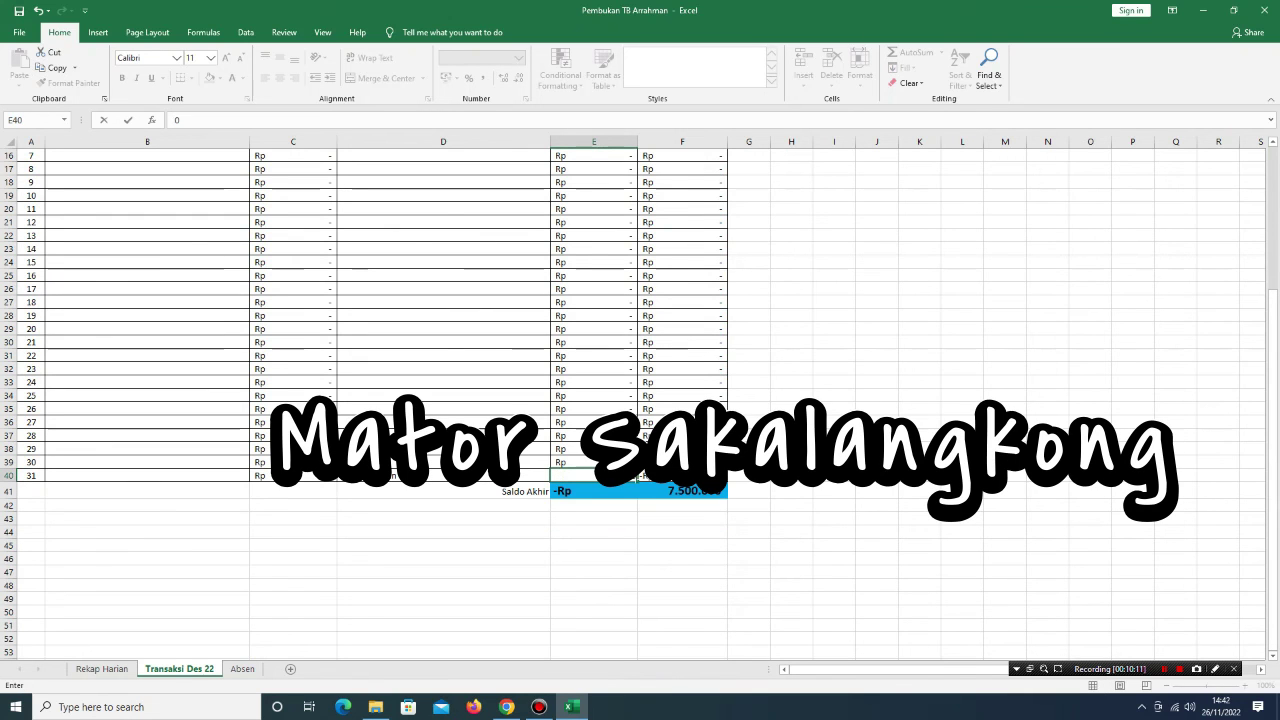
{"action": "key", "text": "Return"}
{"action": "scroll", "coordinate": [636, 404], "scroll_direction": "up", "scroll_amount": 1}
{"action": "left_click", "coordinate": [443, 515]}
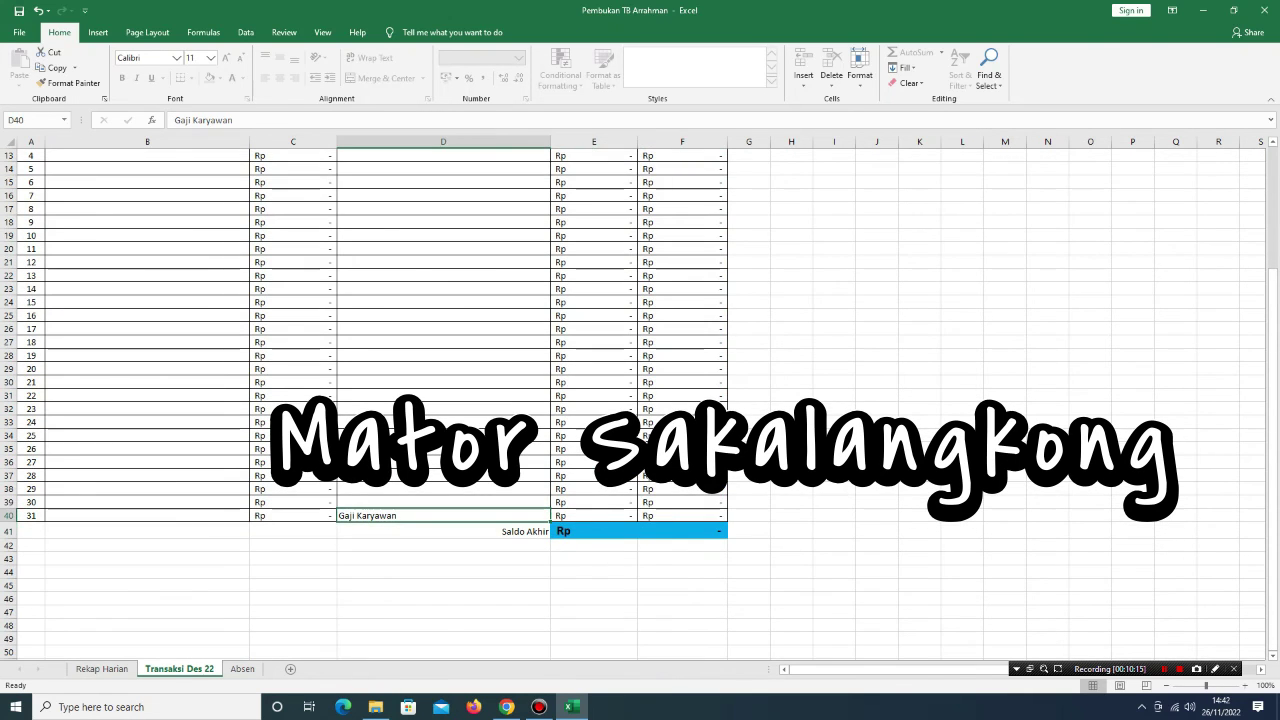
{"action": "key", "text": "BackSpace"}
{"action": "key", "text": "Return"}
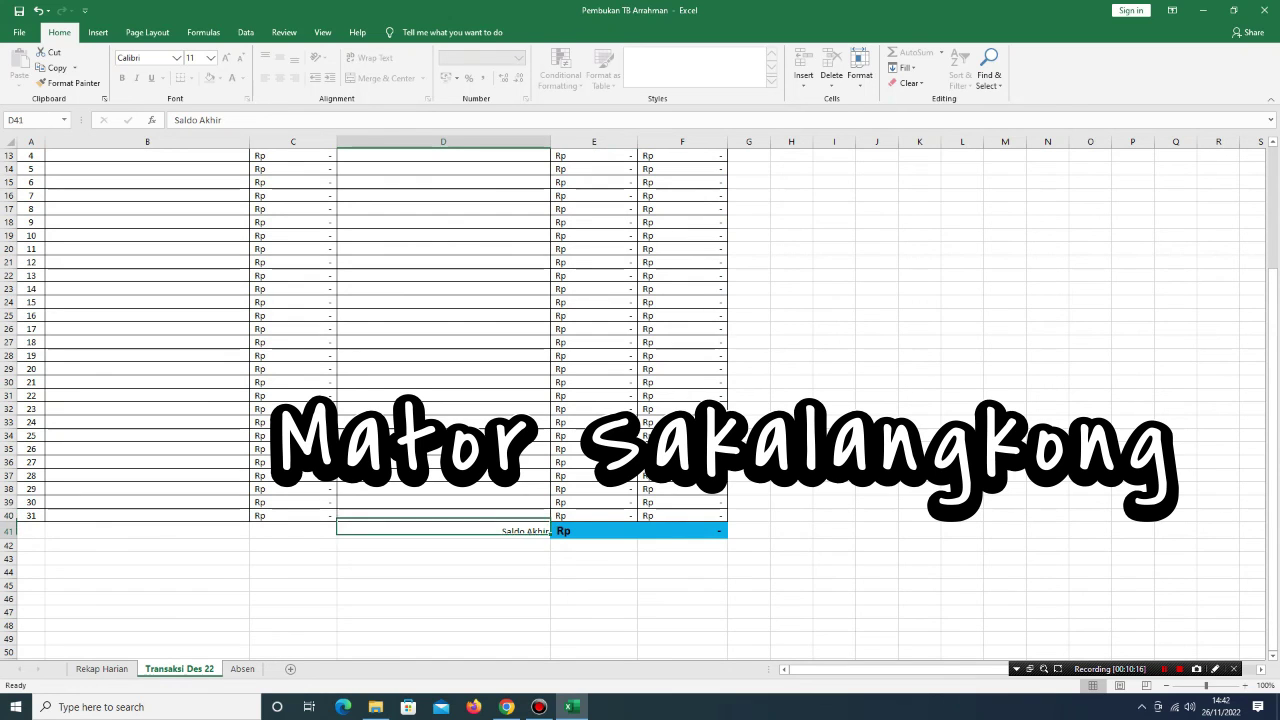
{"action": "scroll", "coordinate": [400, 400], "scroll_direction": "up", "scroll_amount": 2}
{"action": "scroll", "coordinate": [633, 403], "scroll_direction": "up", "scroll_amount": 2}
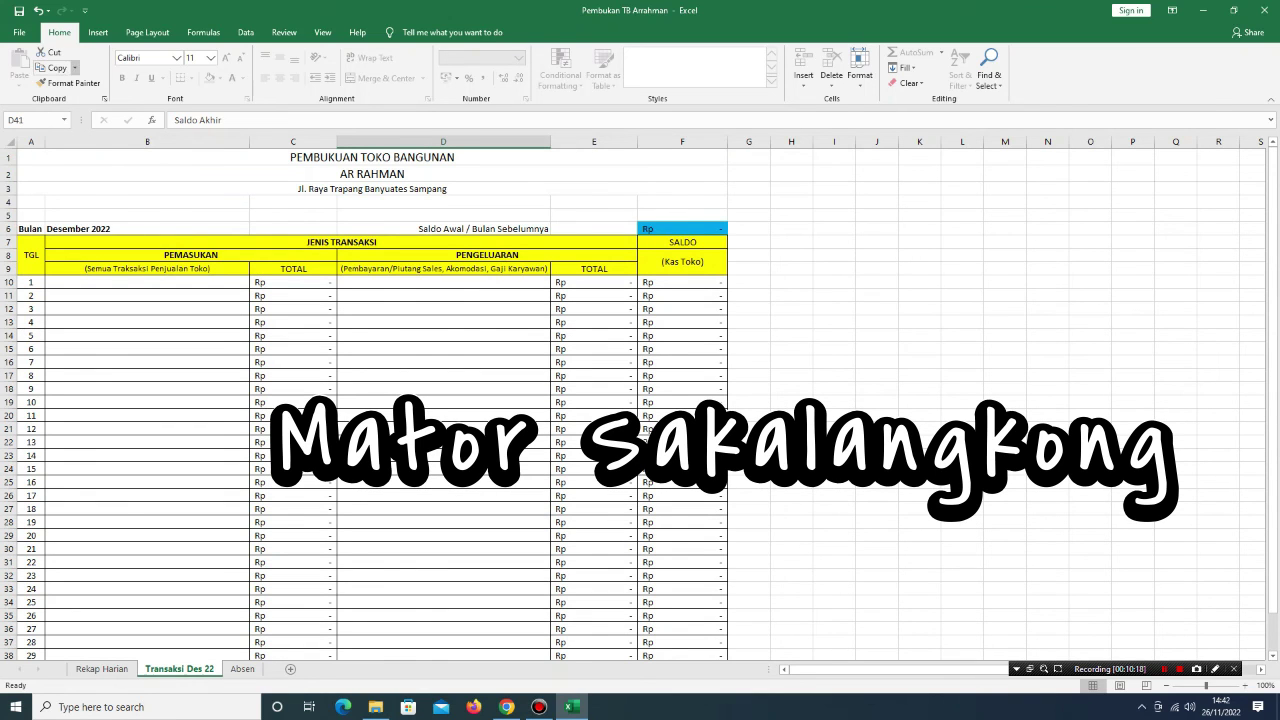
On the Absen sheet, select the six employees' attendance range C9:I14
{"action": "left_click", "coordinate": [242, 668]}
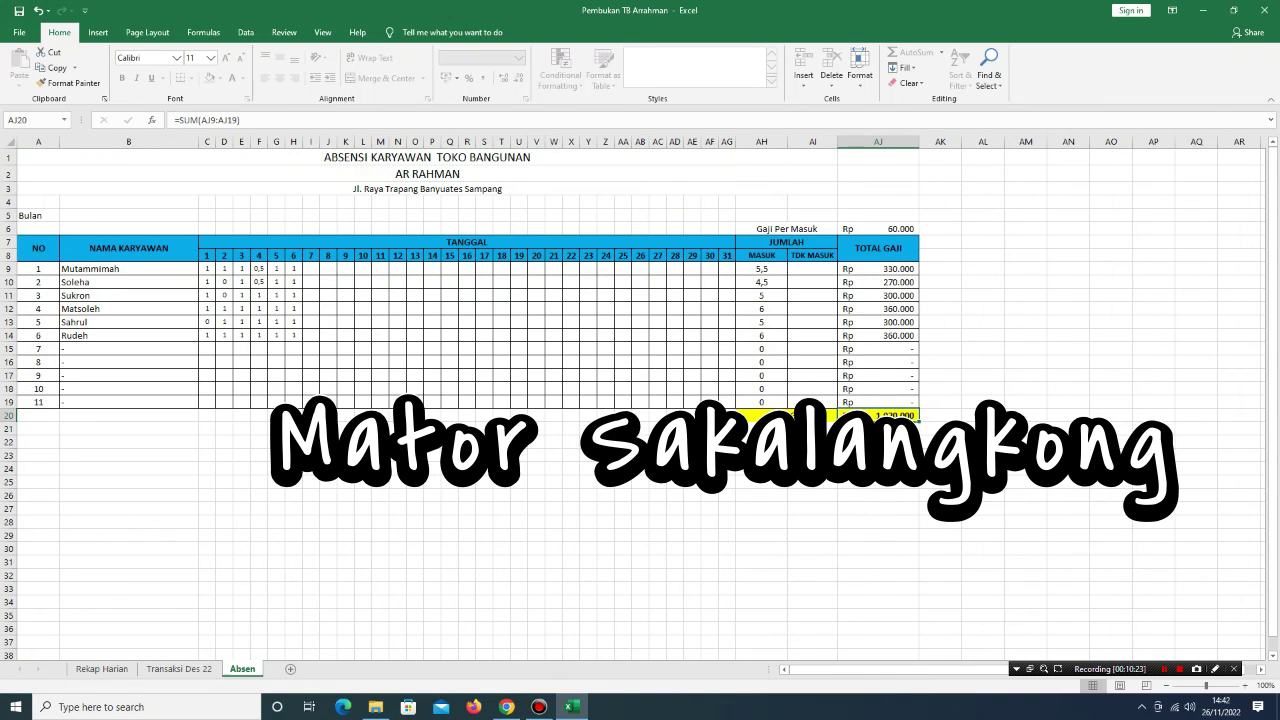
{"action": "left_click", "coordinate": [206, 268]}
{"action": "left_click_drag", "start_coordinate": [206, 268], "coordinate": [311, 335]}
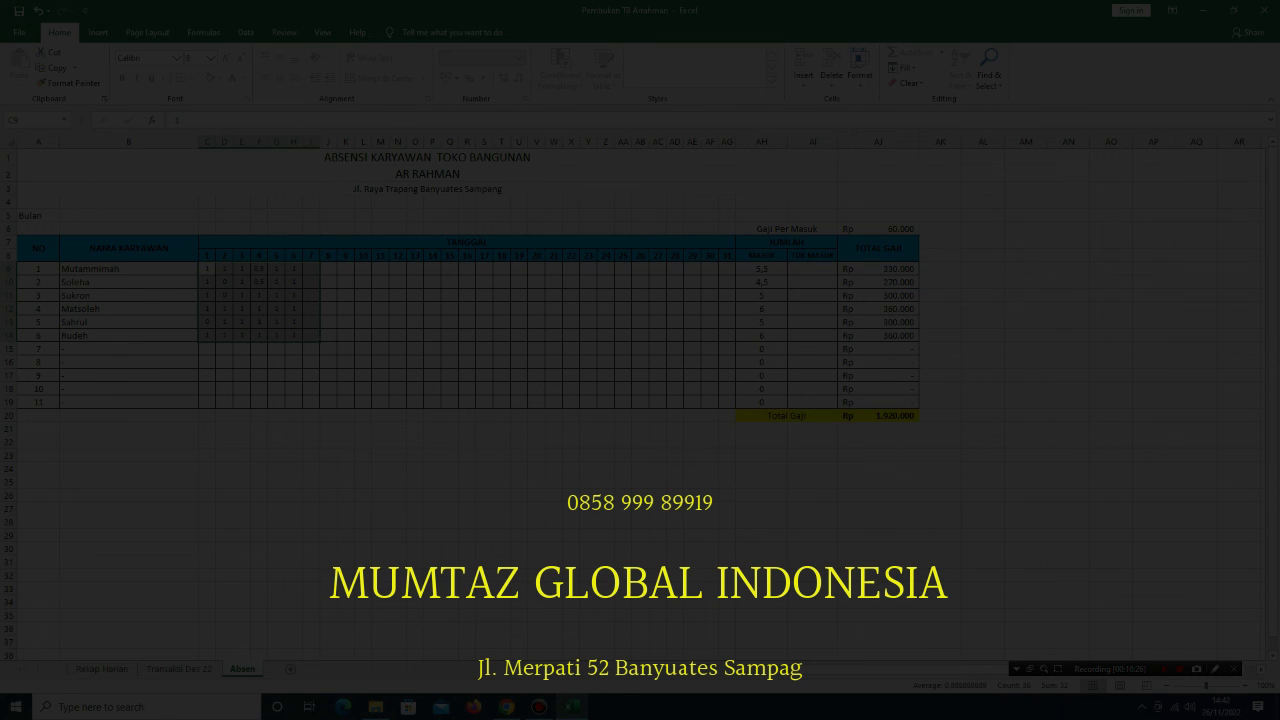